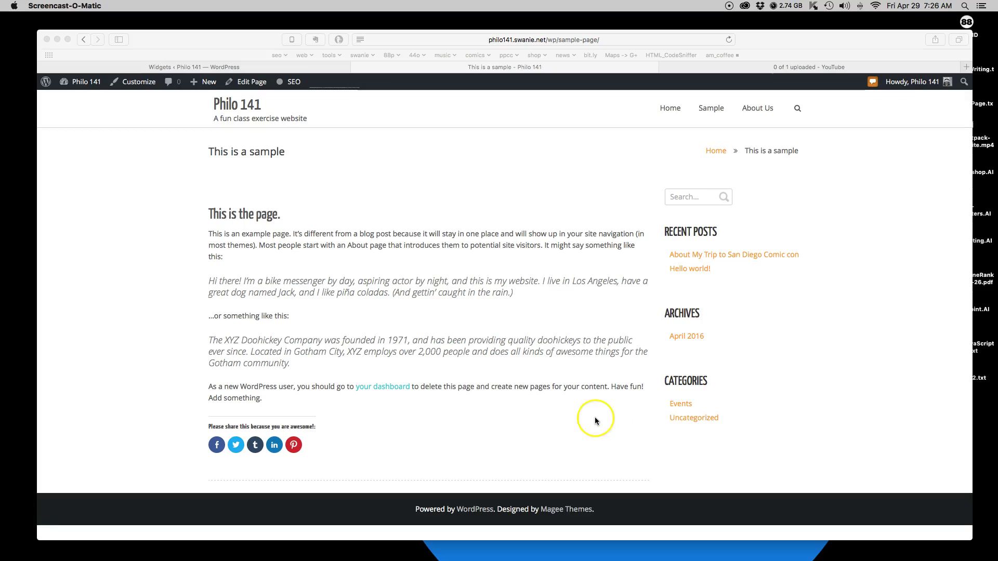
Open the site's home page and examine its blog posts, email form and recent posts list.
click(591, 419)
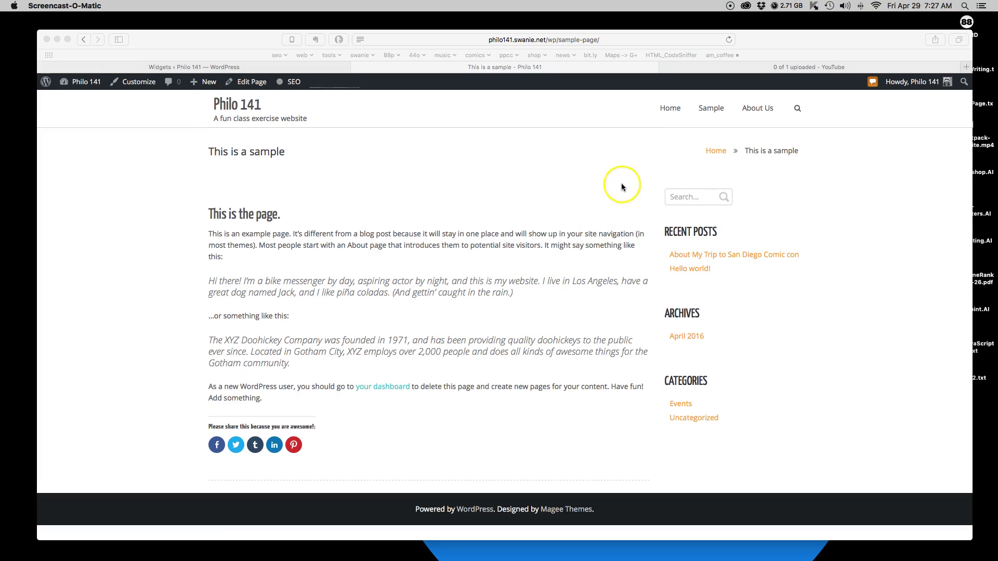
click(666, 108)
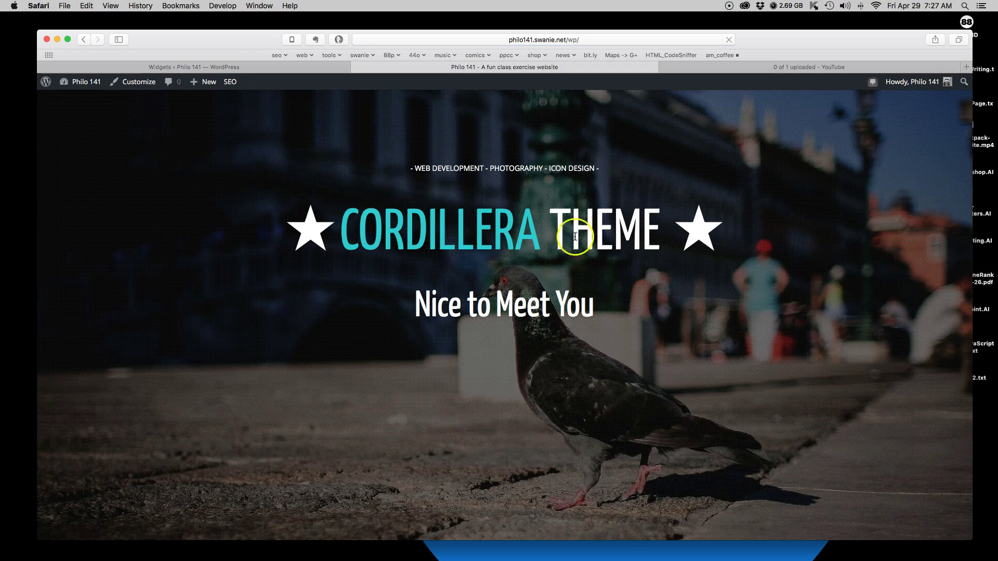
scroll(551, 314, down, 15)
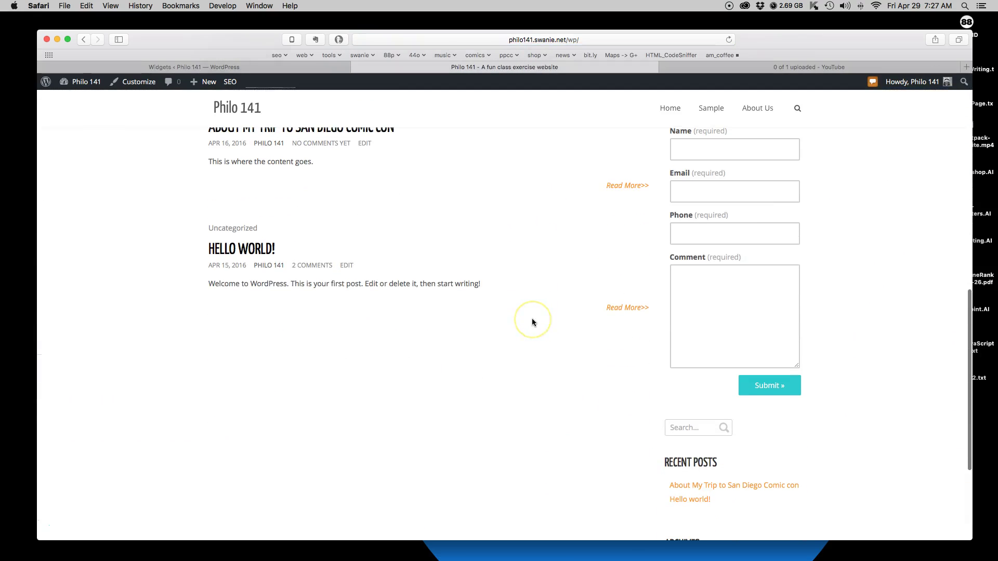
scroll(540, 323, up, 15)
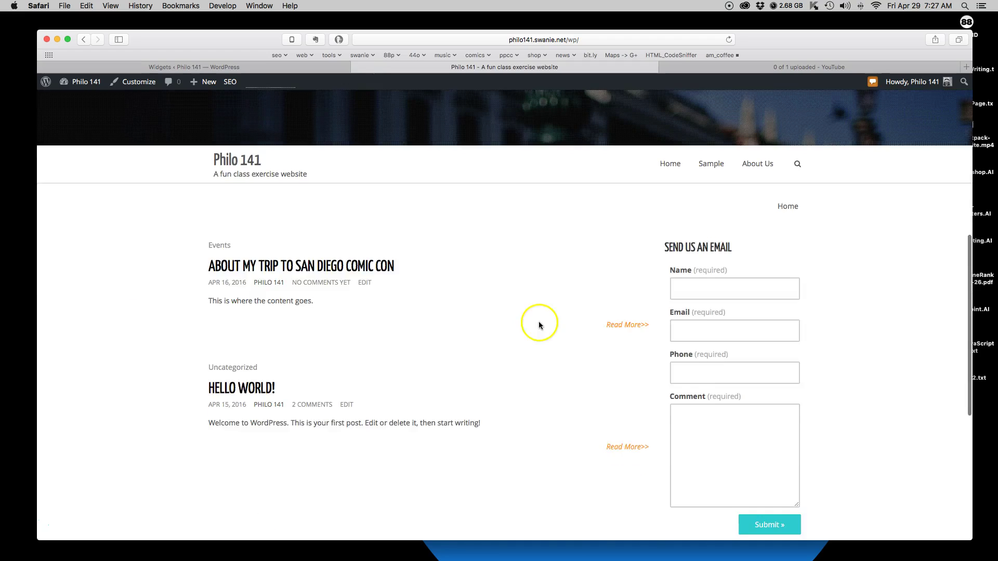
drag(538, 229, 345, 228)
scroll(697, 350, down, 15)
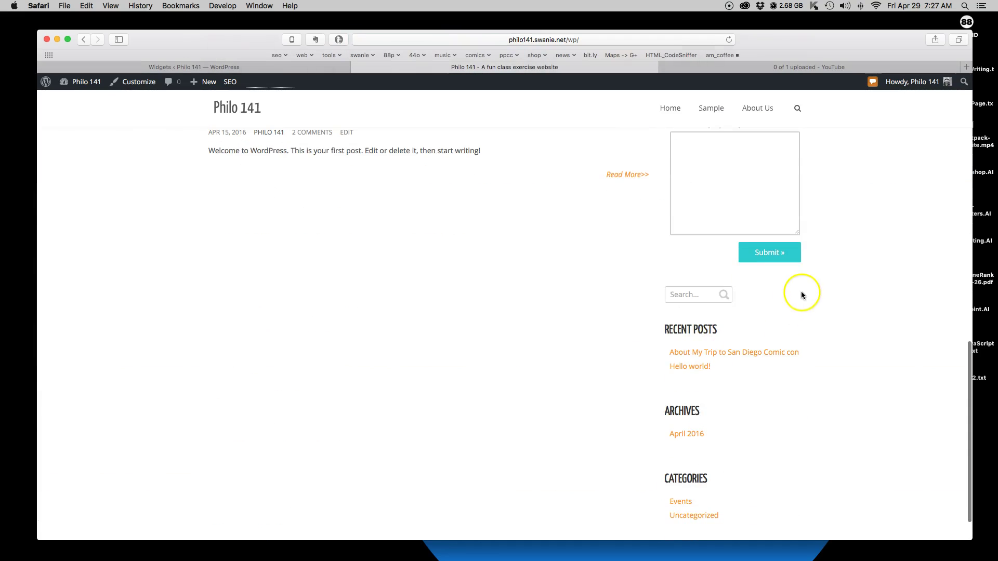
drag(718, 370, 655, 352)
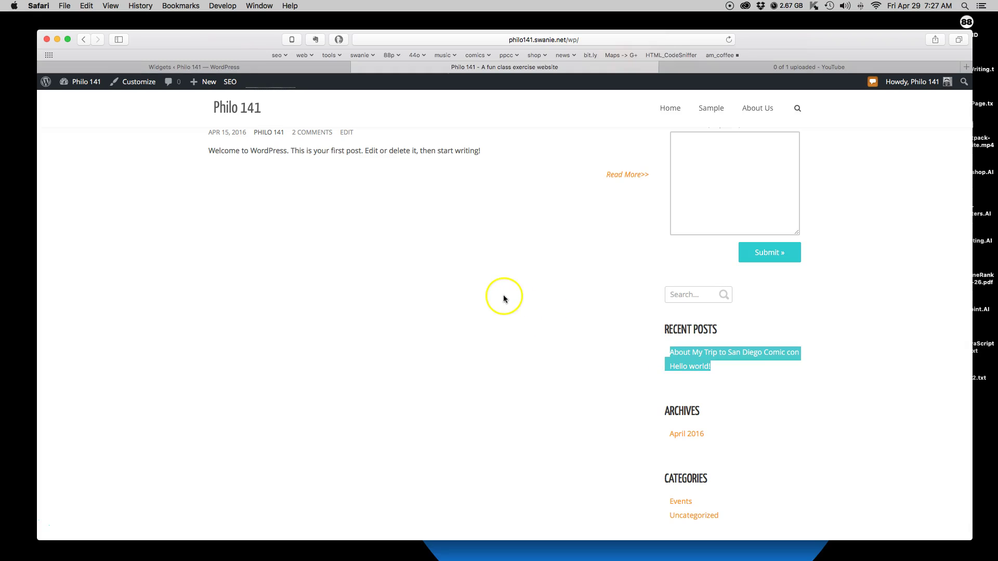
scroll(493, 295, up, 3)
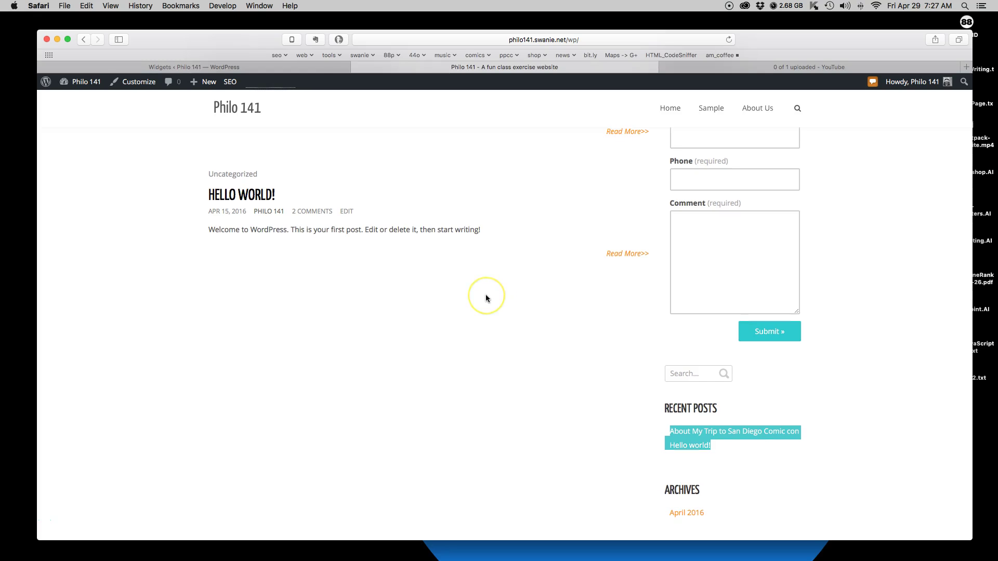
scroll(487, 292, up, 5)
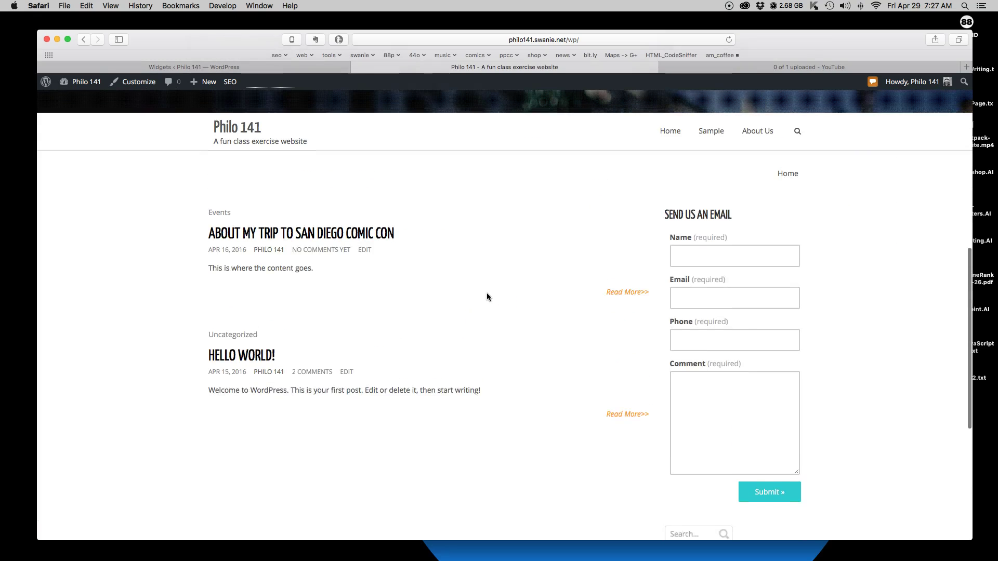
Examine the San Diego Comic Con post's excerpt and title, the home page banner and the email form.
click(485, 309)
click(273, 302)
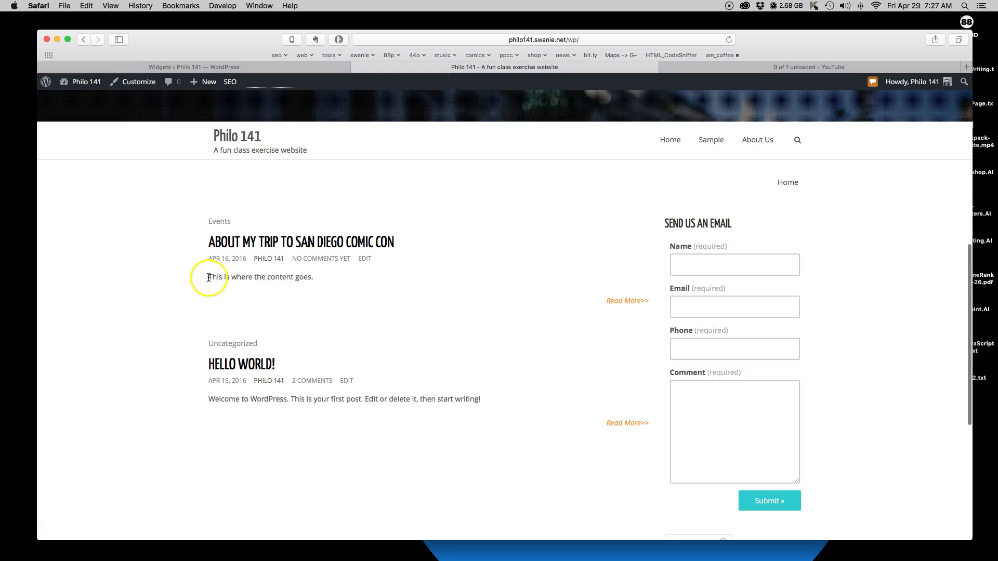
drag(209, 277, 332, 279)
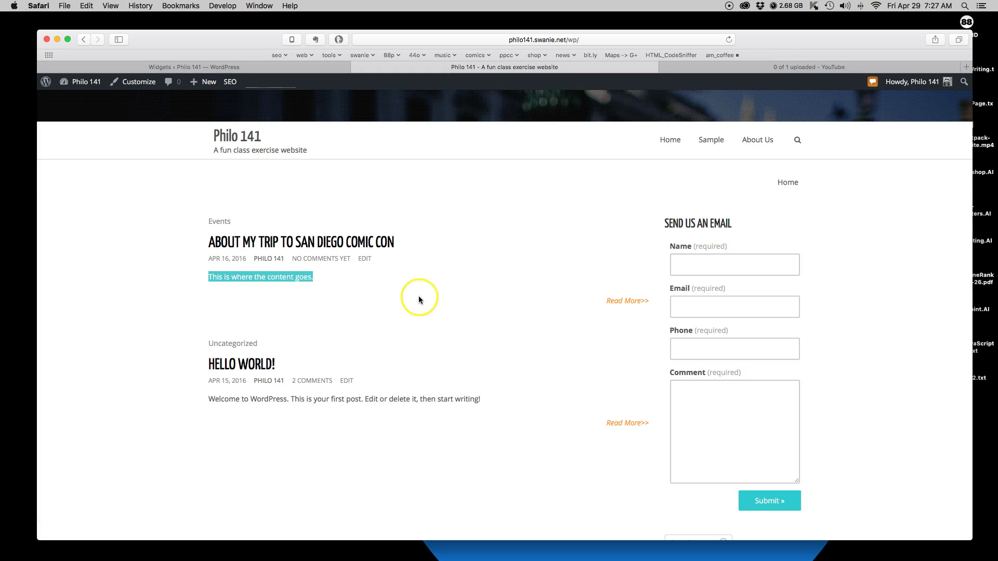
scroll(418, 296, up, 3)
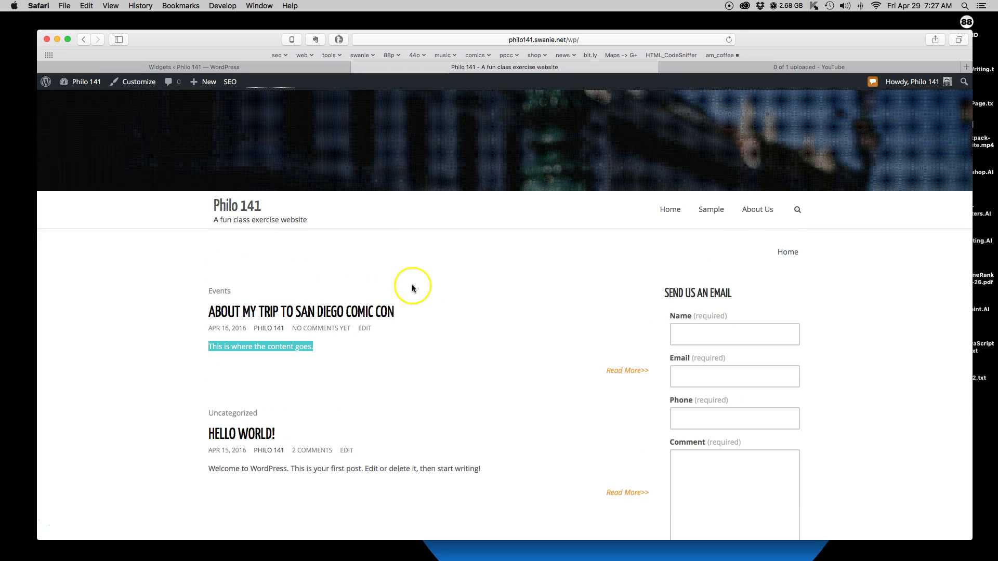
scroll(416, 288, down, 1)
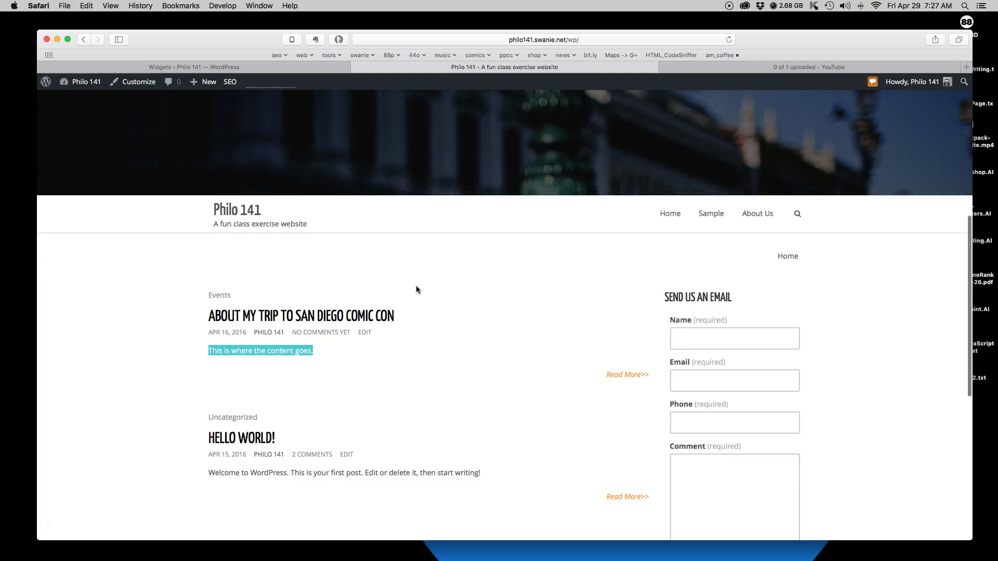
scroll(416, 290, down, 1)
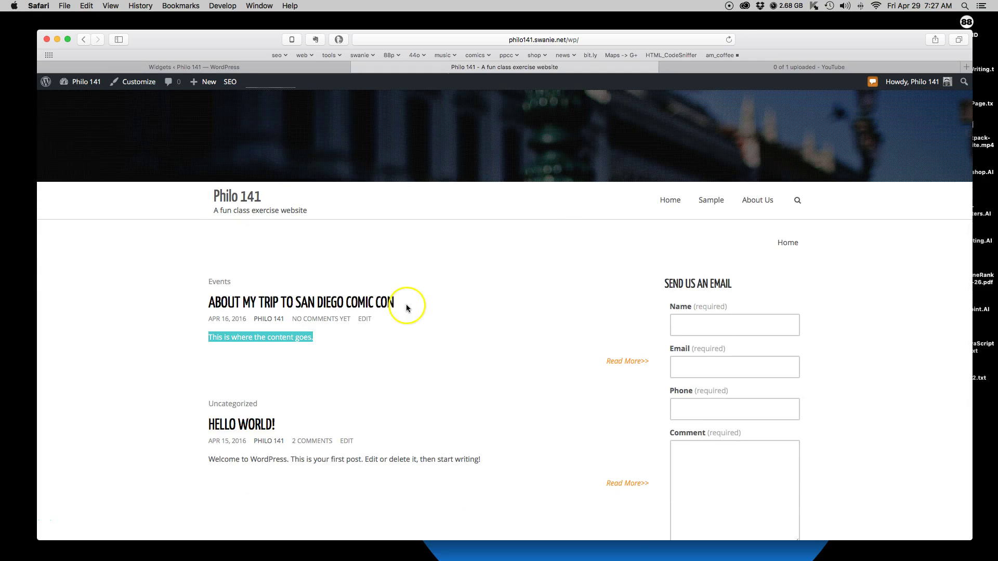
drag(401, 305, 215, 306)
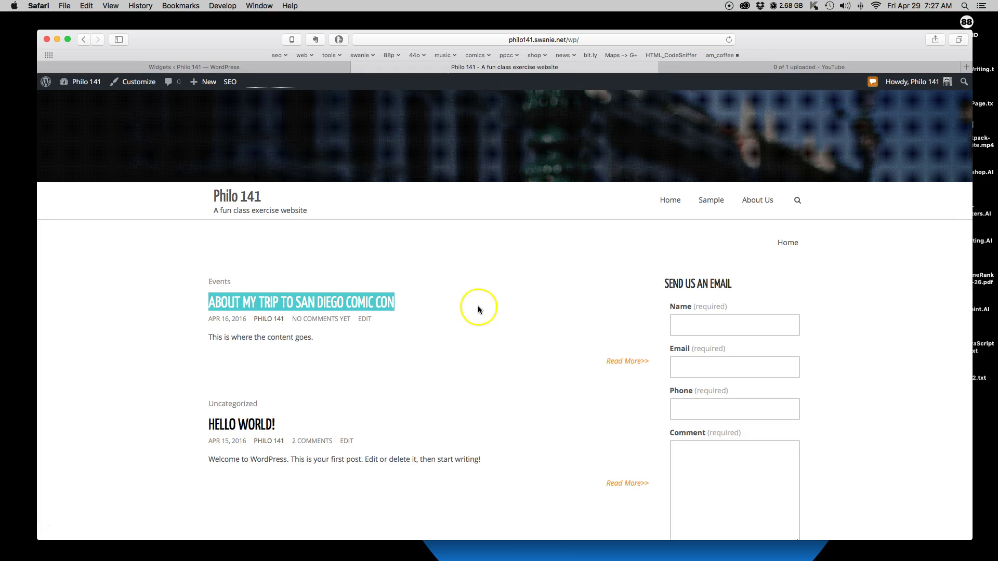
scroll(491, 310, up, 10)
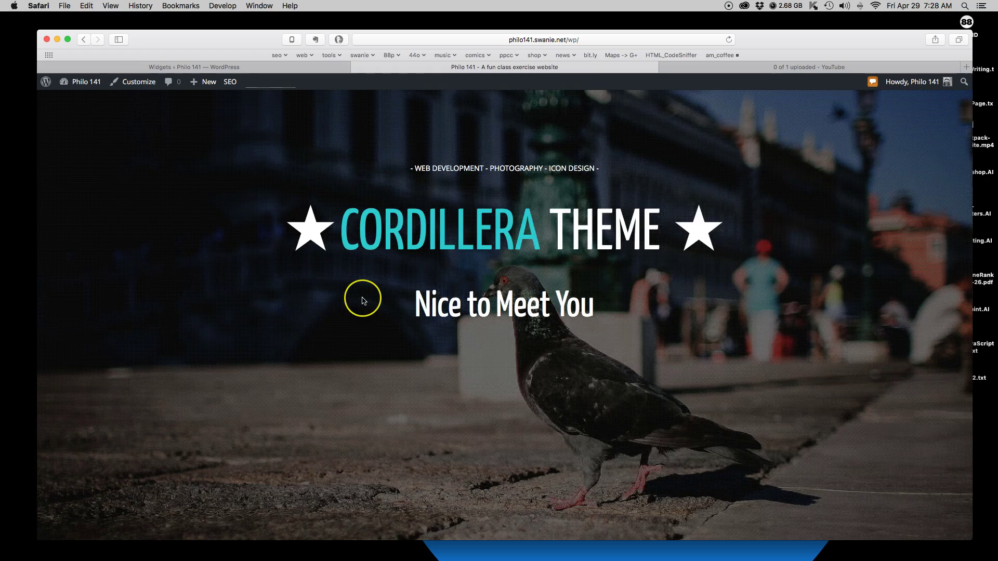
scroll(364, 300, down, 10)
scroll(362, 300, down, 3)
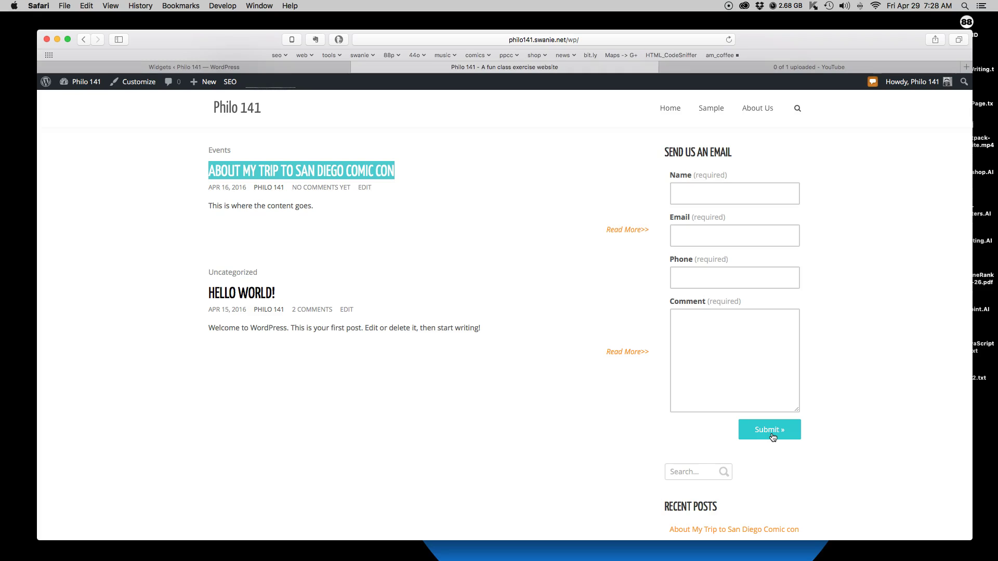
click(772, 437)
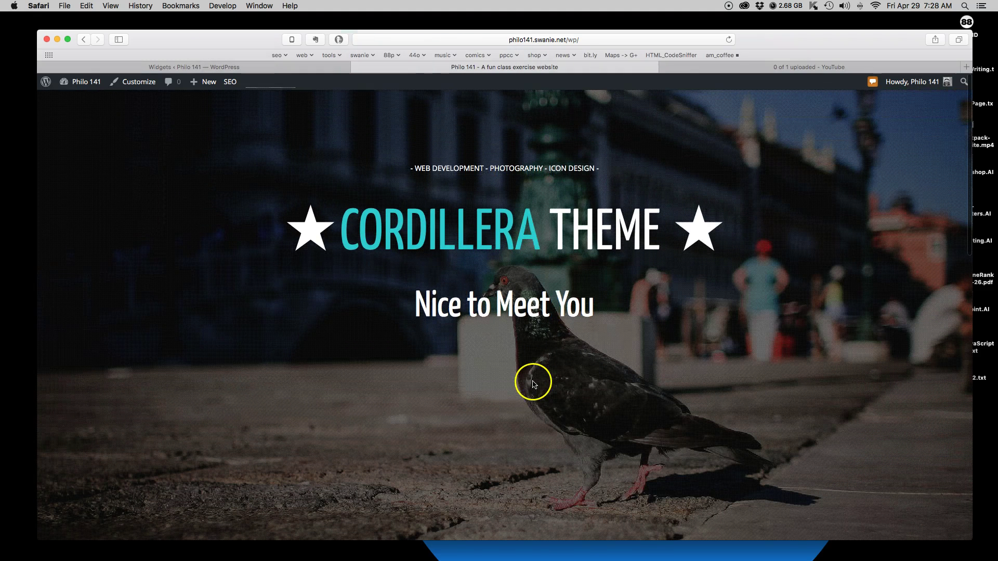
Switch to the WordPress admin and open the Cordillera Options page for the theme.
click(224, 73)
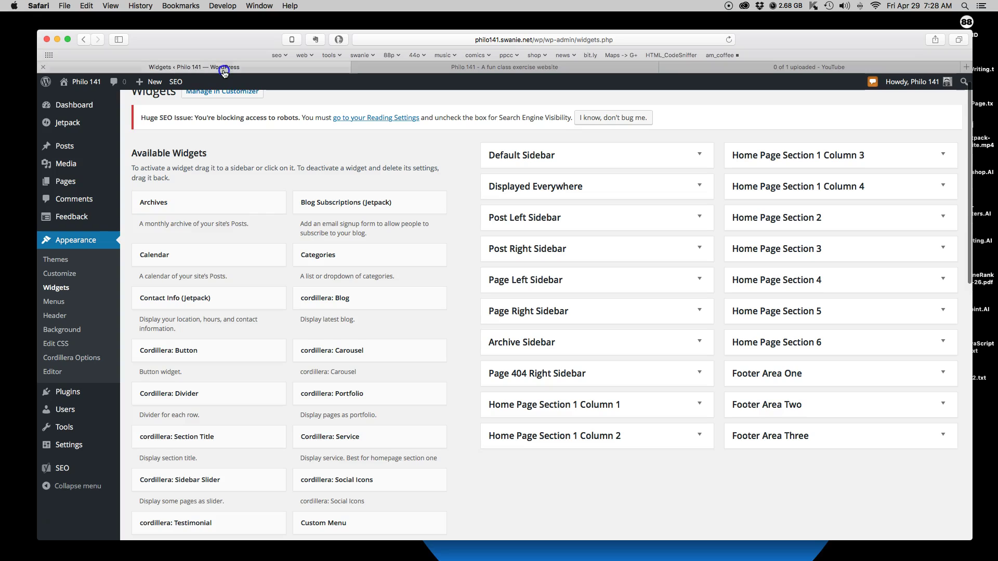
scroll(279, 245, down, 1)
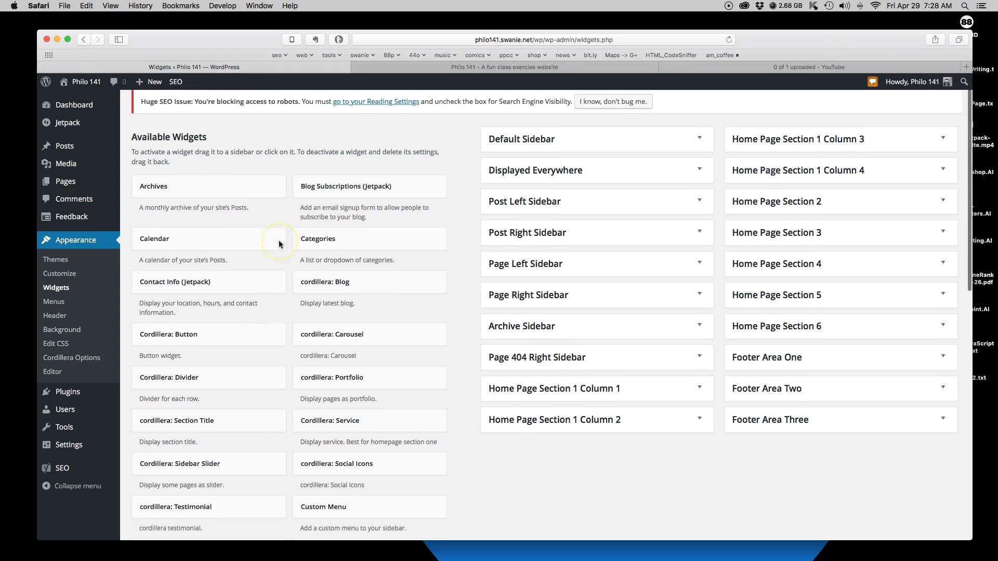
scroll(279, 244, up, 2)
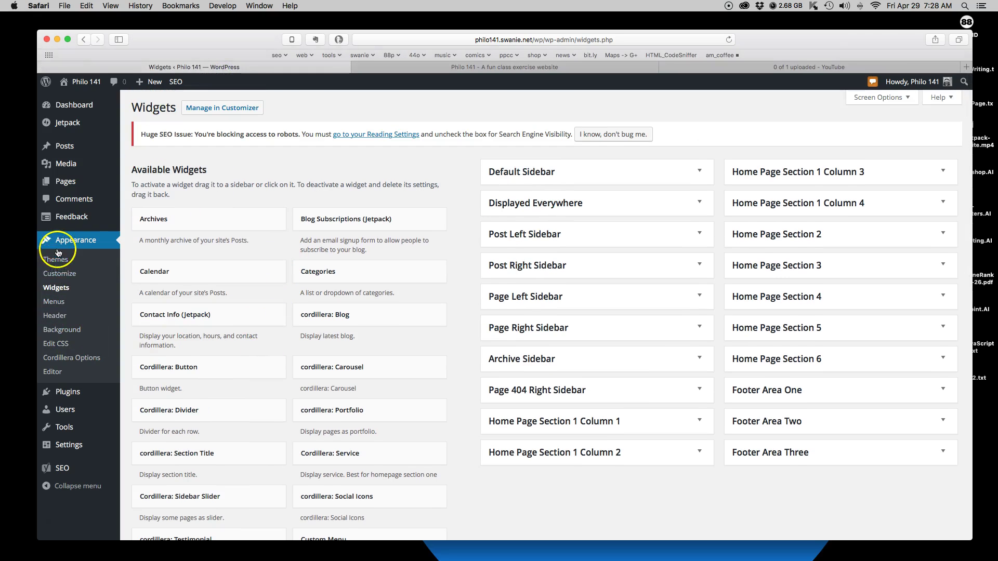
click(69, 359)
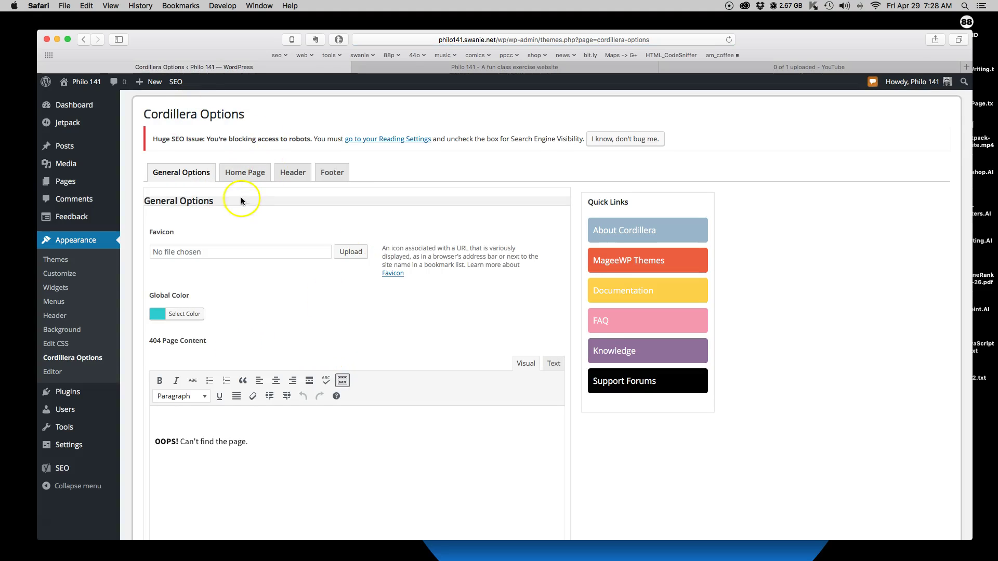
Set the theme's global color to #0067ac and fine-tune its saturation to reach #116daa.
scroll(306, 295, down, 3)
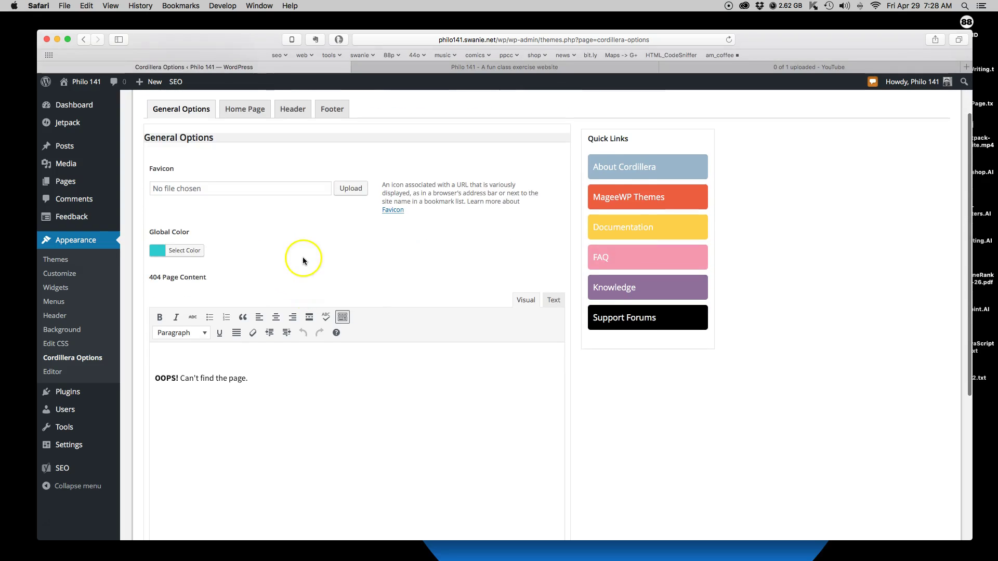
click(161, 253)
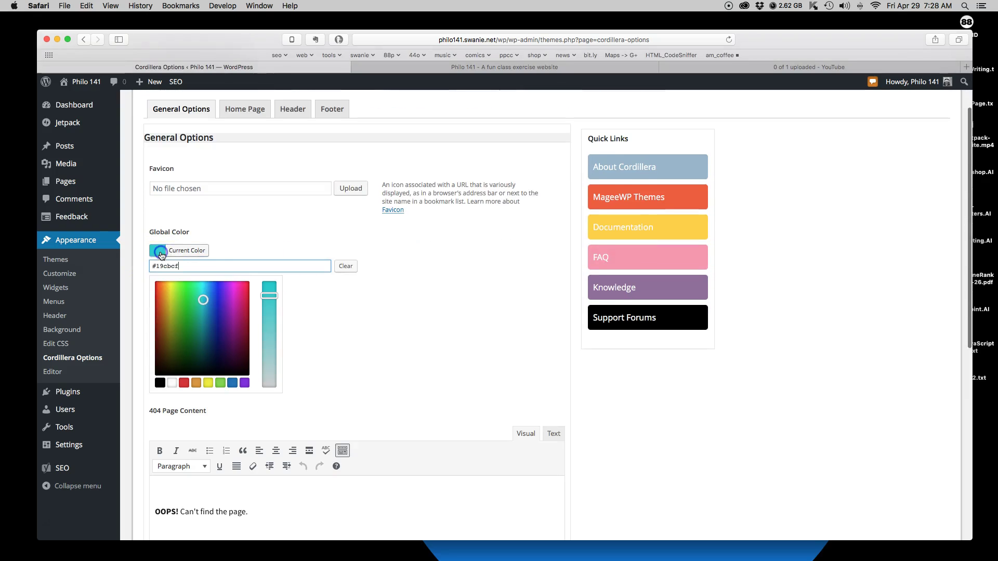
click(190, 266)
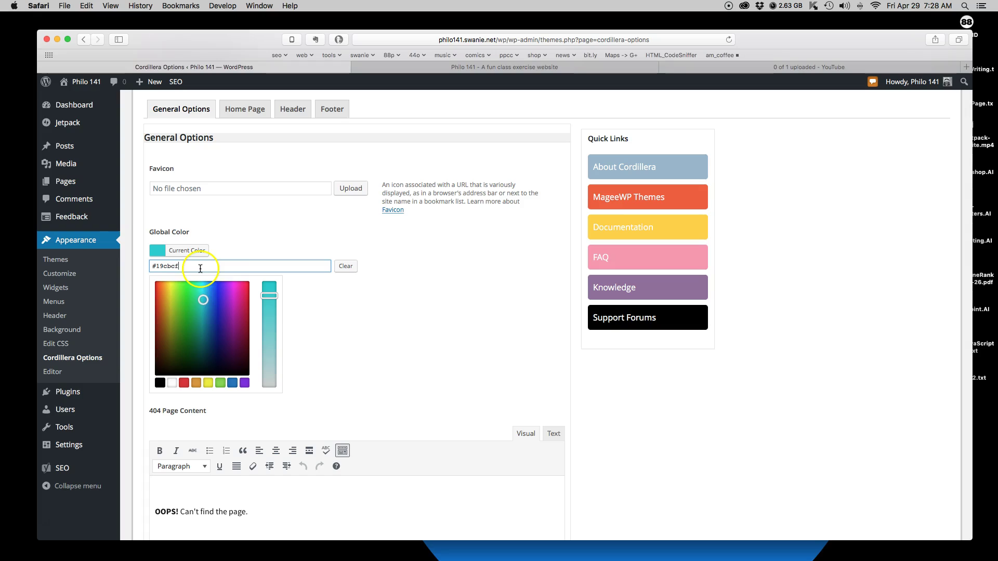
drag(156, 266, 217, 266)
text(00)
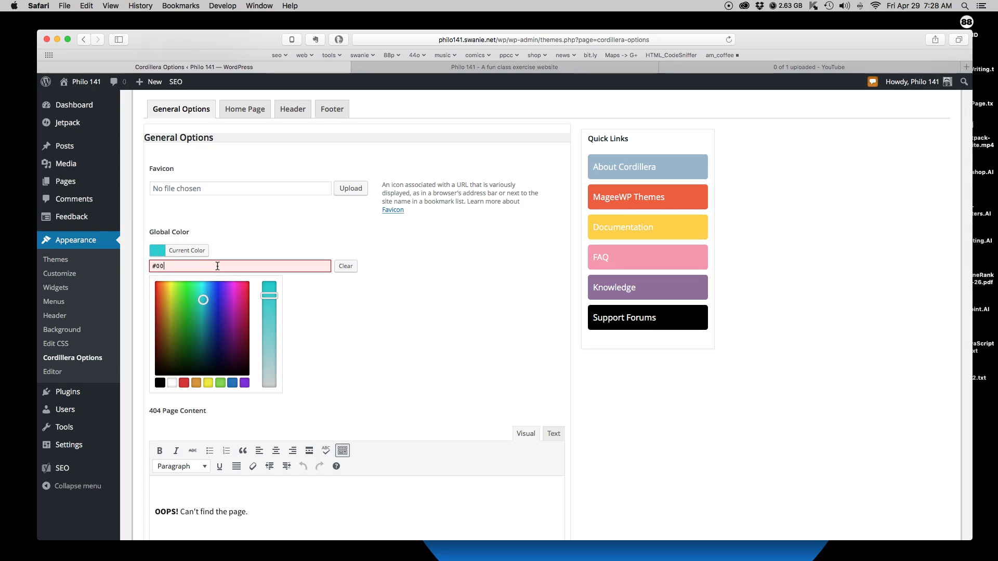
text(ac67)
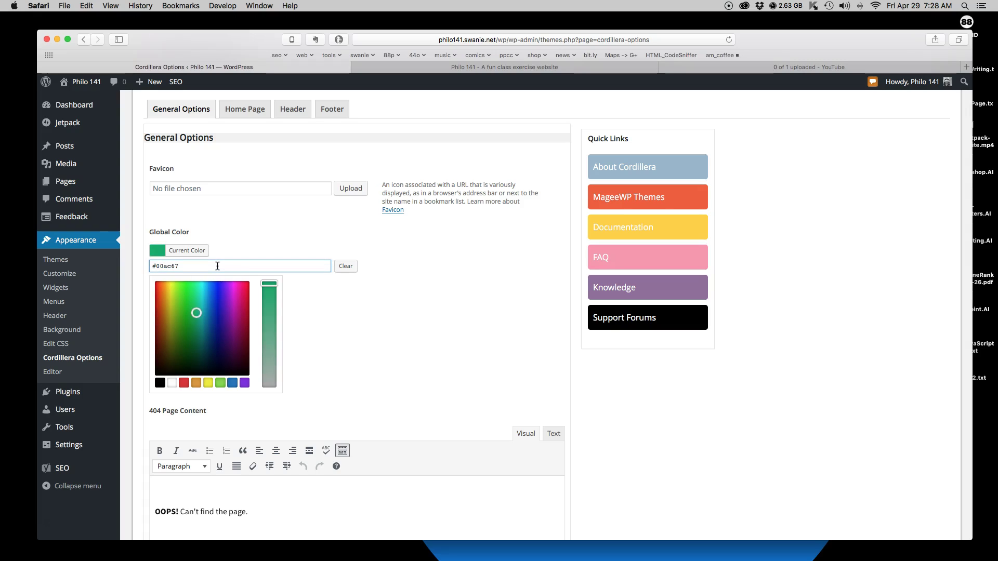
drag(164, 266, 194, 268)
text(67ac)
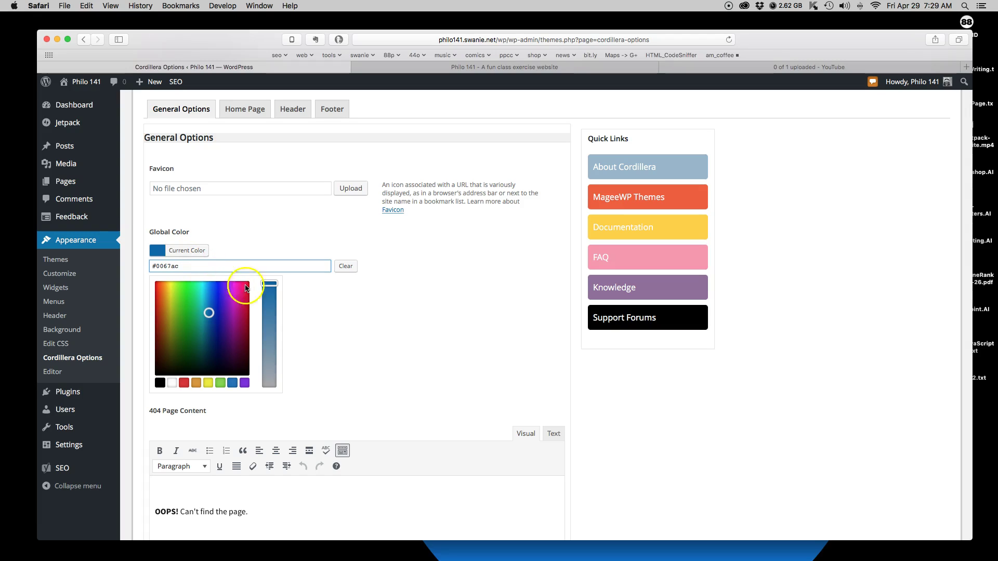
click(274, 297)
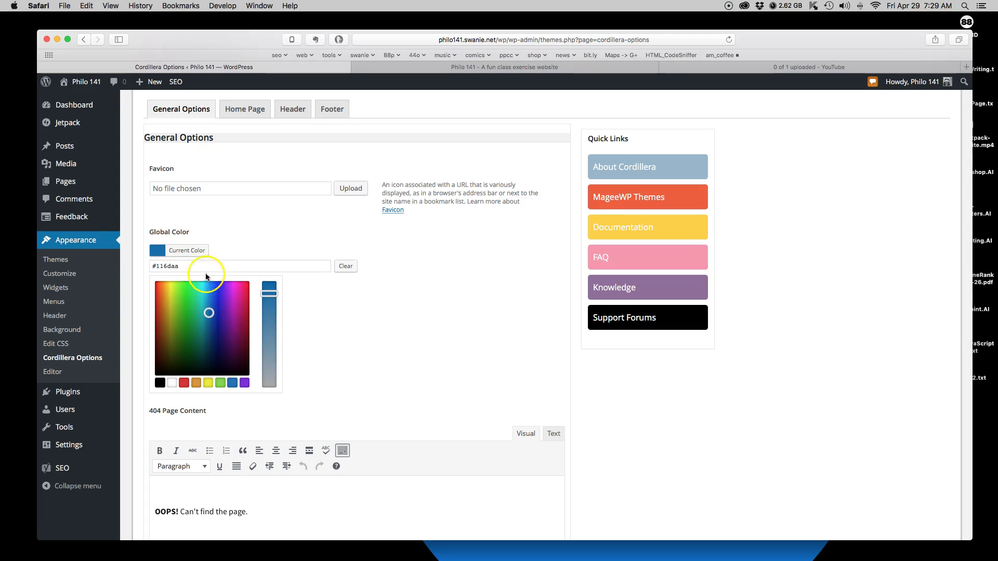
drag(156, 267, 197, 267)
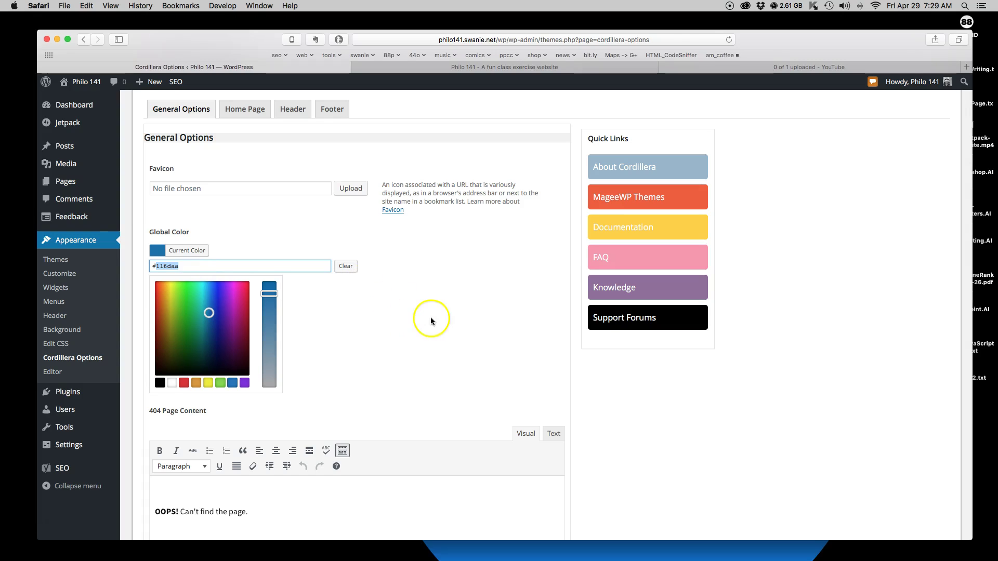
Examine the 404 page content, Custom CSS and Favicon settings in the theme's general options.
scroll(430, 318, down, 4)
scroll(640, 380, down, 8)
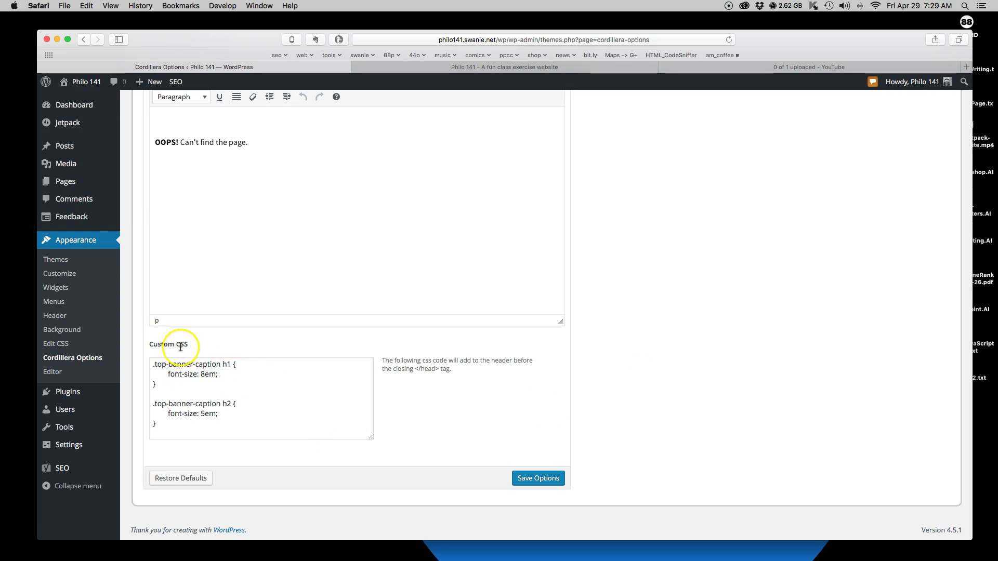
click(263, 418)
key(super+v)
scroll(262, 418, down, 10)
scroll(262, 419, up, 15)
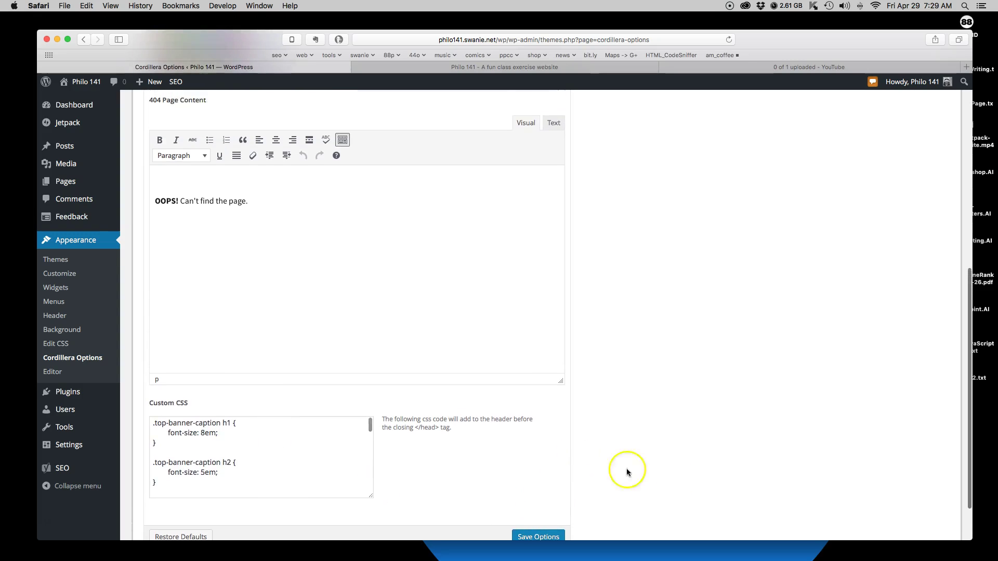
scroll(640, 471, down, 3)
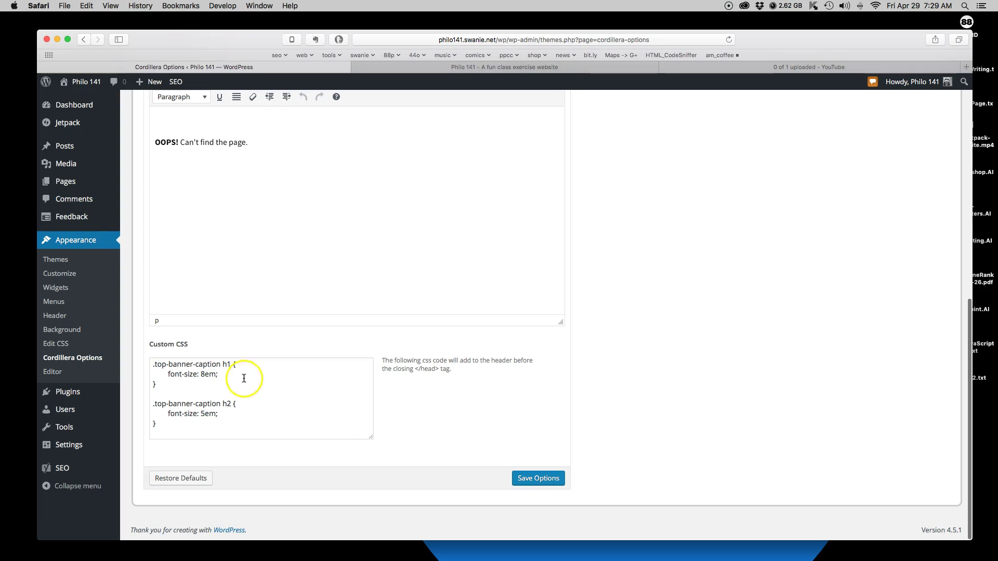
scroll(250, 403, up, 5)
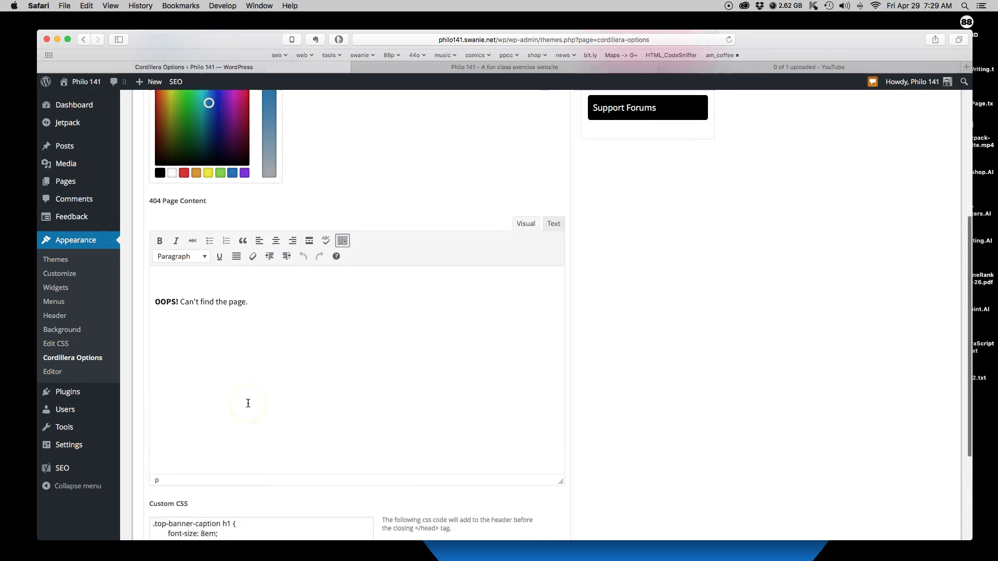
scroll(248, 403, up, 1)
scroll(602, 424, up, 5)
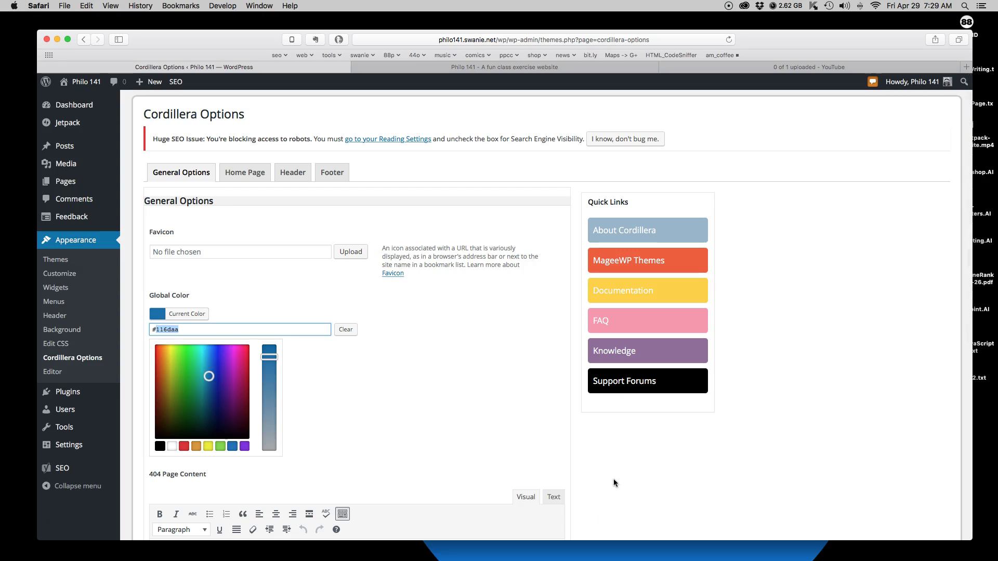
click(187, 254)
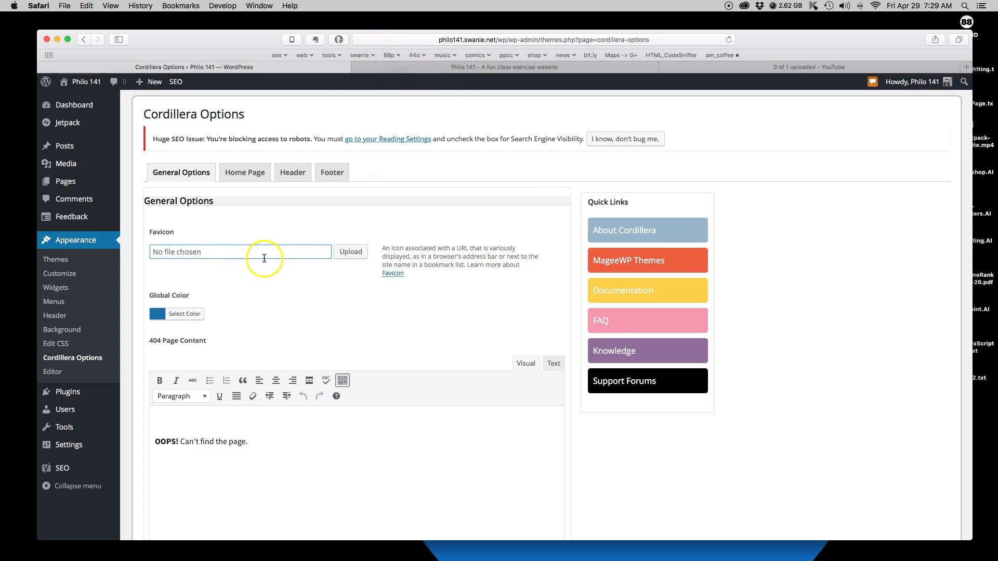
Save the changes made to the Cordillera theme's general options.
scroll(447, 359, down, 6)
click(536, 477)
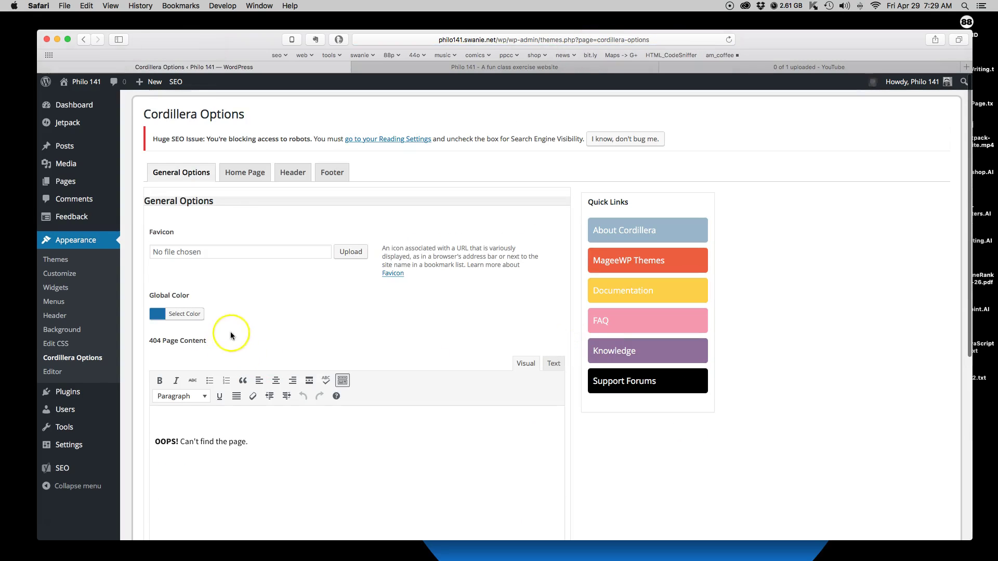
Examine the theme's Home Page and Header logo options and compare them with the site title area on the live home page.
click(243, 175)
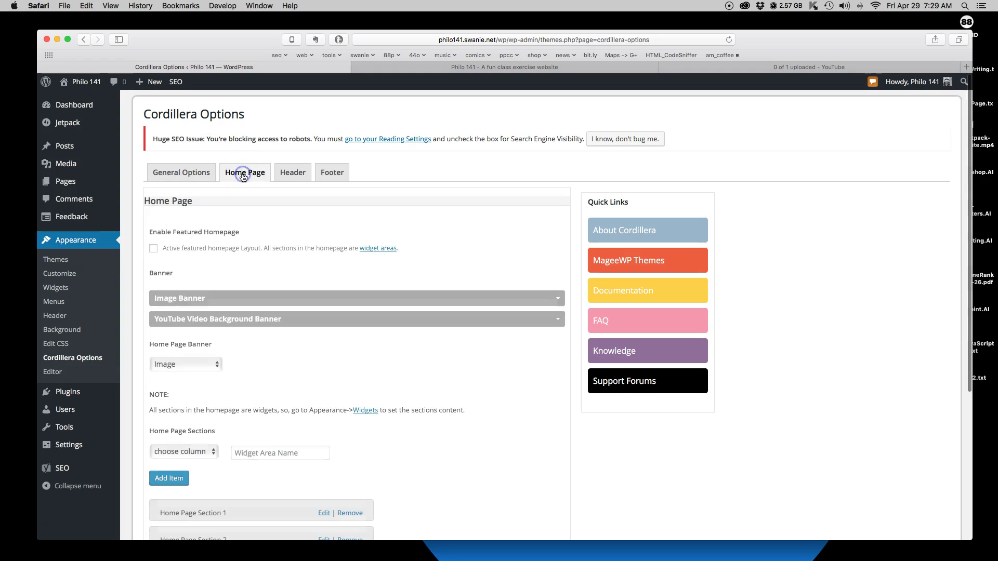
click(292, 175)
click(342, 175)
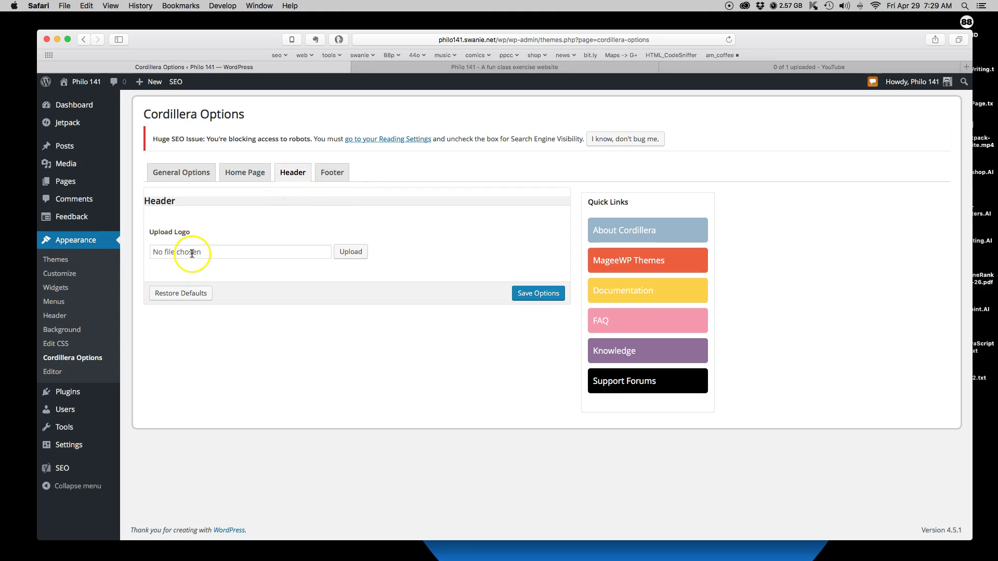
click(461, 67)
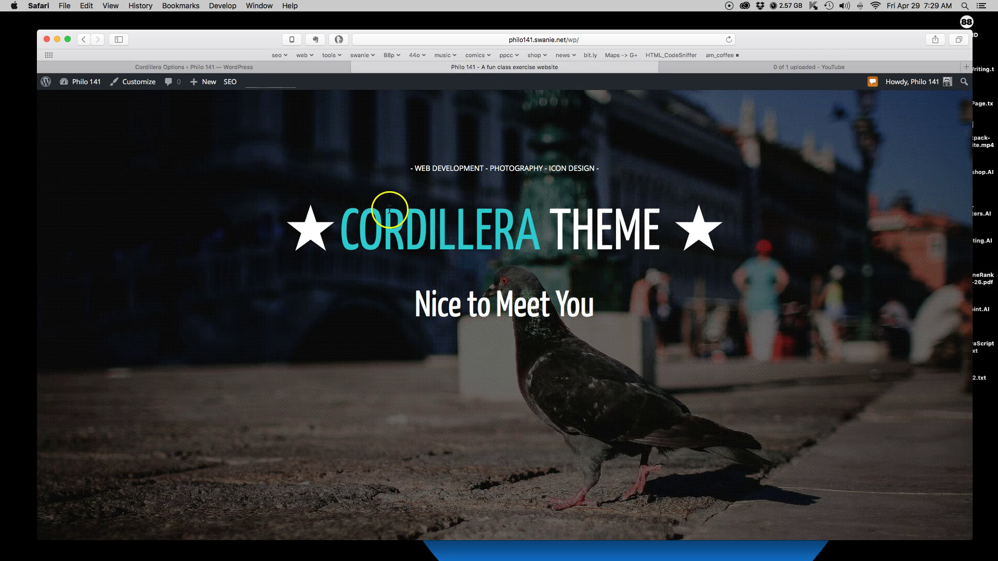
scroll(629, 395, down, 10)
scroll(631, 397, up, 4)
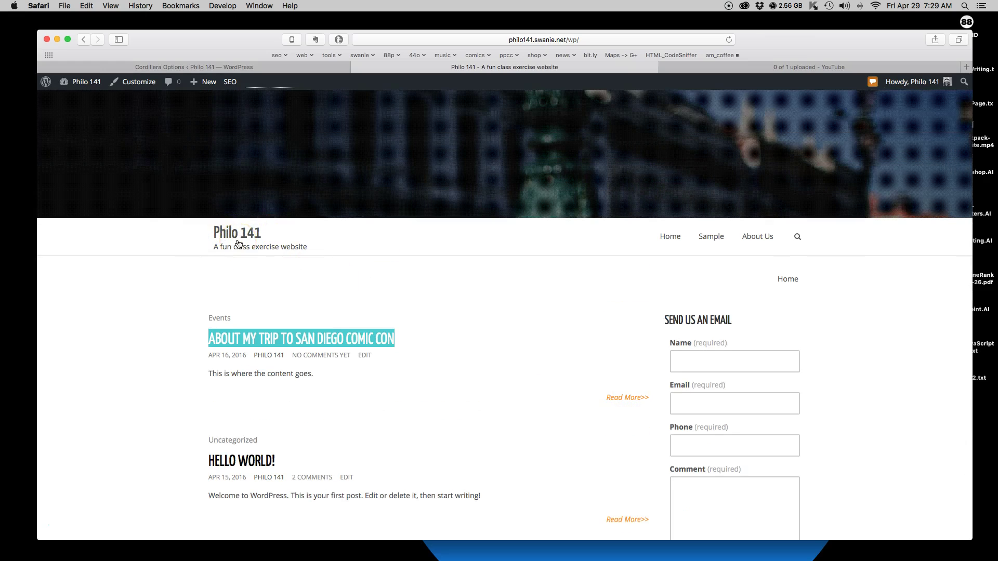
Open the theme's Footer options and switch the footer widget area on and off again.
click(276, 65)
click(330, 172)
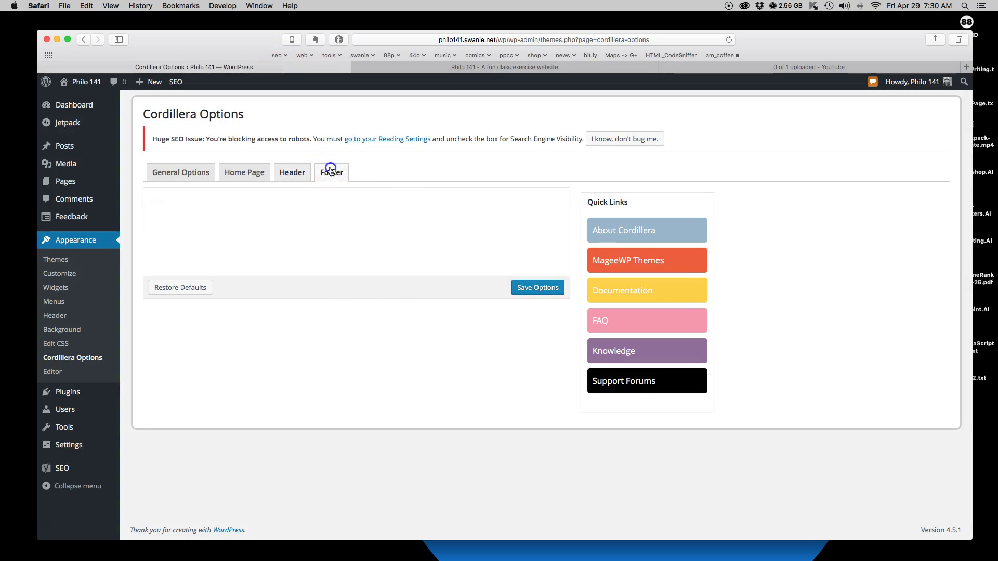
click(153, 248)
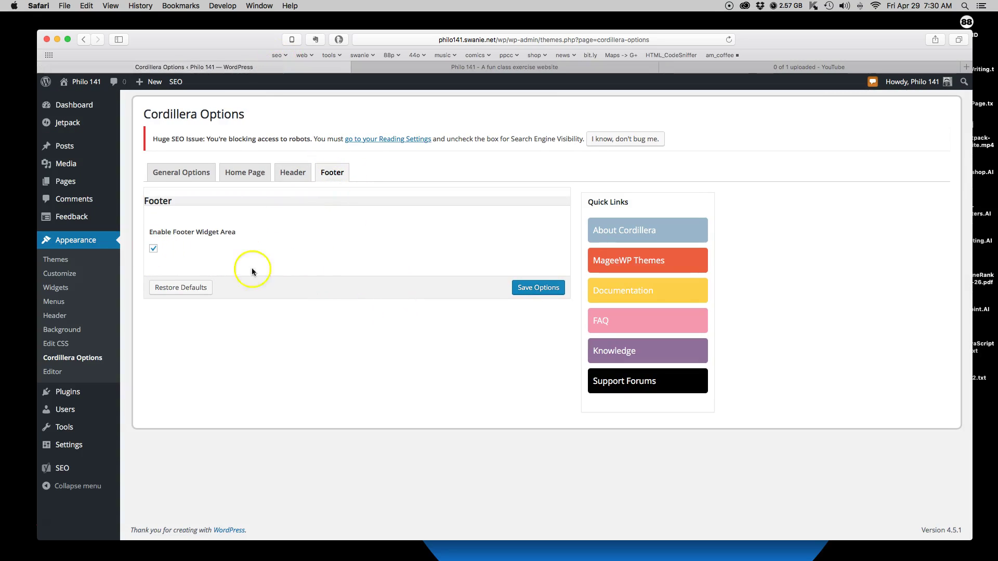
click(154, 251)
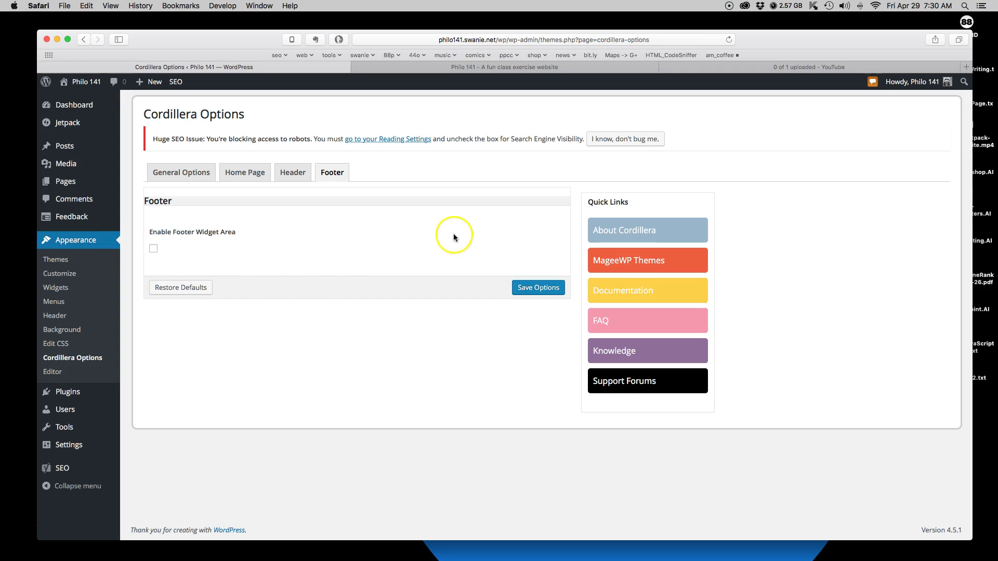
Open the Cordillera documentation, dismiss it, and compare the live home page banner with the theme options page.
click(630, 297)
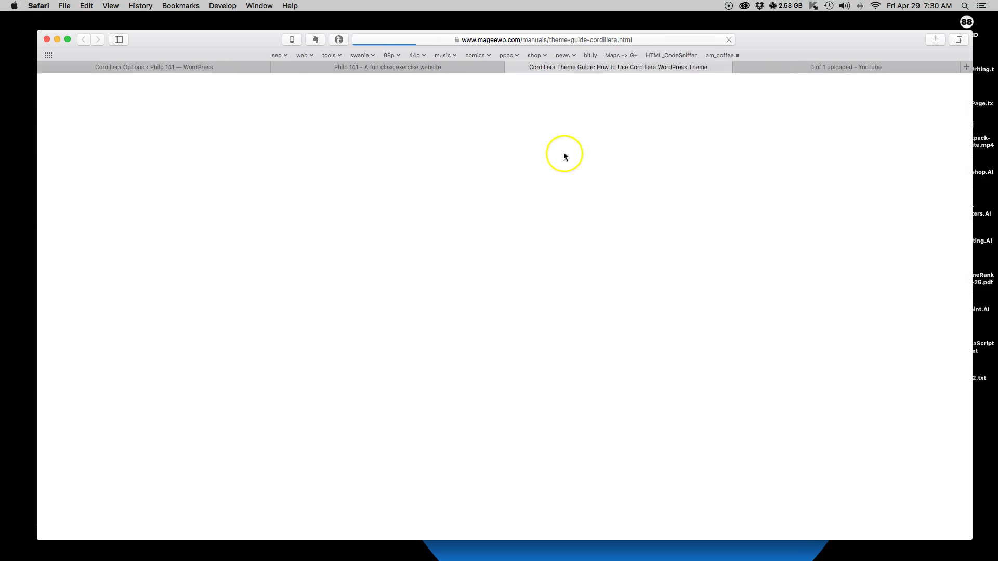
click(511, 67)
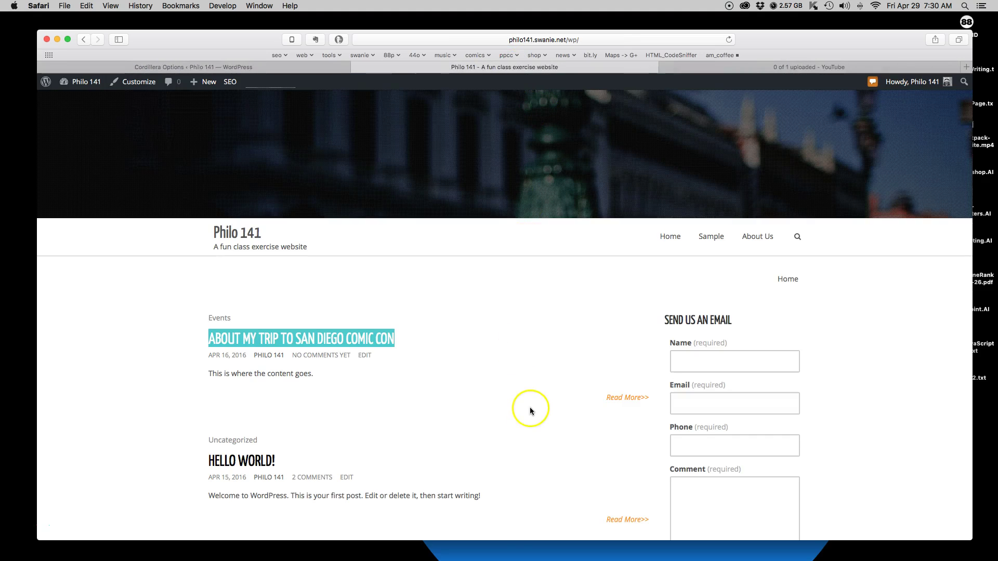
scroll(511, 381, down, 1)
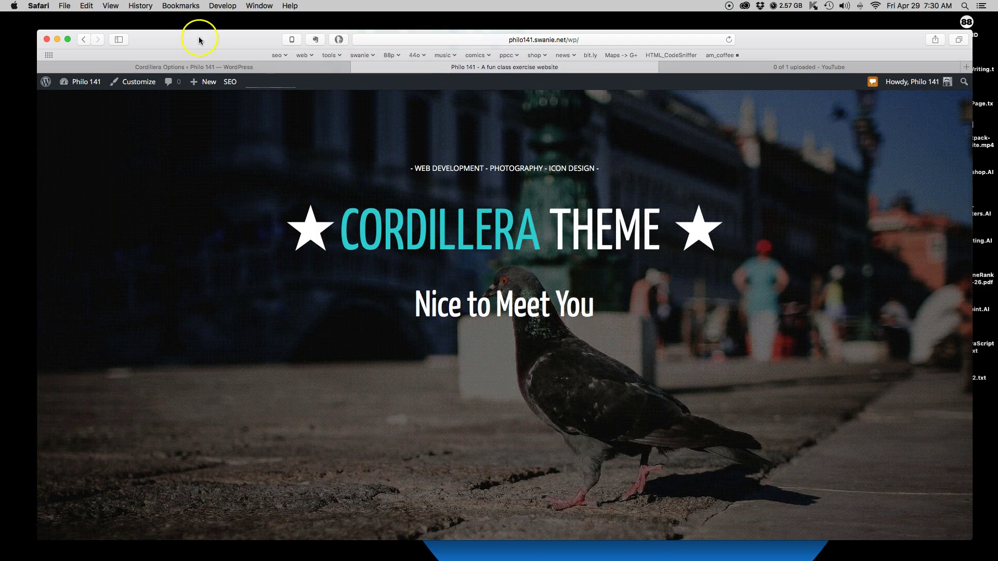
click(204, 68)
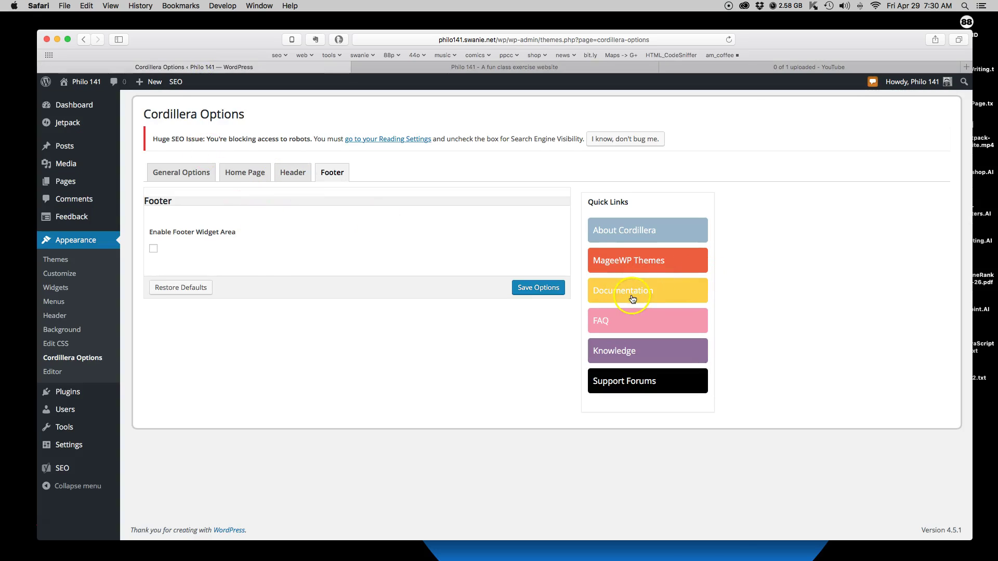
click(485, 67)
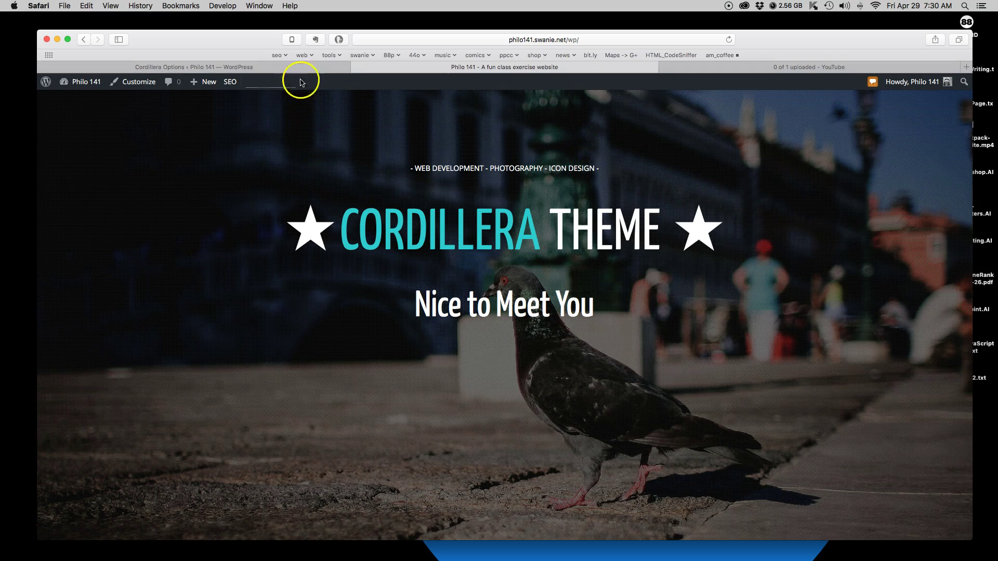
click(266, 71)
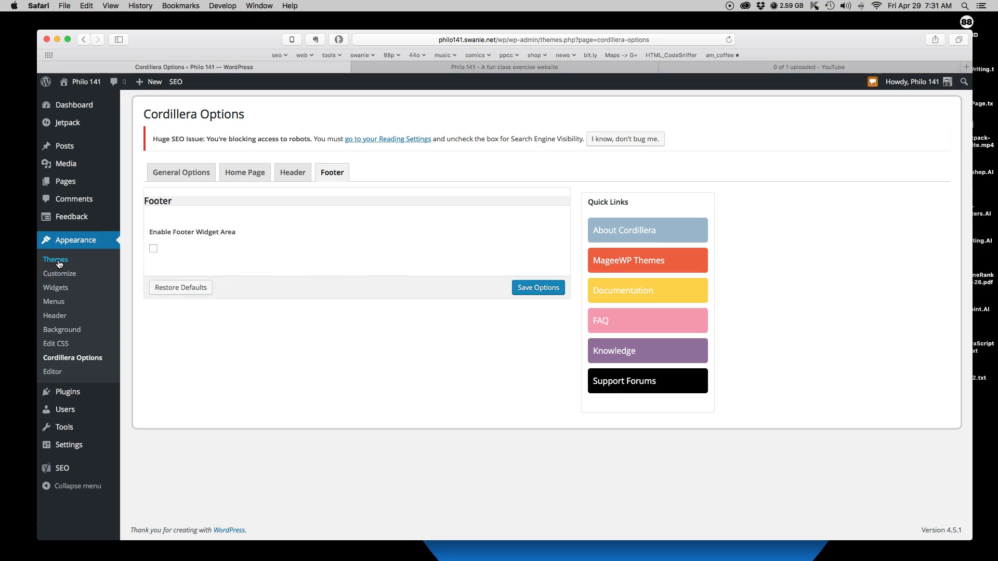
Examine the sections of the theme Customizer, close it, and open the Widgets page to view the theme's widget areas.
click(72, 361)
click(66, 278)
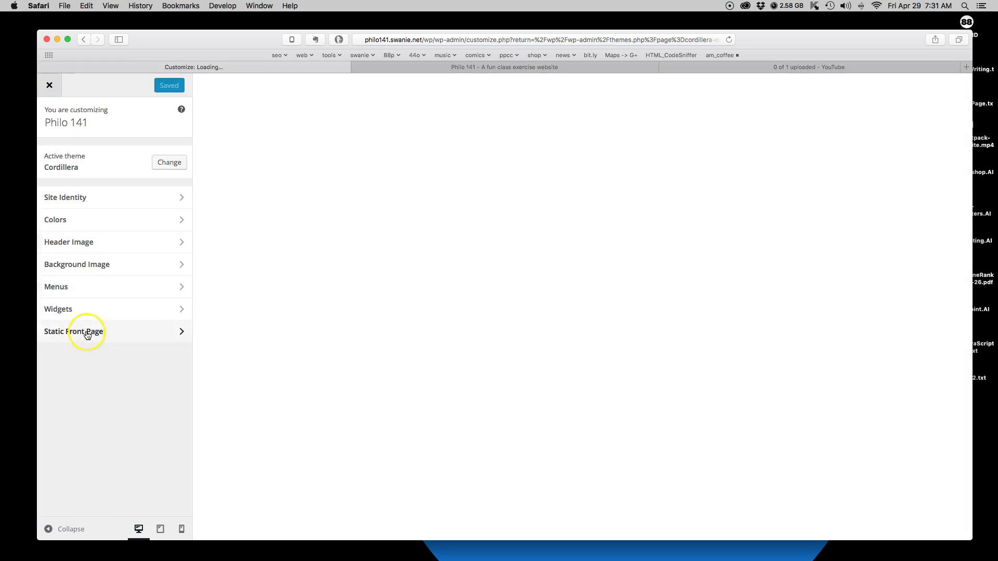
click(47, 85)
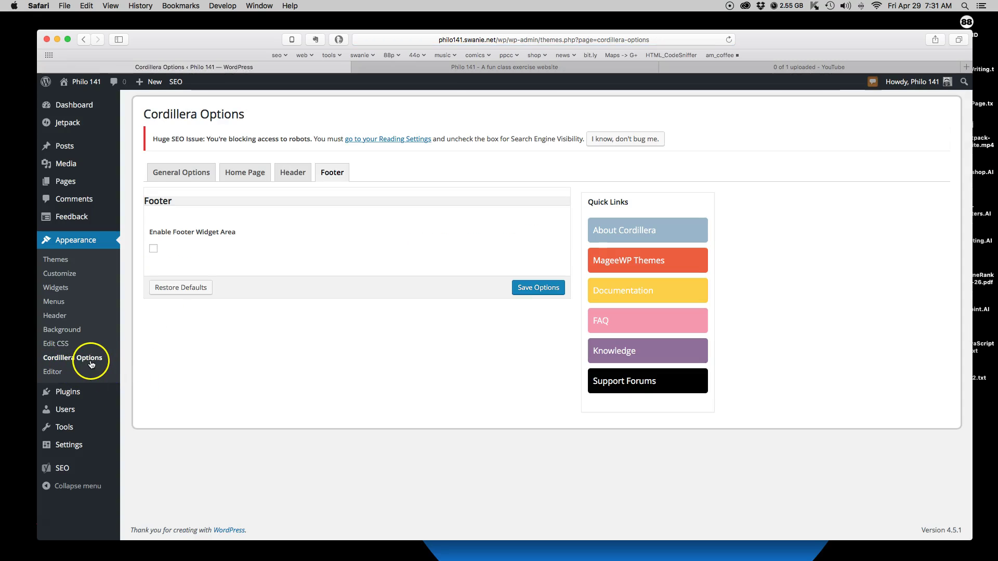
click(63, 289)
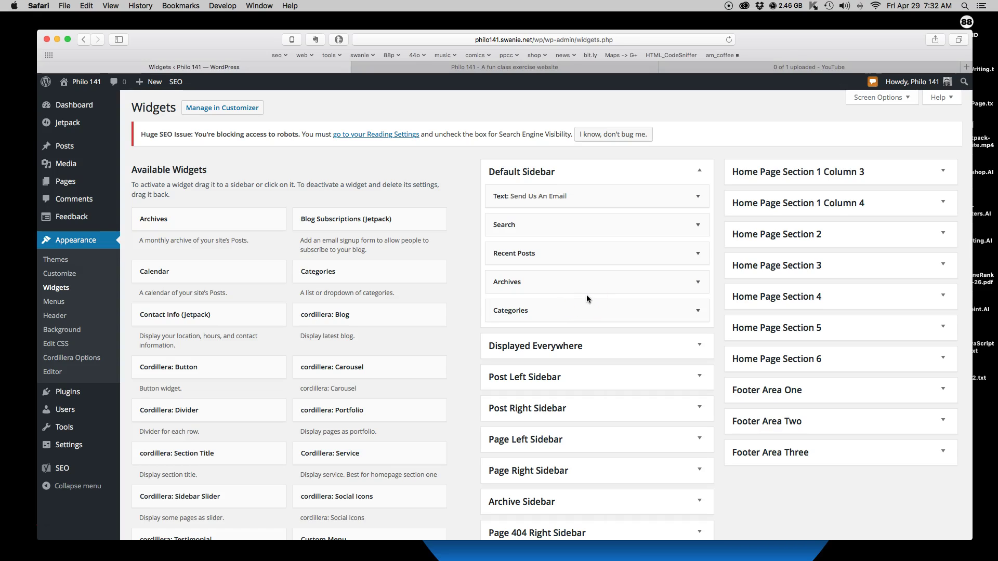
Reload the live home page and examine the banner title, posts and sidebar for the new global color.
click(492, 64)
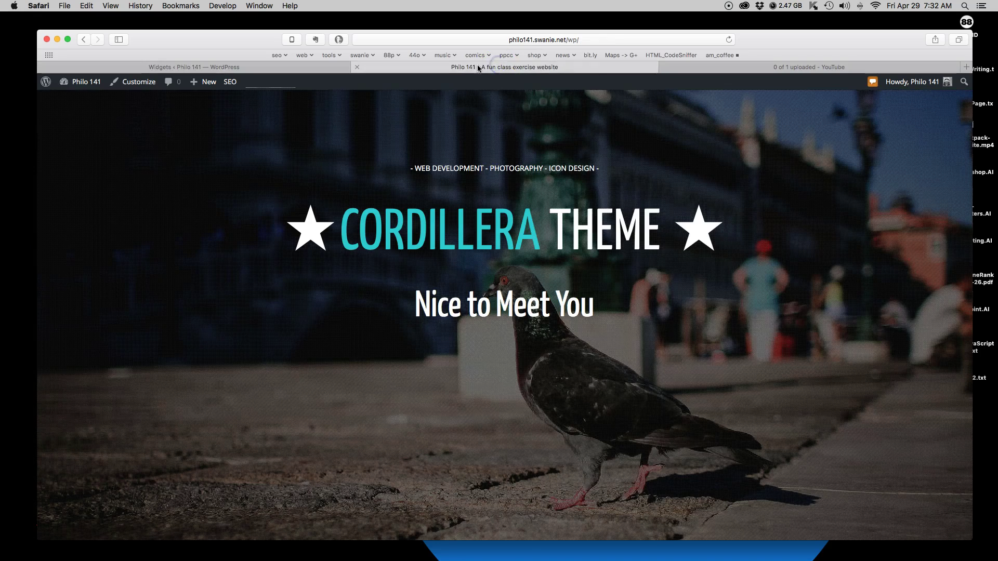
click(728, 40)
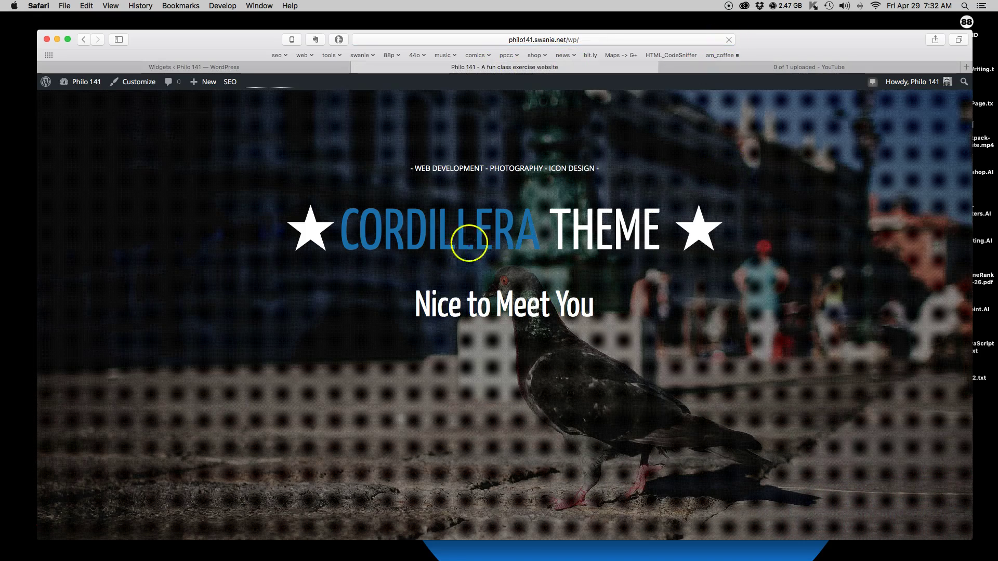
drag(335, 232, 531, 237)
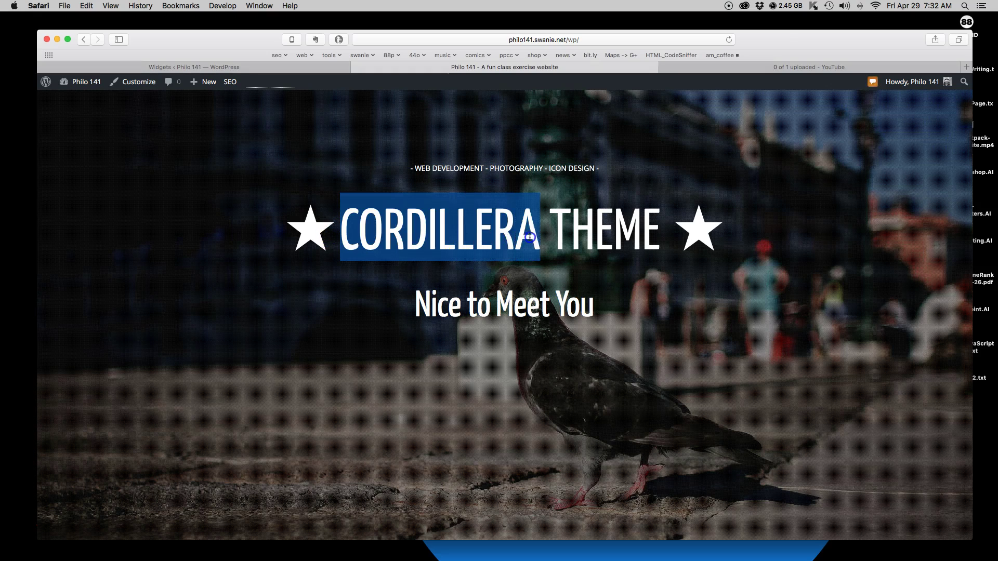
scroll(848, 300, down, 5)
scroll(848, 300, down, 5)
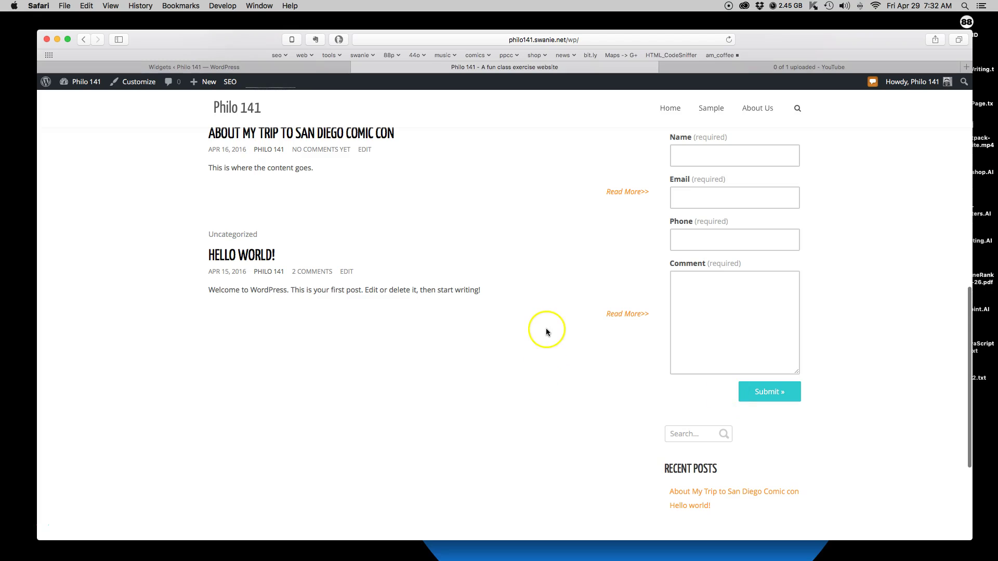
scroll(547, 329, down, 3)
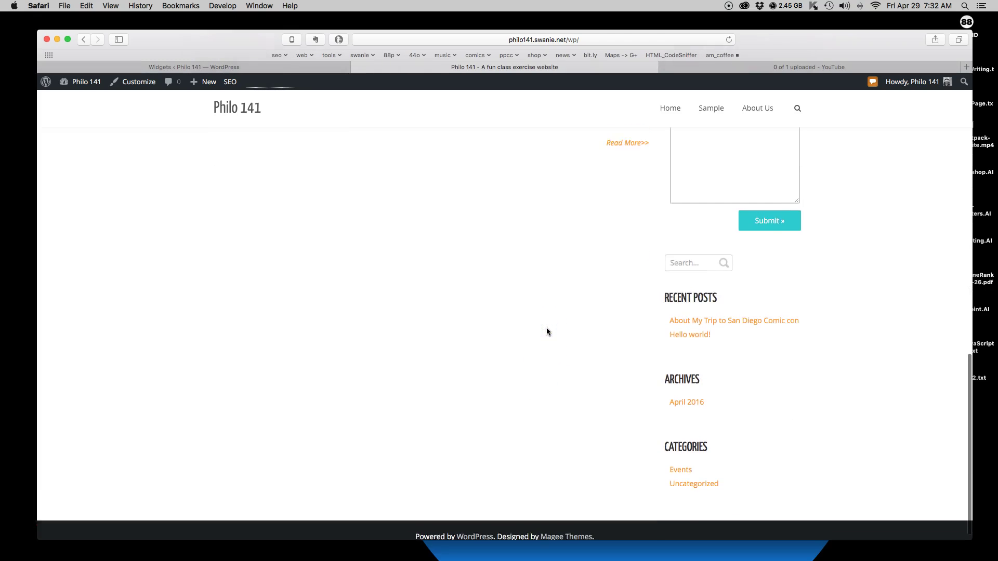
scroll(547, 328, up, 10)
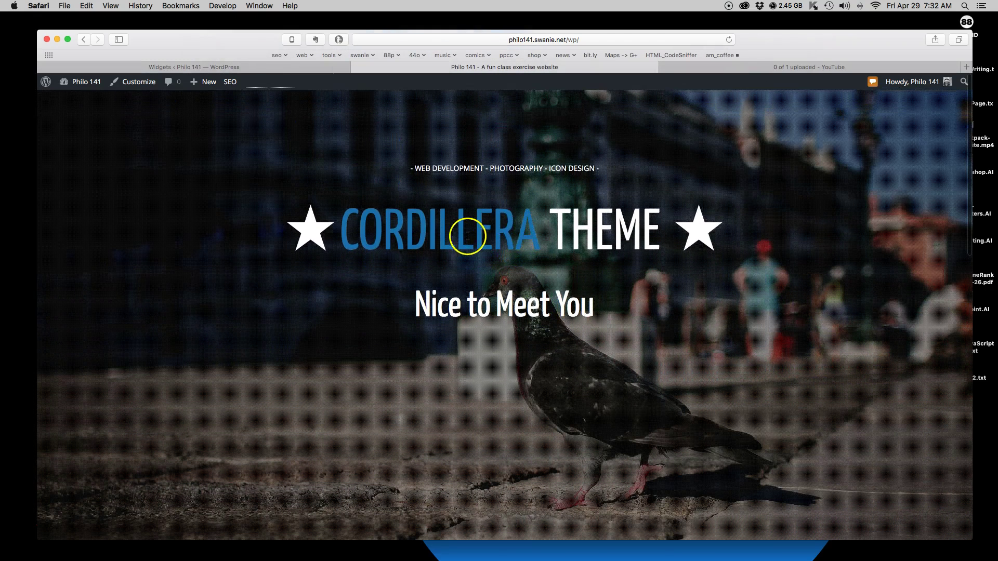
Examine the home page's navigation links, post list, email form's Submit button and footer for their colors.
scroll(665, 328, down, 5)
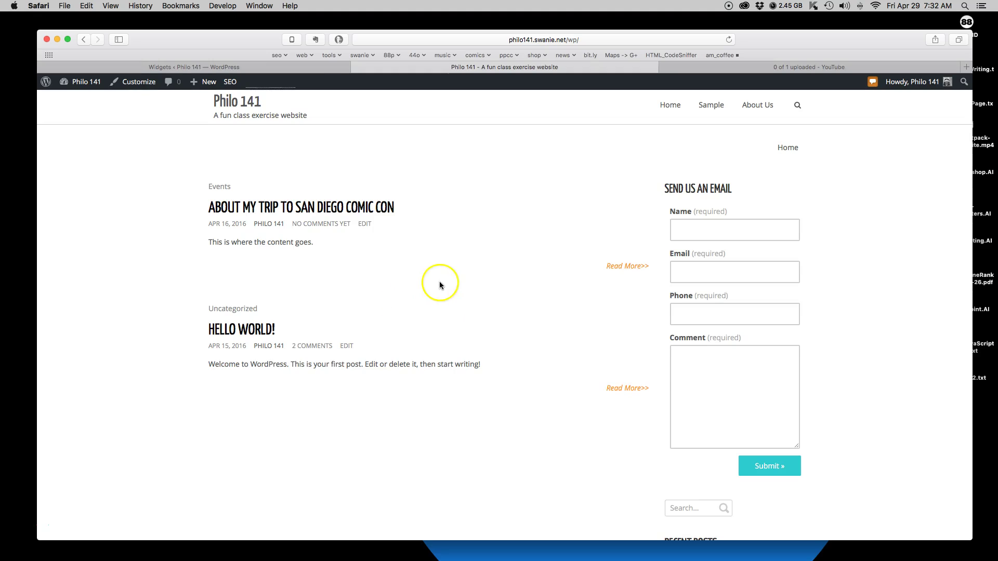
scroll(440, 285, up, 2)
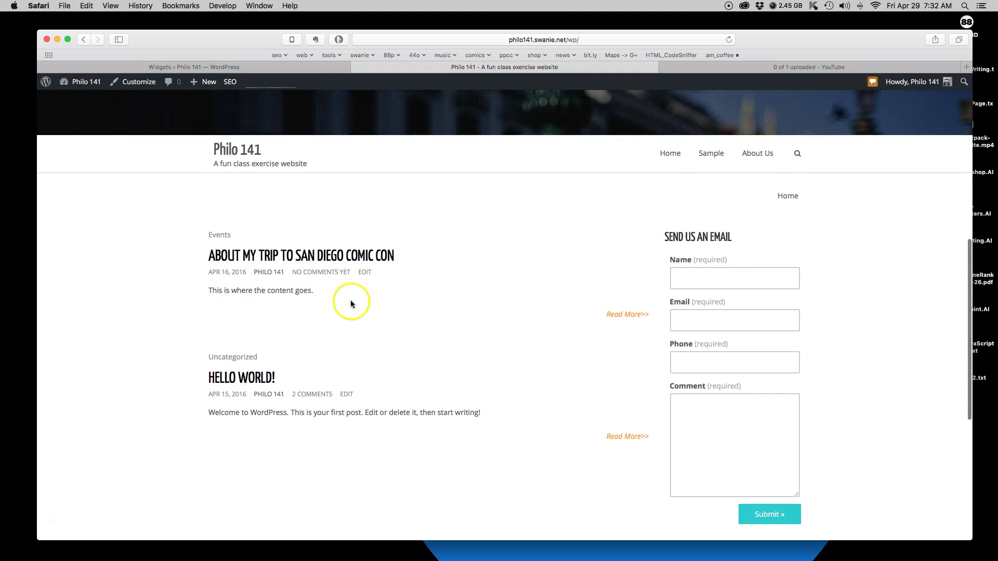
scroll(351, 304, up, 4)
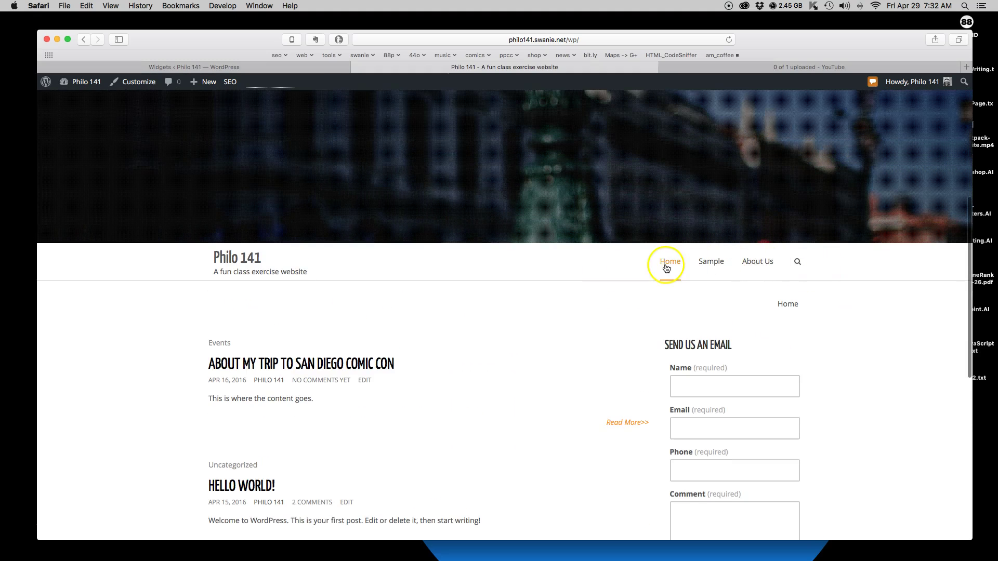
click(759, 266)
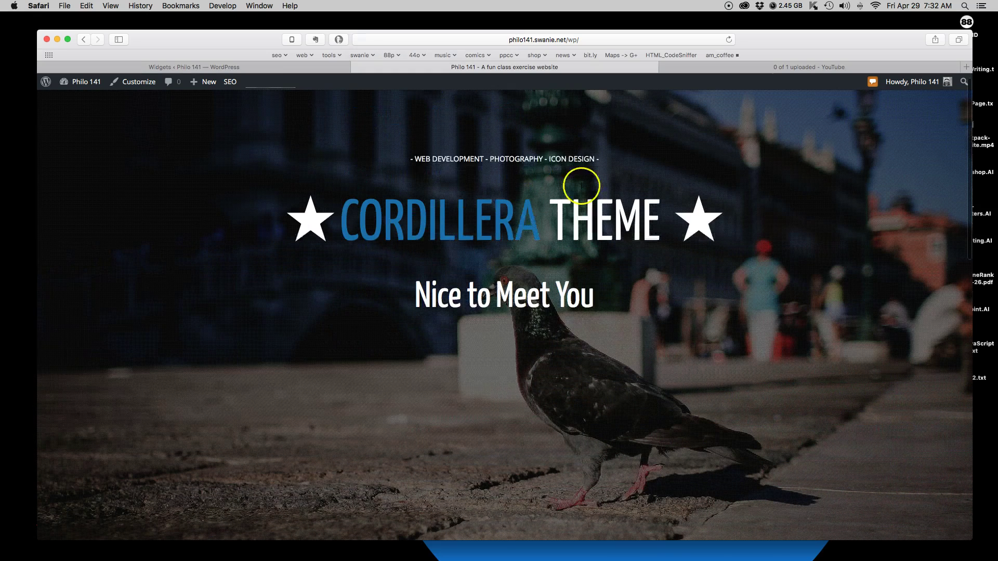
scroll(616, 310, down, 20)
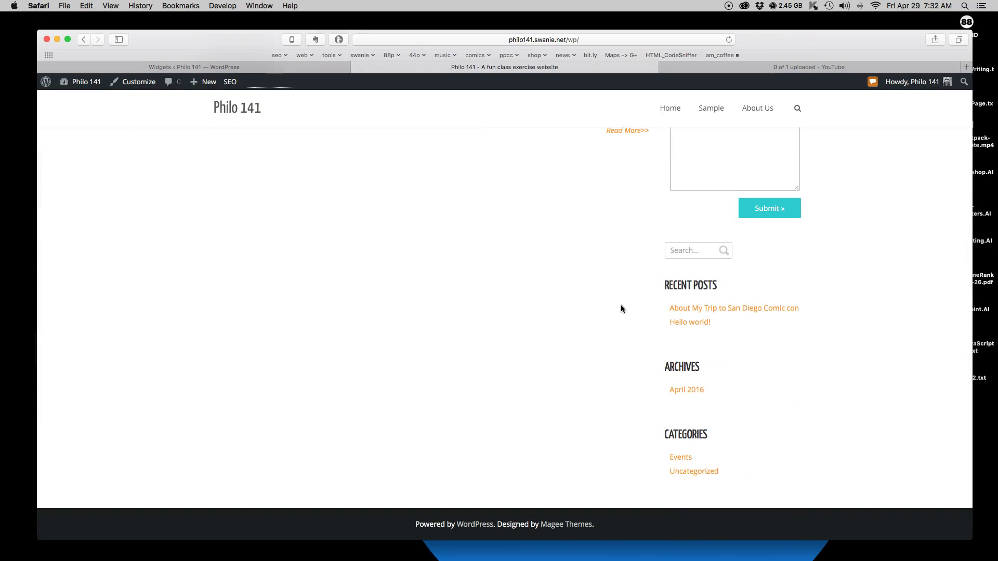
scroll(621, 309, up, 20)
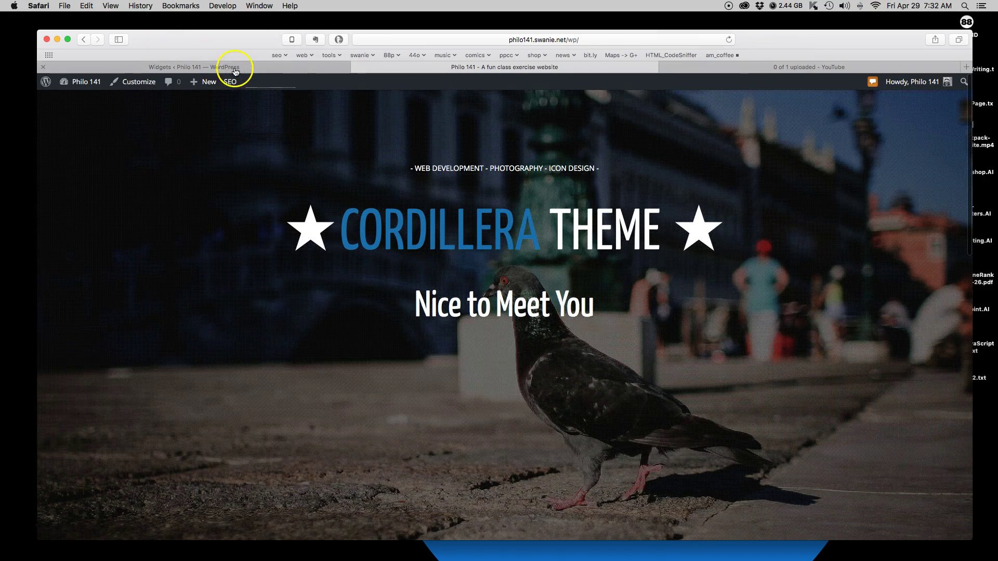
Open the WordPress theme editor and examine Cordillera's style.css and the list of template and style files.
click(235, 71)
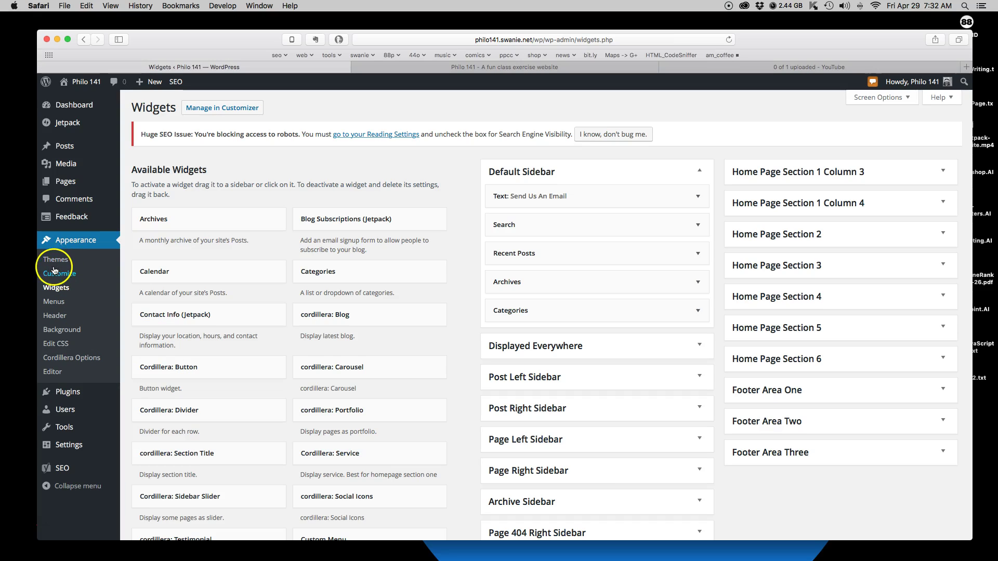
click(53, 372)
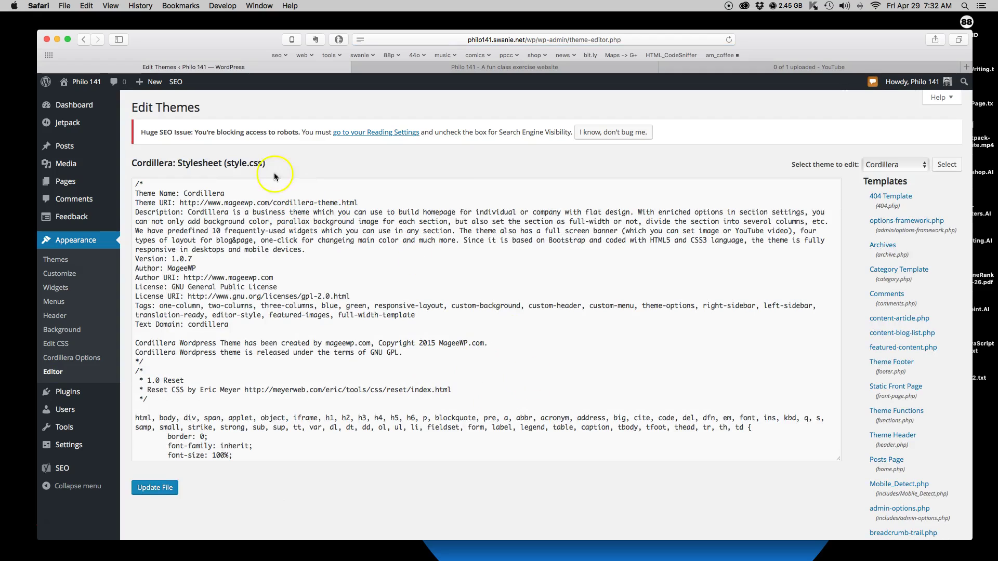
drag(267, 165, 221, 162)
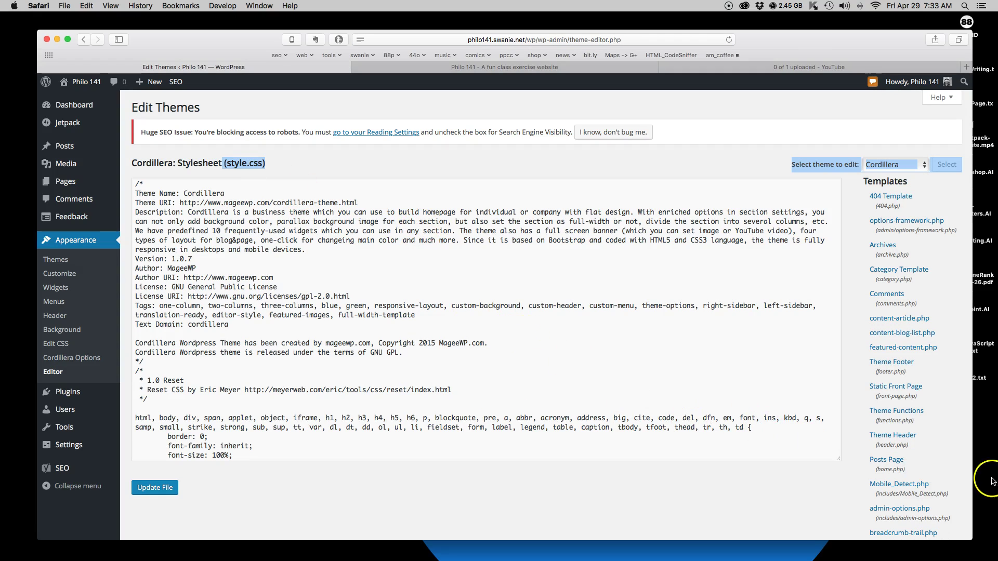
scroll(852, 455, down, 10)
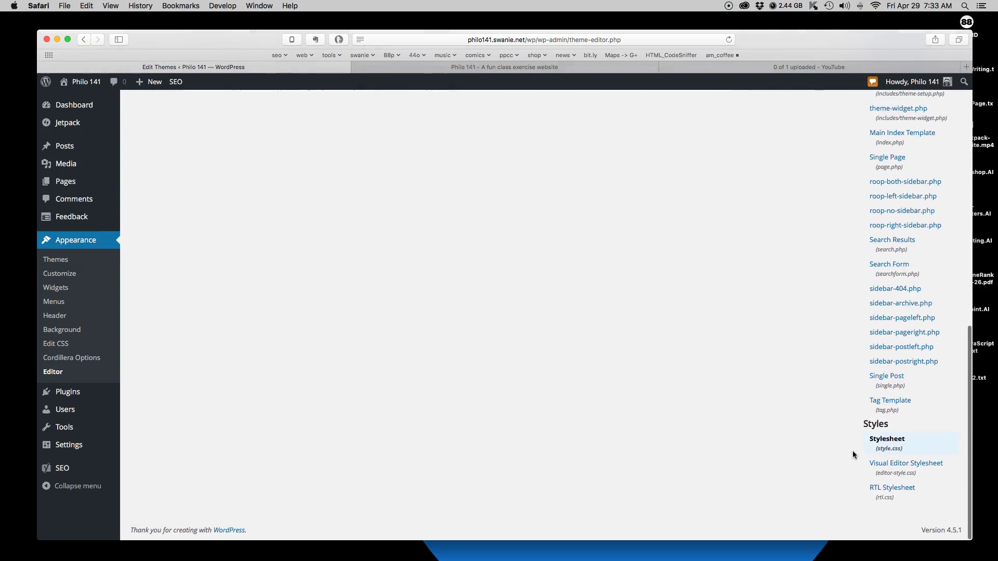
scroll(852, 455, up, 10)
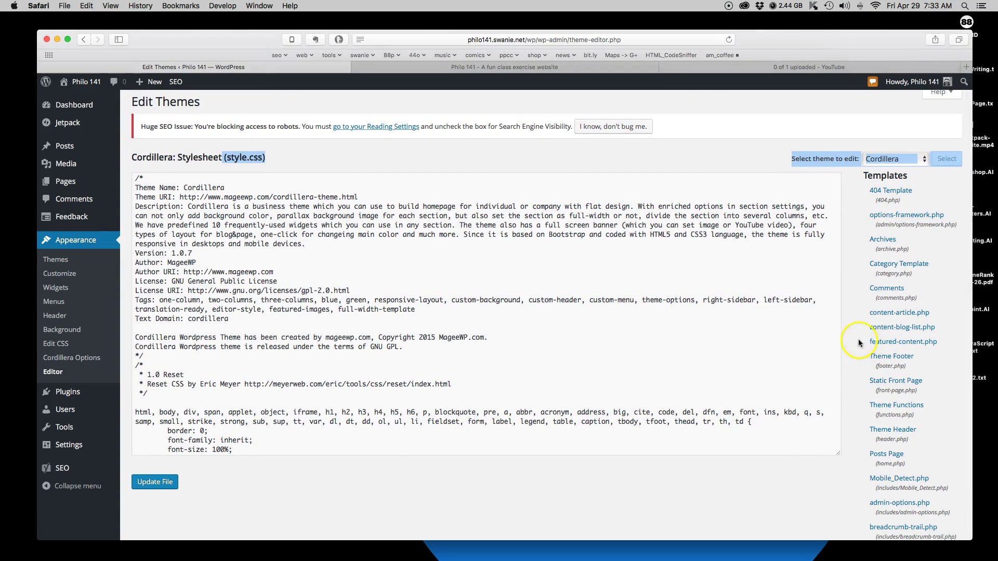
click(860, 221)
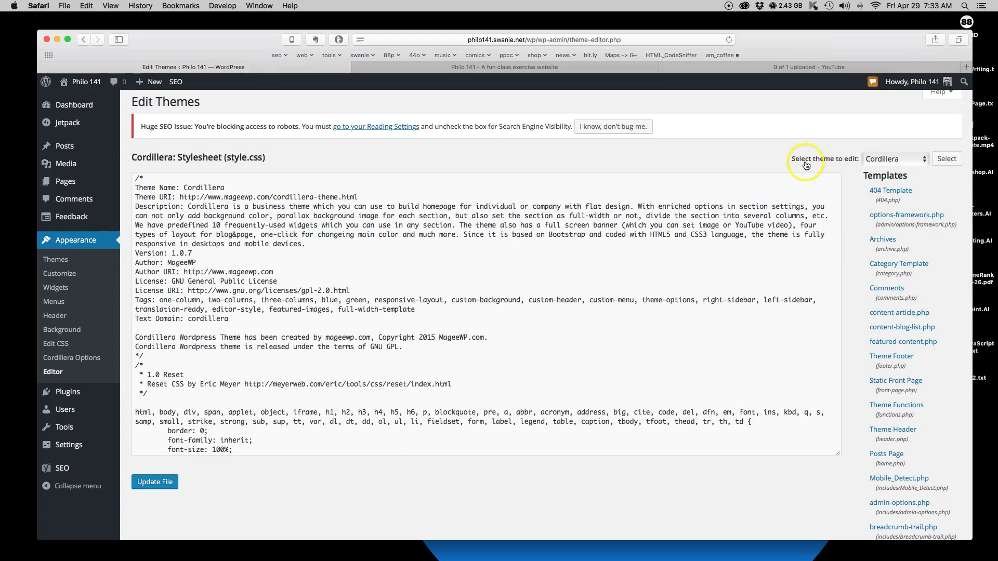
Check which themes are available for editing, and examine the template and style files list and the rules in Cordillera's style.css.
click(889, 161)
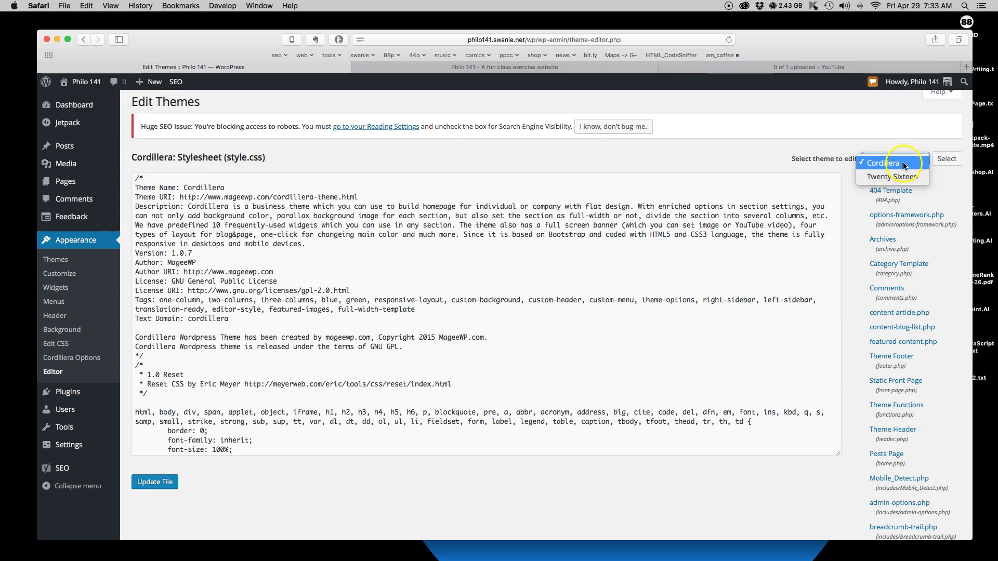
click(901, 165)
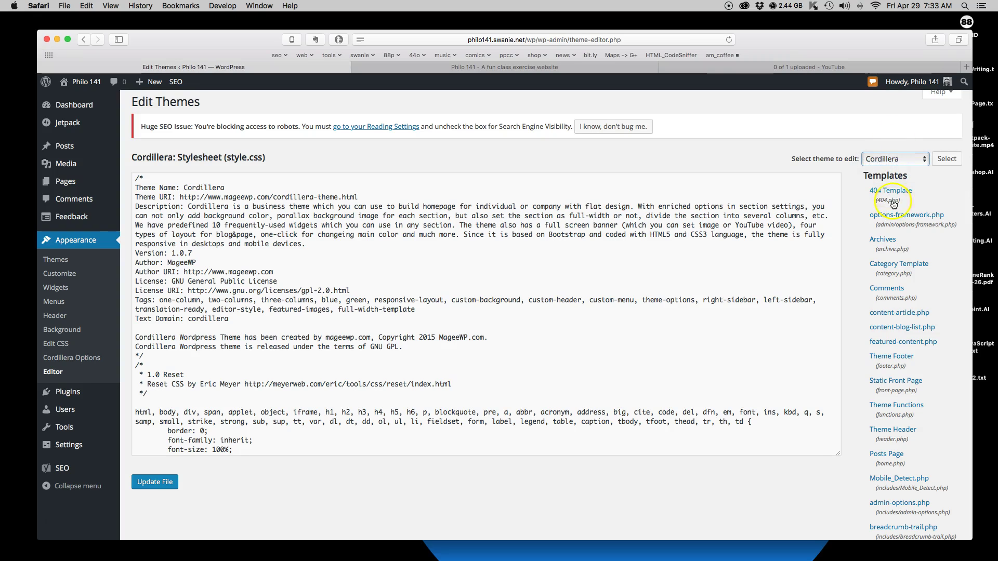
scroll(892, 223, down, 10)
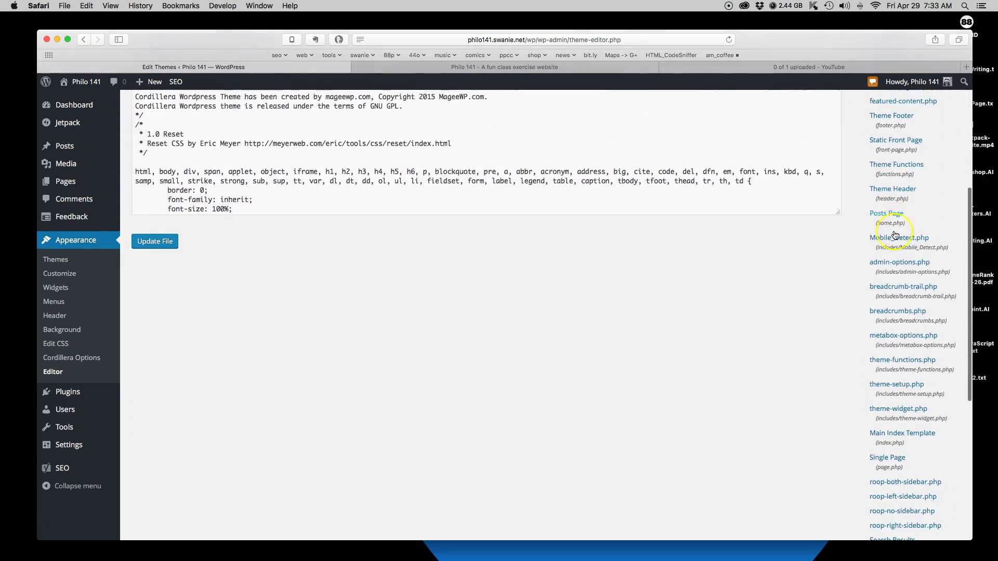
scroll(894, 236, down, 5)
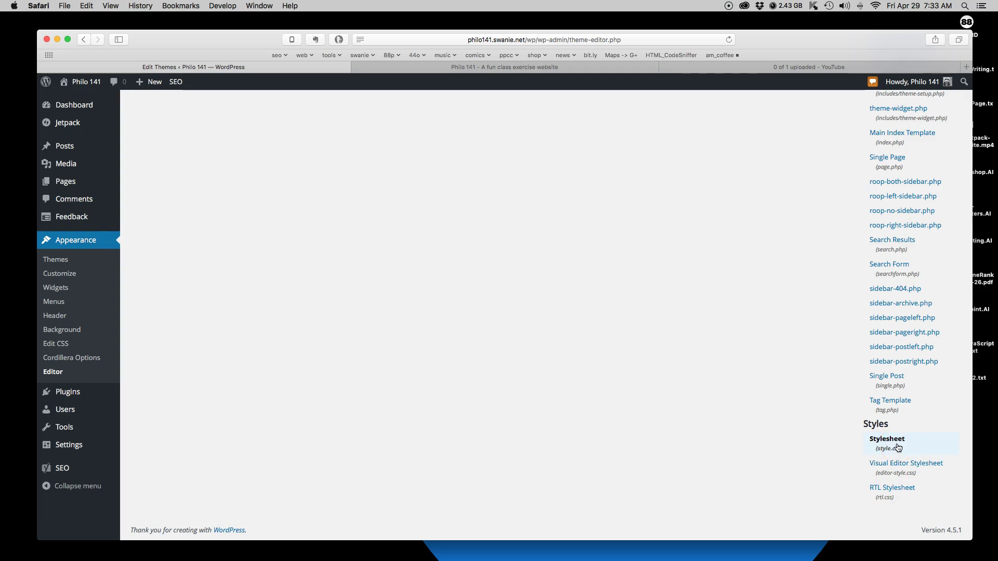
scroll(372, 307, up, 15)
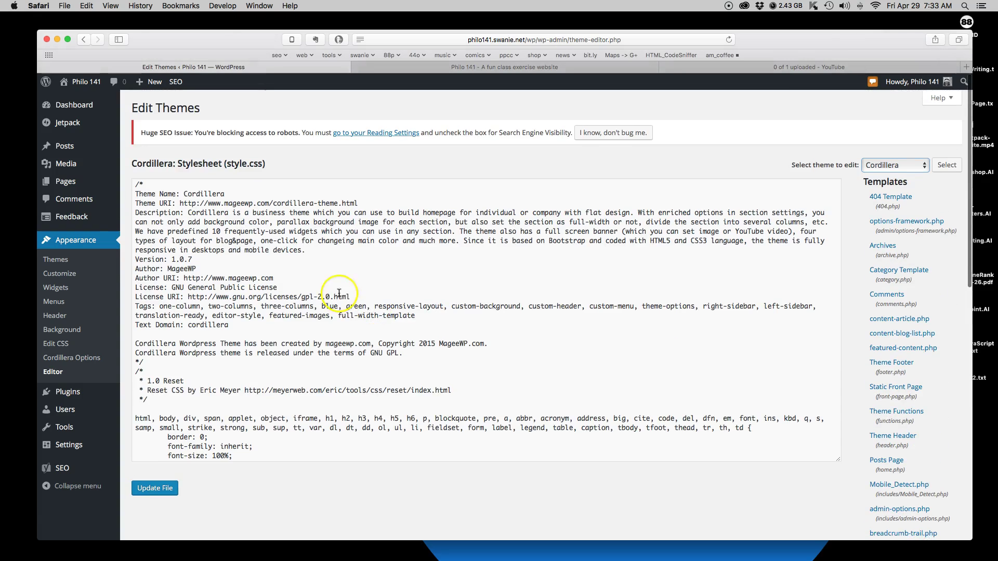
scroll(415, 347, down, 8)
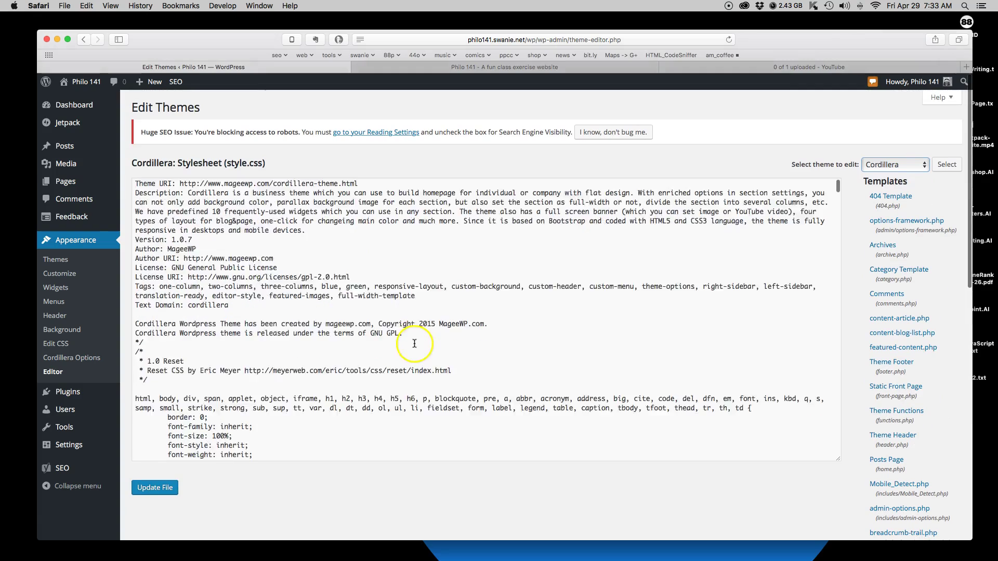
scroll(414, 348, down, 20)
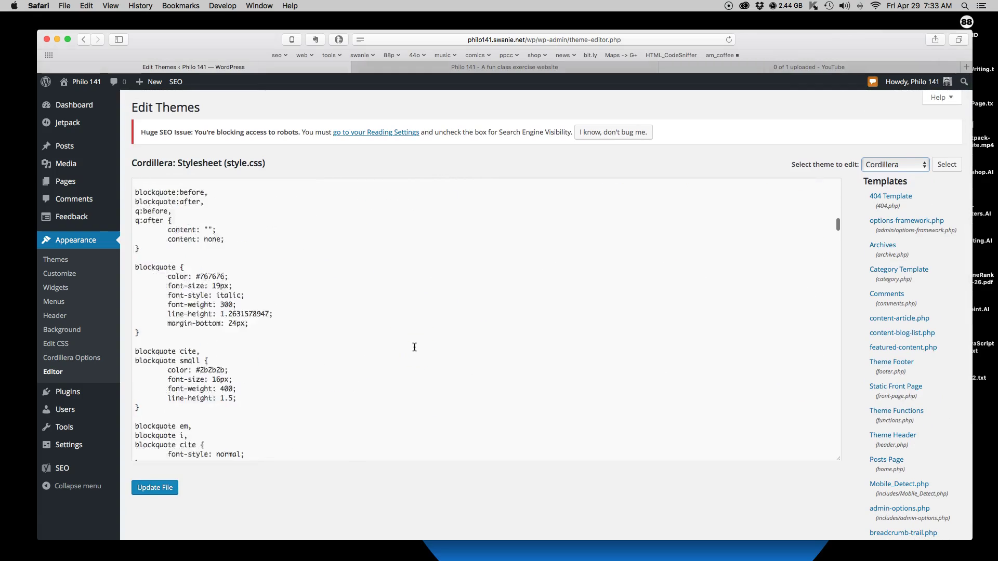
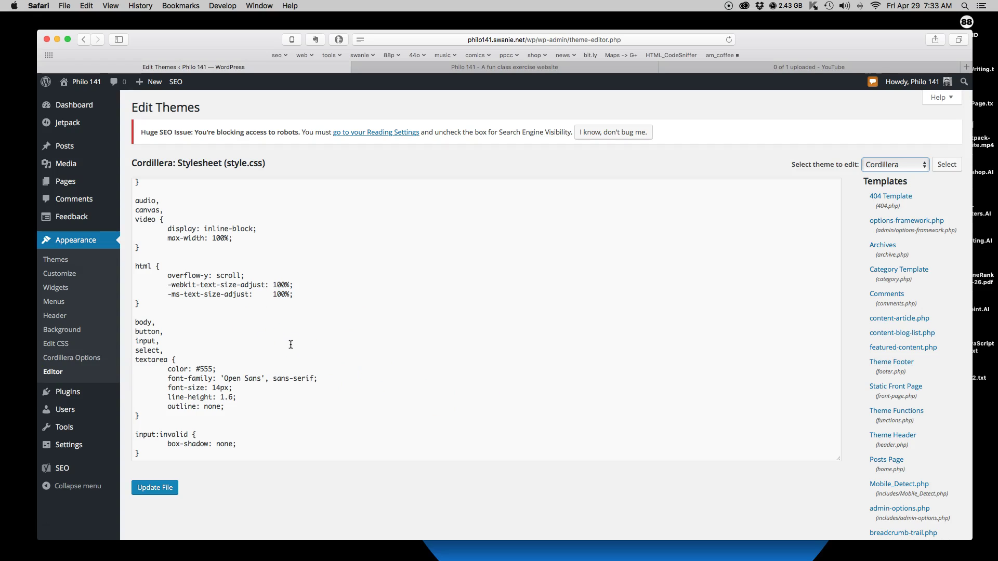
Set the color of the a link rule in style.css to #0067ac.
scroll(291, 344, down, 3)
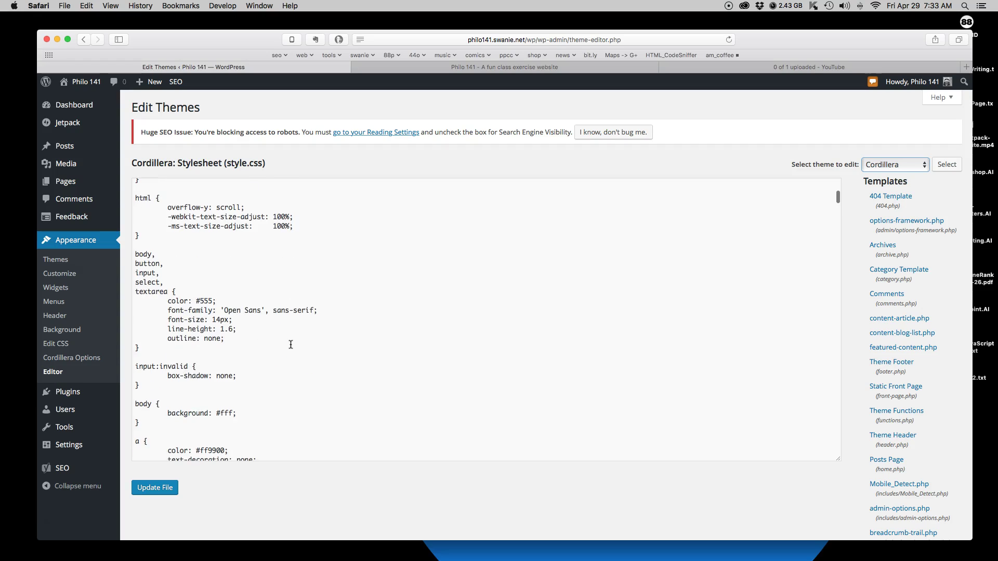
scroll(291, 345, down, 4)
drag(225, 351, 203, 352)
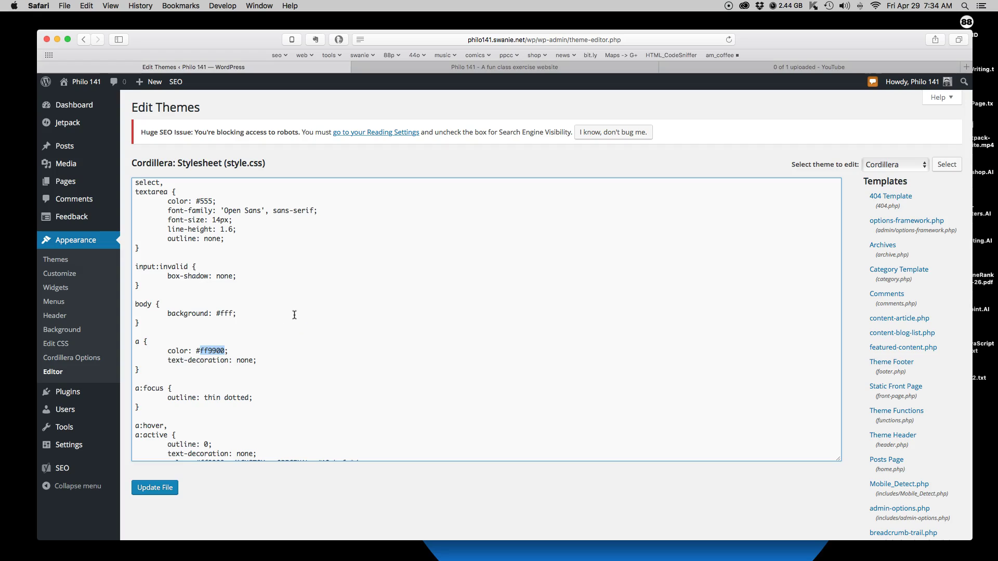
text(00)
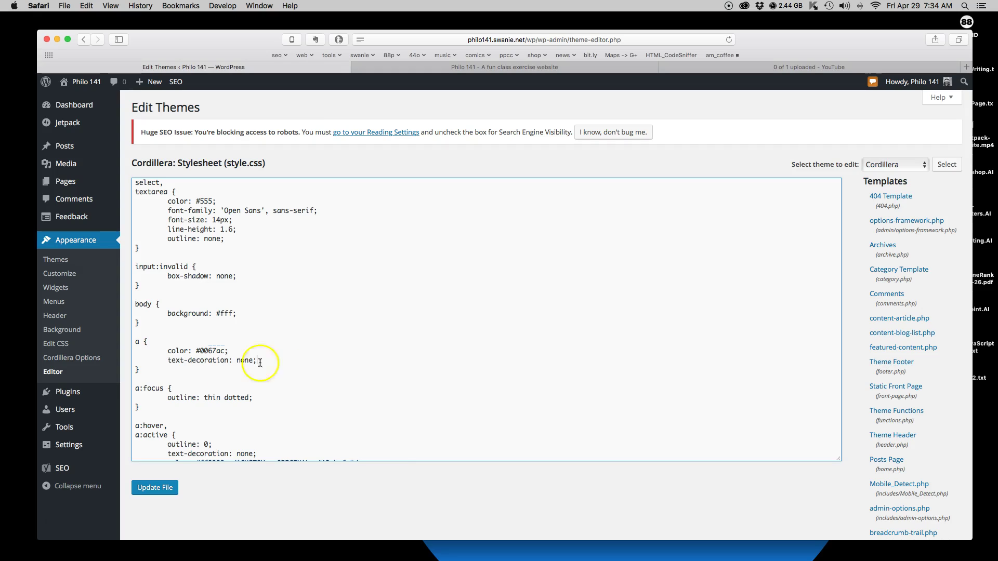
Search the page for ff9900 and set the color in the a:hover, a:active rule to #0067ac.
scroll(296, 349, down, 5)
scroll(296, 350, down, 15)
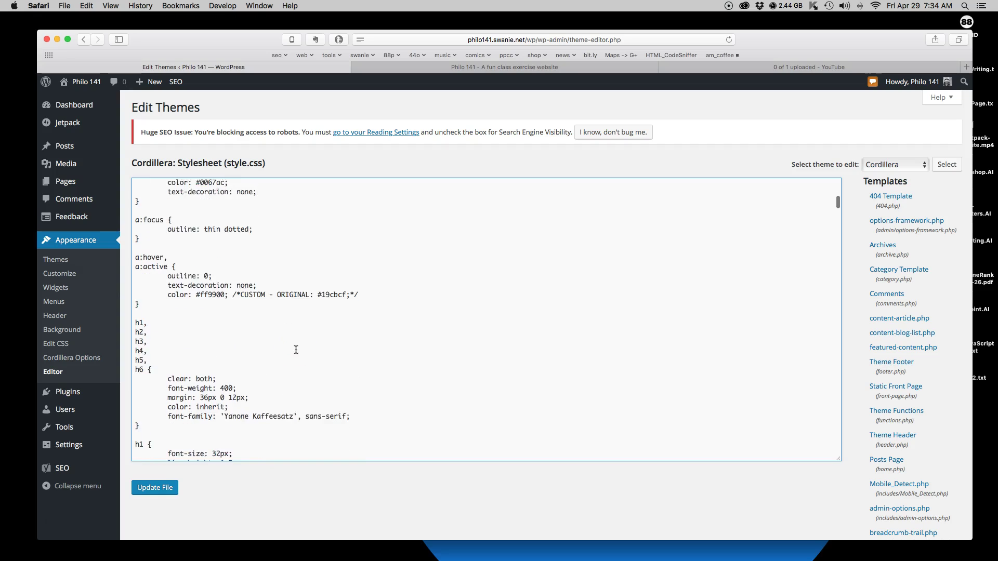
scroll(289, 362, down, 3)
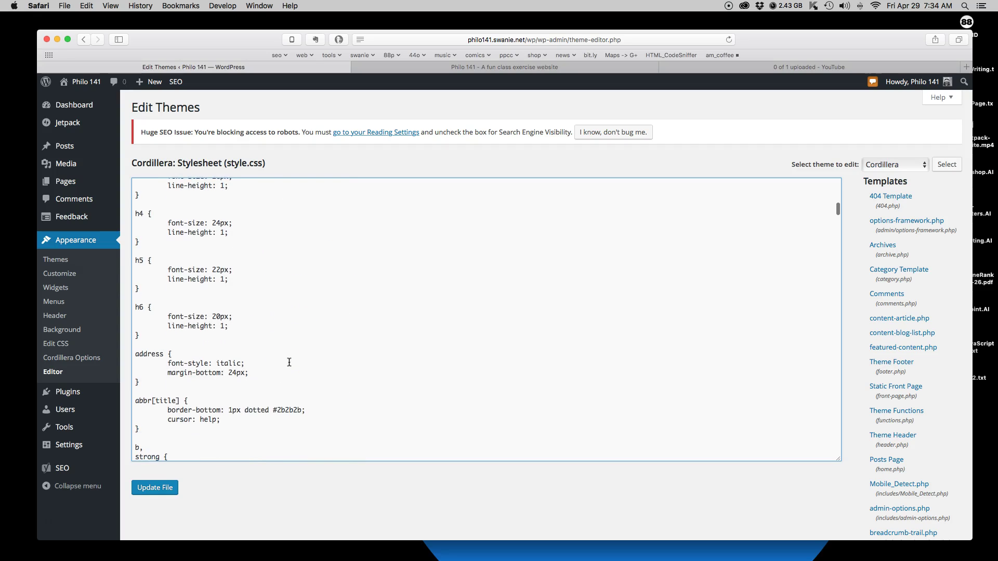
scroll(290, 362, up, 12)
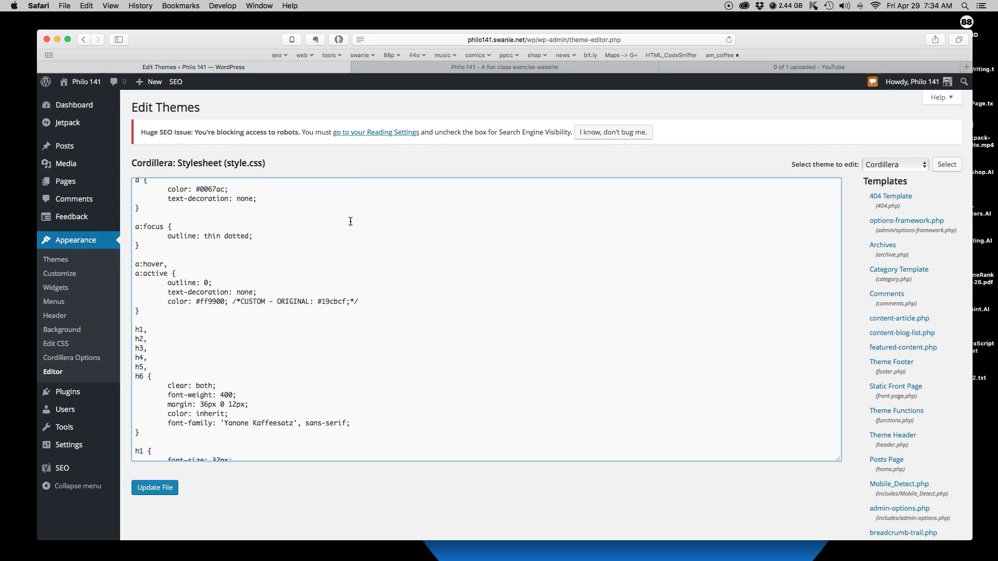
key(super+f)
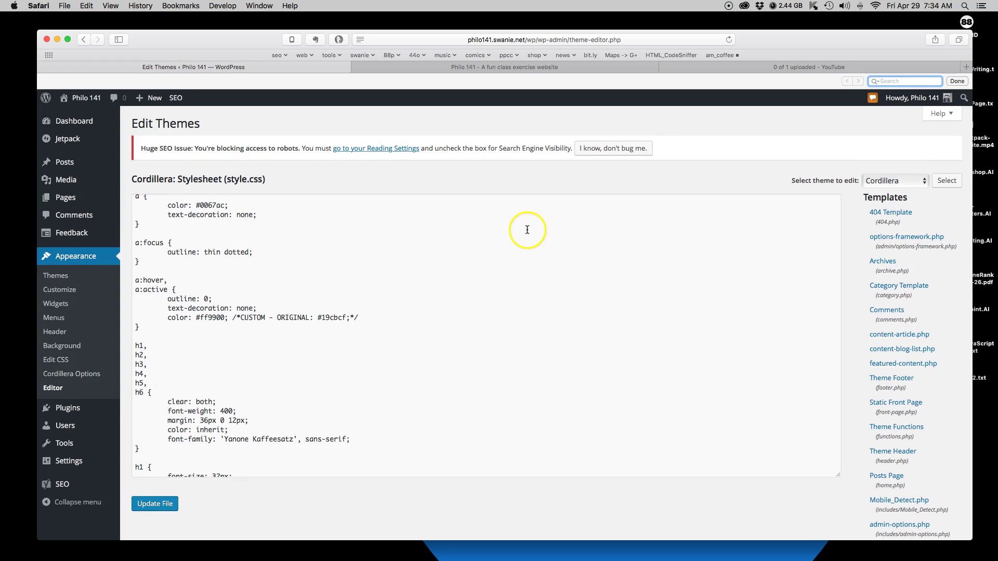
click(896, 81)
text(ff9900)
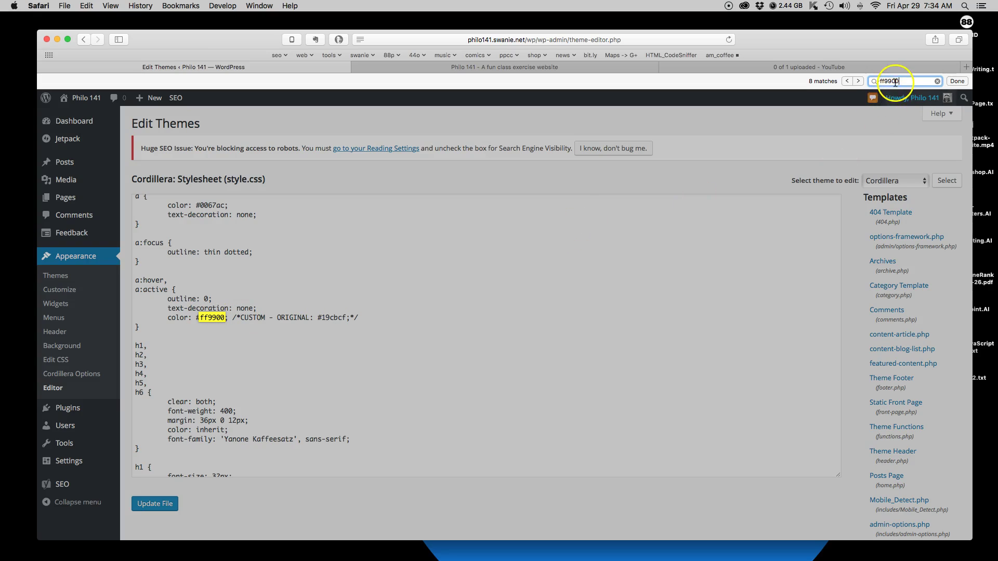
click(225, 321)
drag(224, 320, 203, 318)
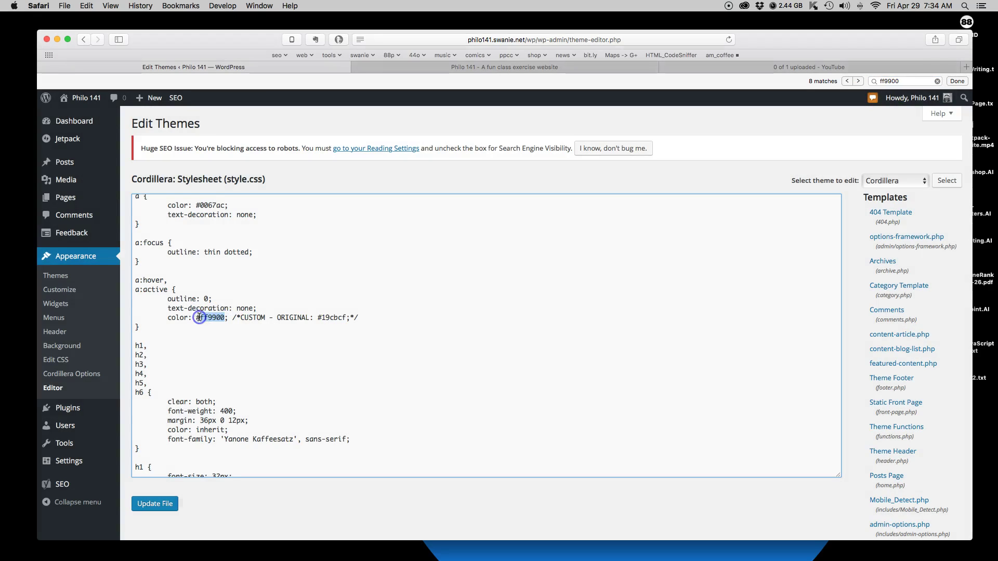
text(0067ac)
click(326, 340)
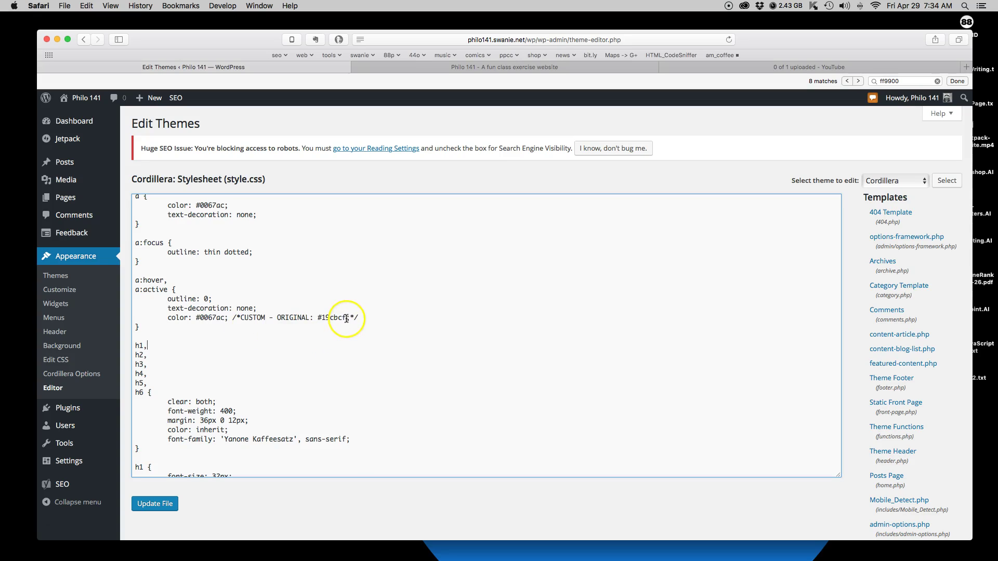
Copy the comment /*CUSTOM - ORIGINAL: #19cbcf;*/ from the a:hover, a:active rule to after the color declaration in the a rule.
drag(346, 317, 326, 319)
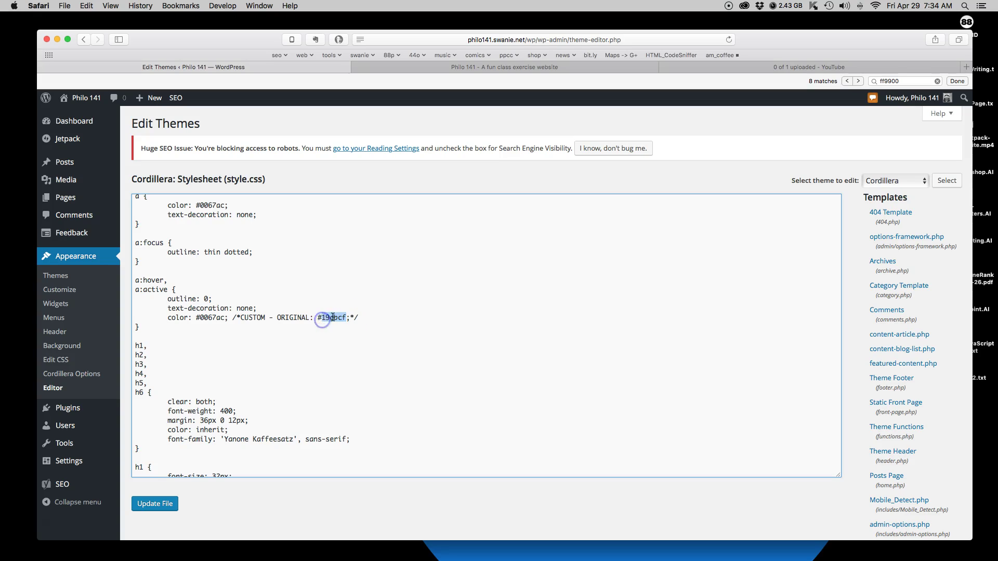
click(327, 318)
drag(338, 318, 228, 318)
key(super+c)
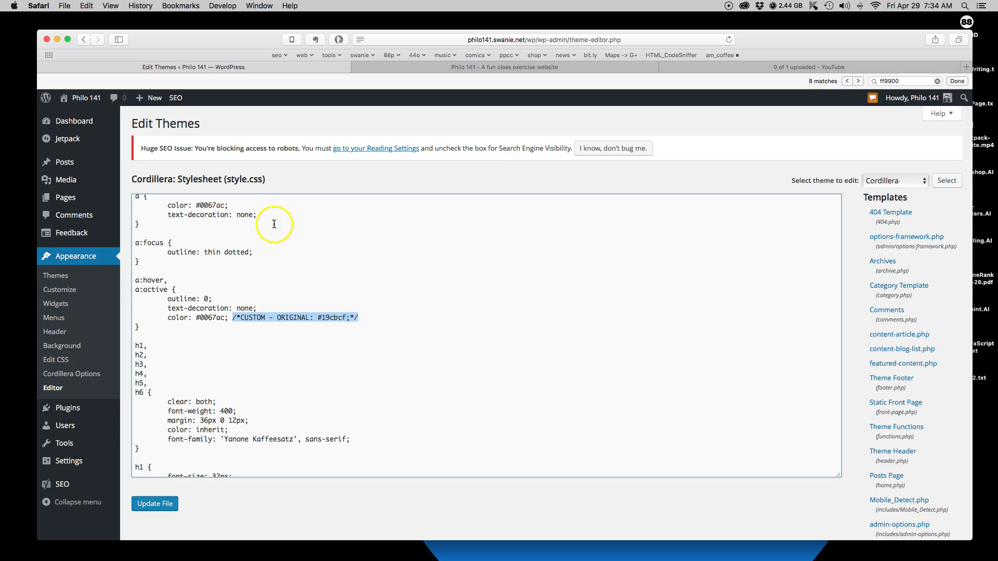
click(254, 204)
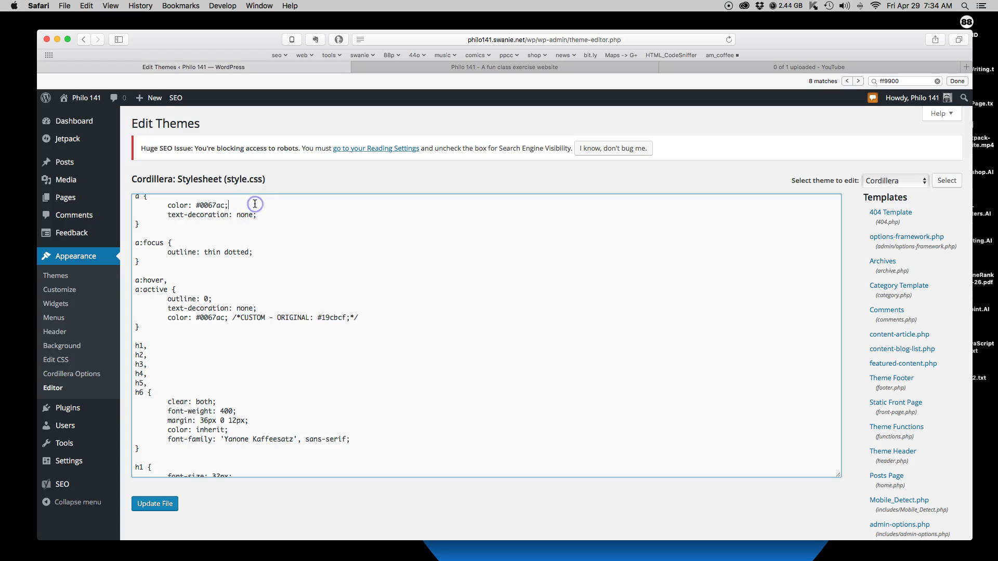
key(super+v)
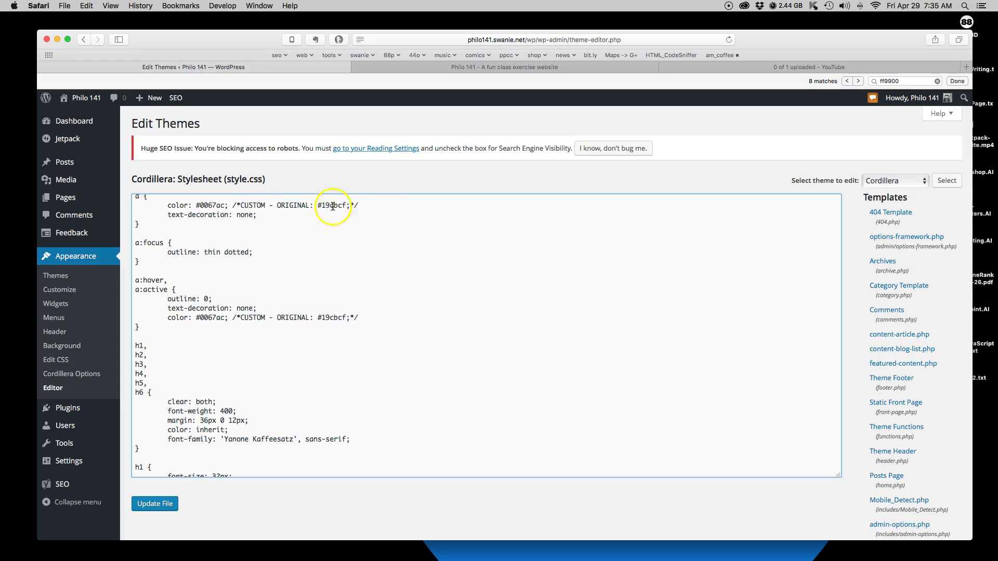
Review the commented color lines in the link rules and the heading rules below them.
scroll(241, 219, up, 2)
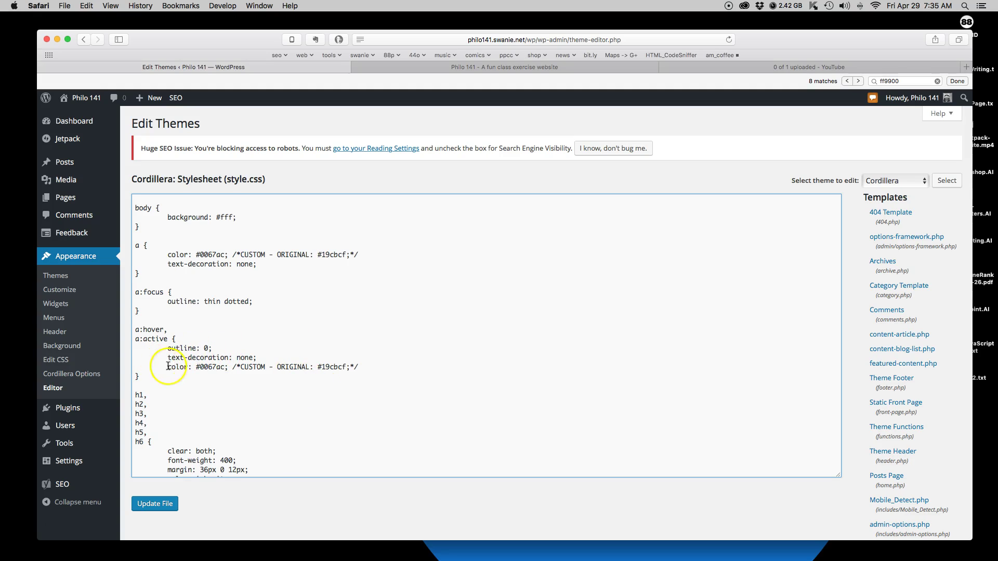
drag(167, 367, 372, 367)
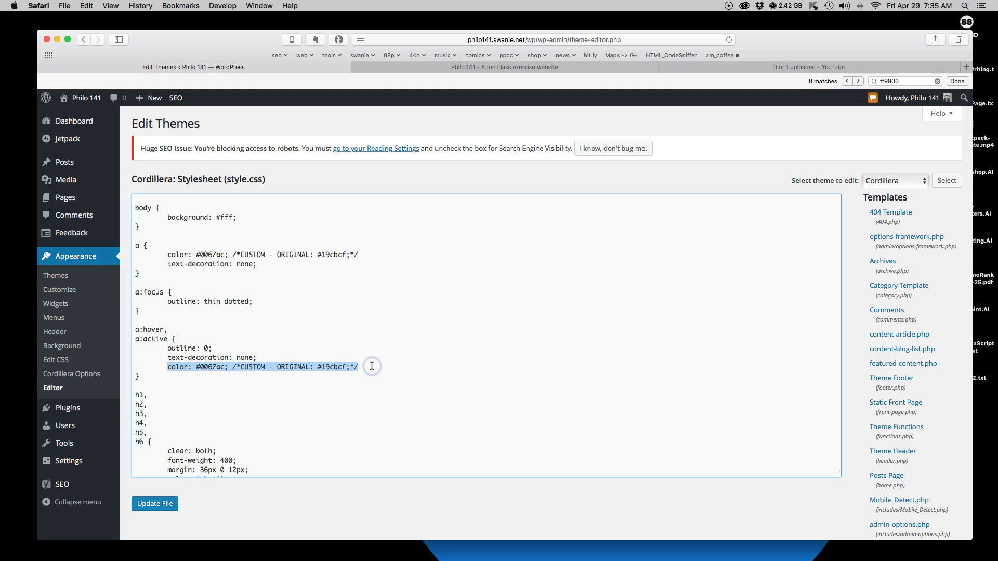
scroll(419, 376, down, 3)
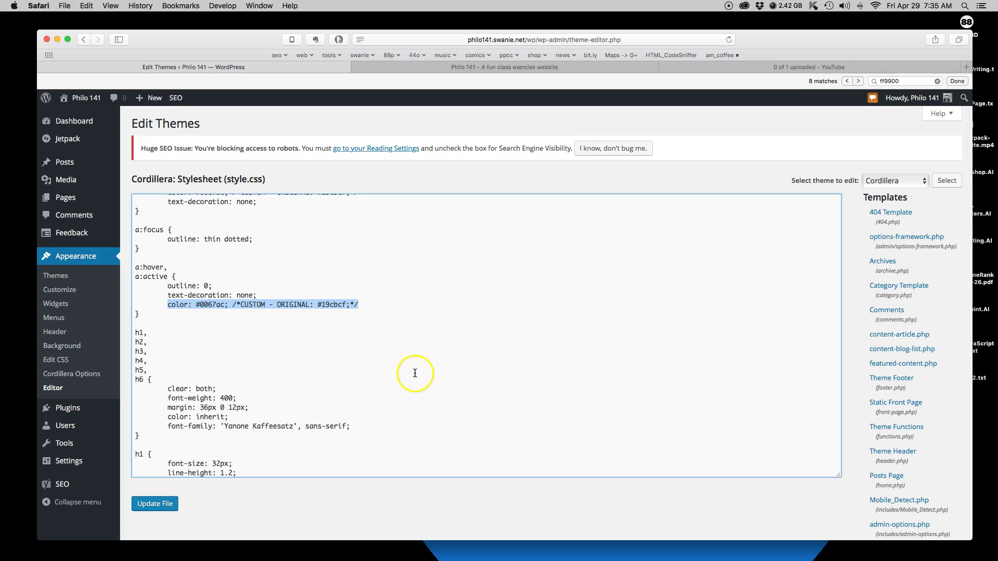
scroll(419, 370, down, 3)
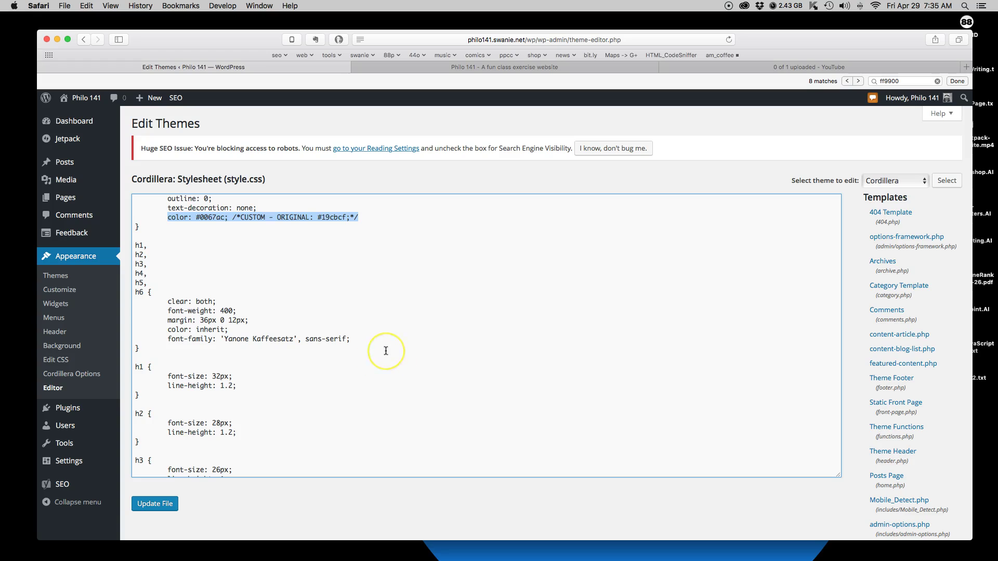
scroll(377, 356, up, 3)
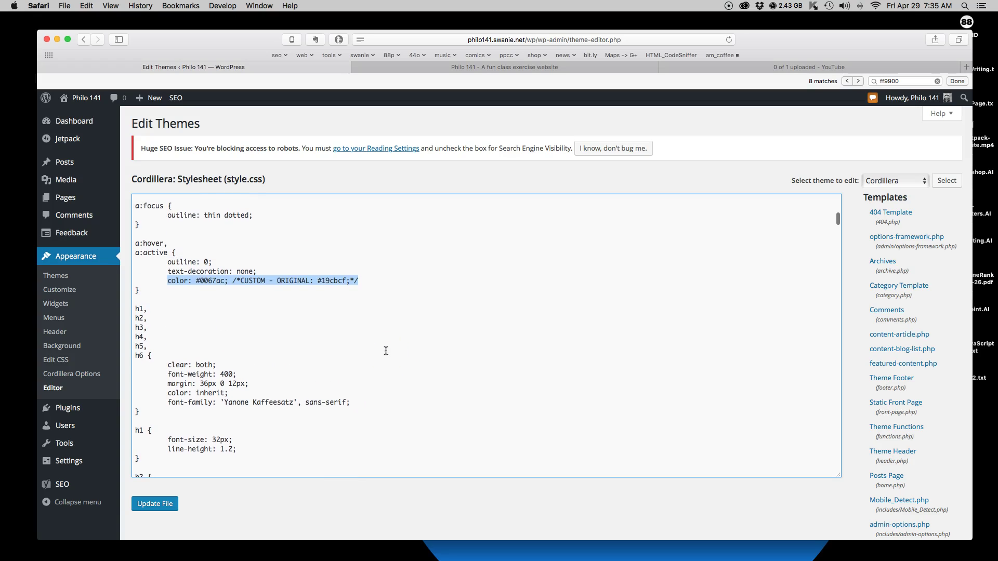
click(168, 281)
triple_click(227, 248)
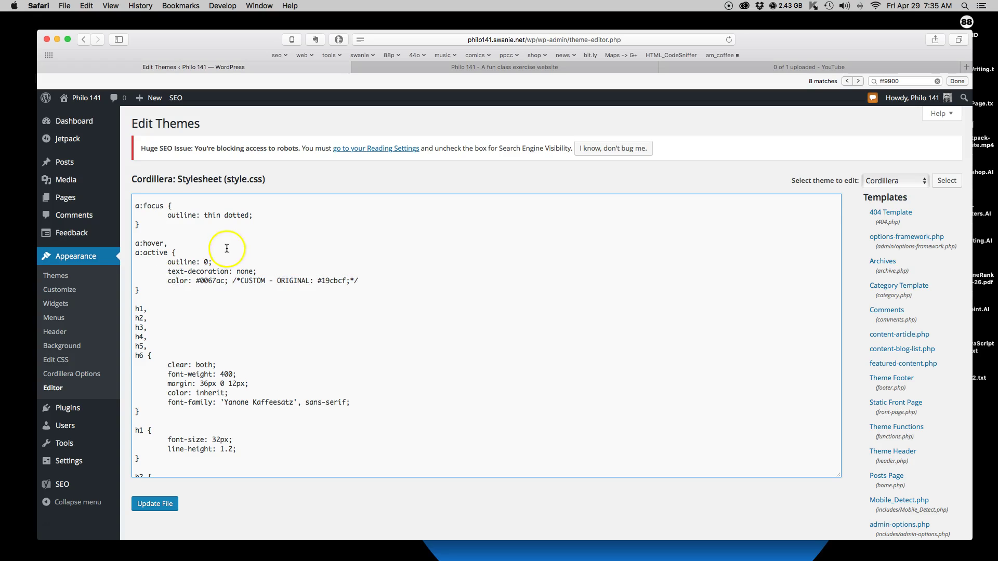
Copy the entire style.css code and paste it into a new TextEdit document as a backup.
key(super+a)
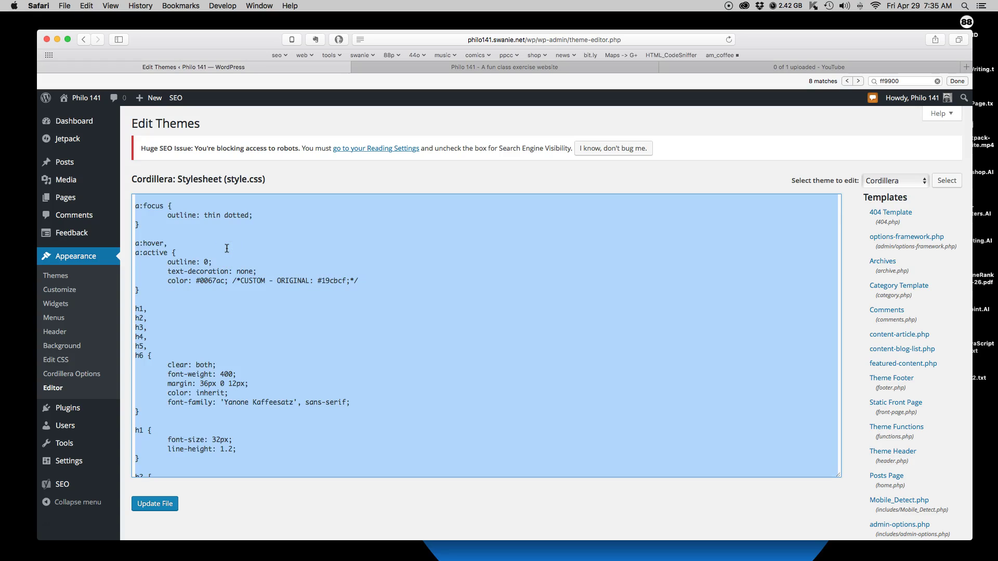
click(476, 550)
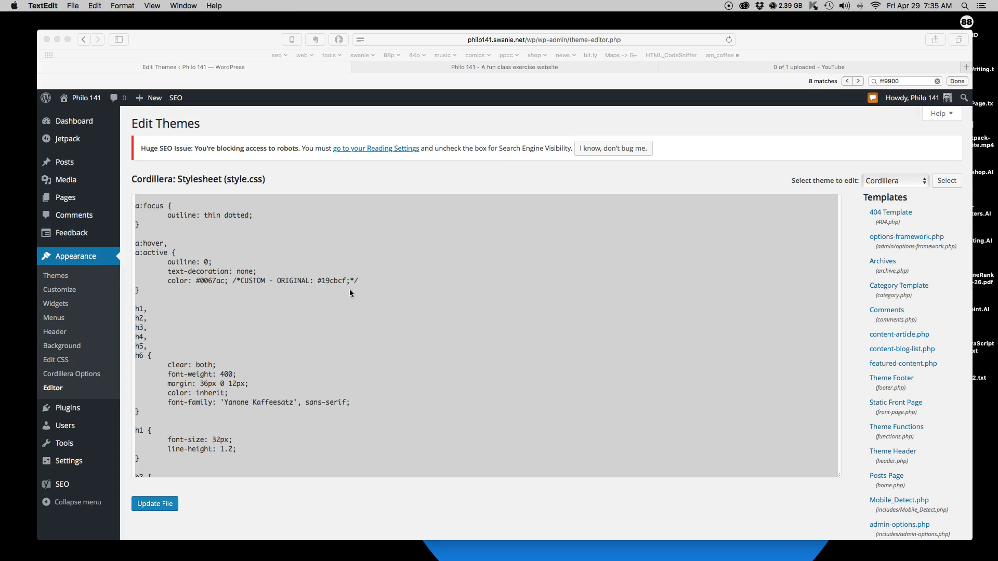
click(353, 301)
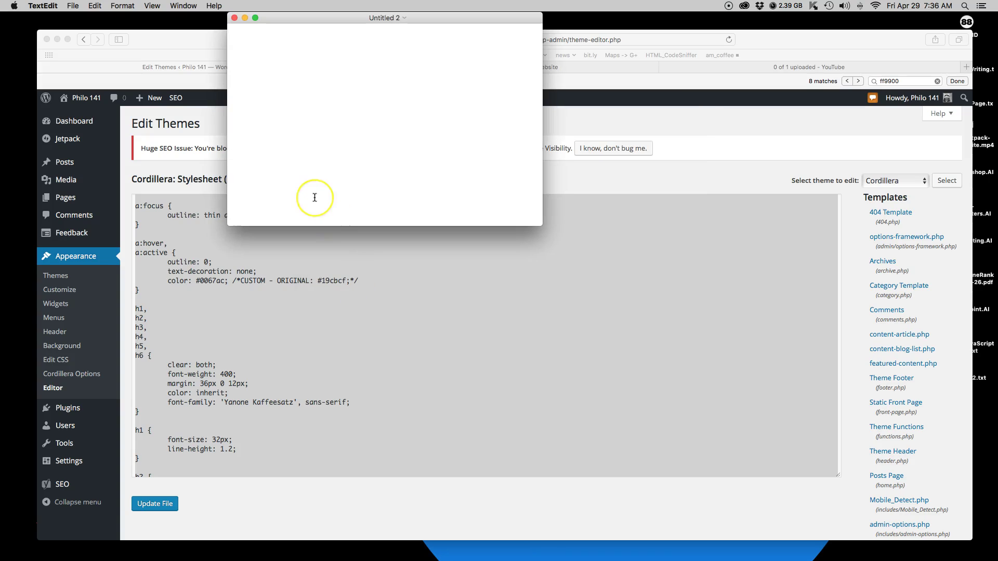
key(super+v)
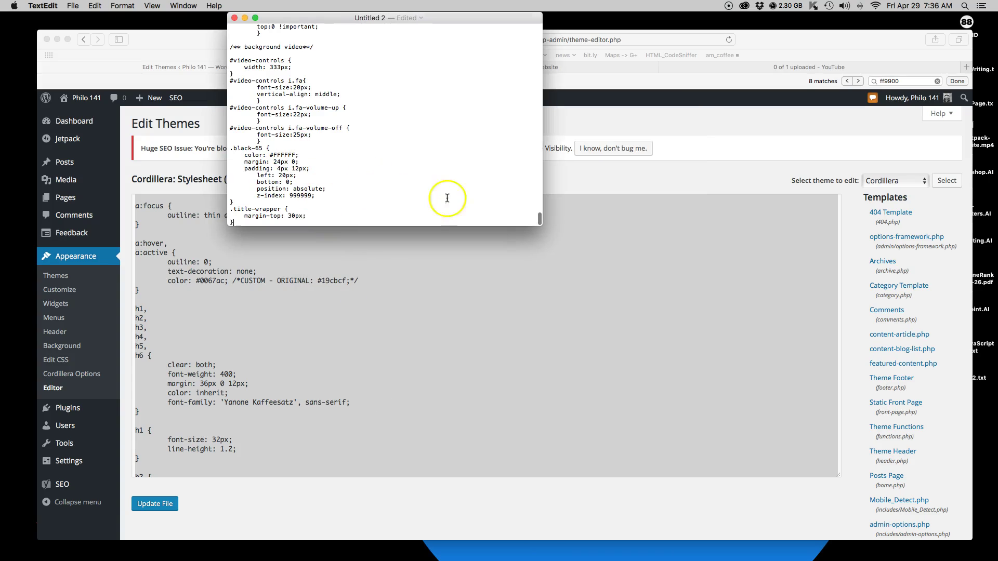
Return to the WordPress admin in Safari and open the page of installed themes.
click(416, 326)
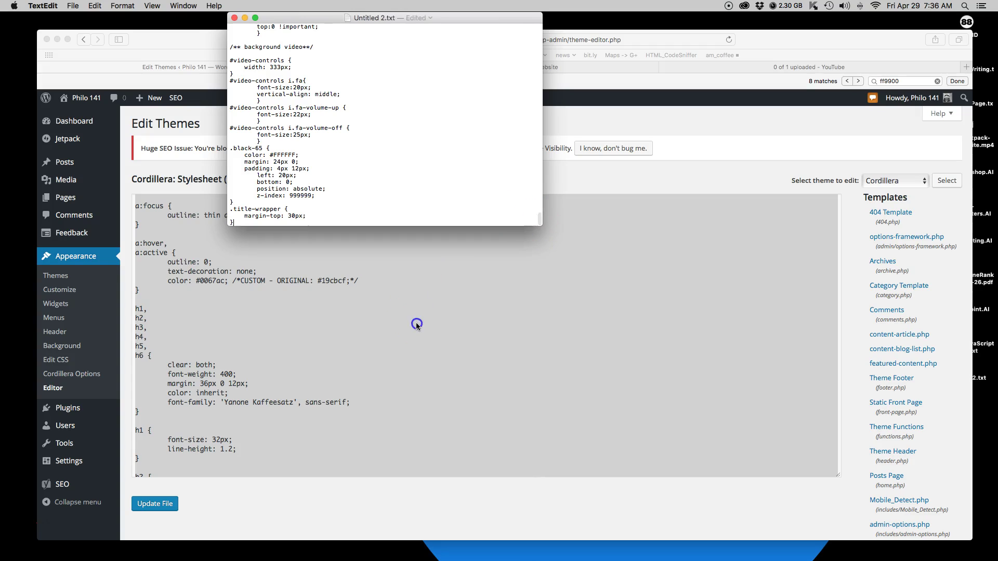
key(super+a)
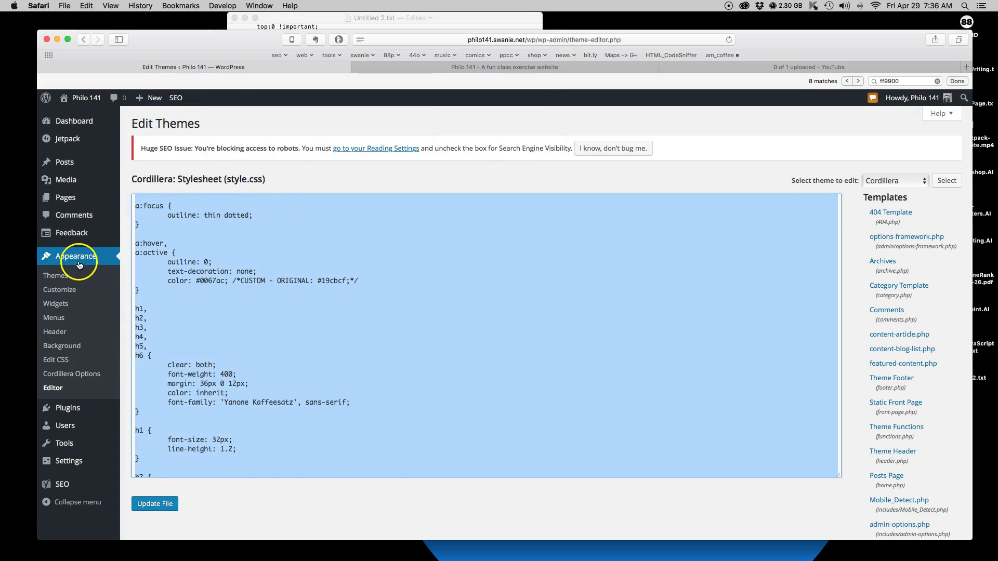
click(67, 277)
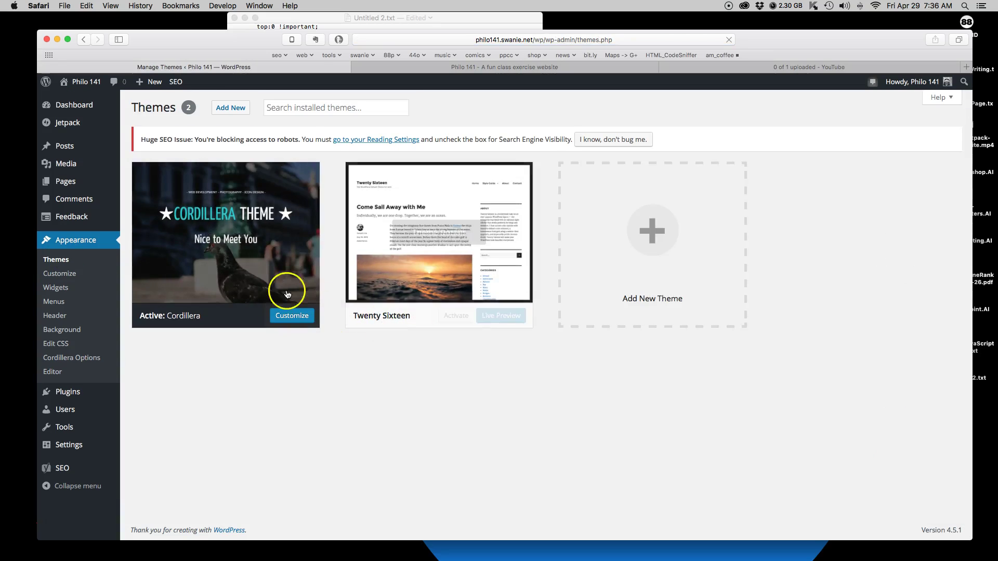
View the Cordillera theme's details, highlight its version number, and close the details.
click(218, 237)
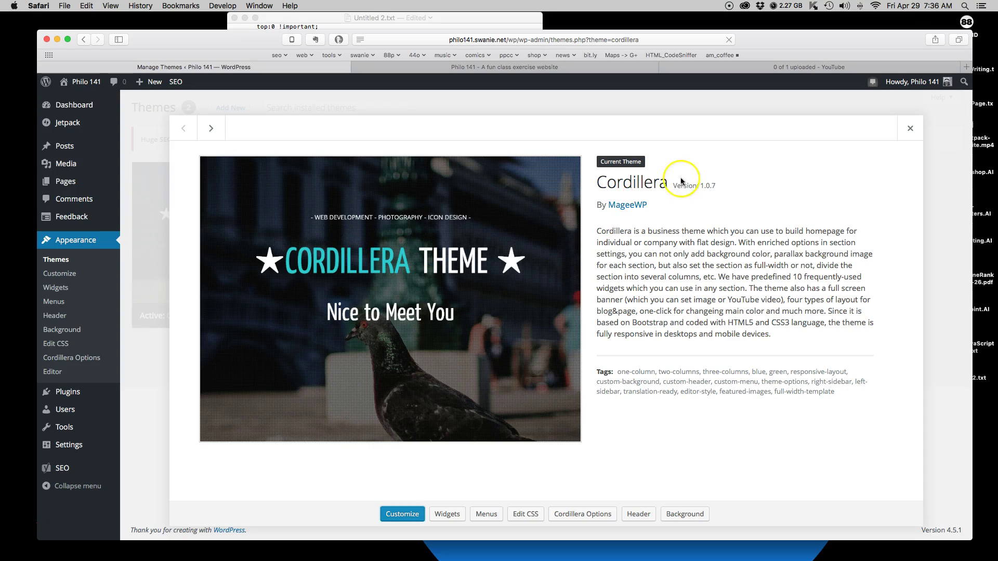
drag(673, 185, 701, 185)
click(718, 186)
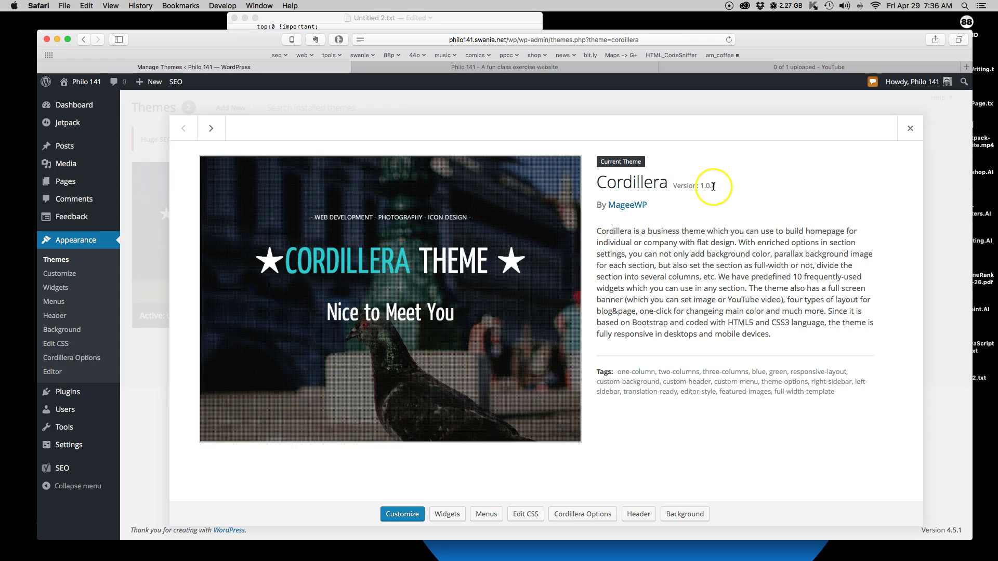
click(910, 128)
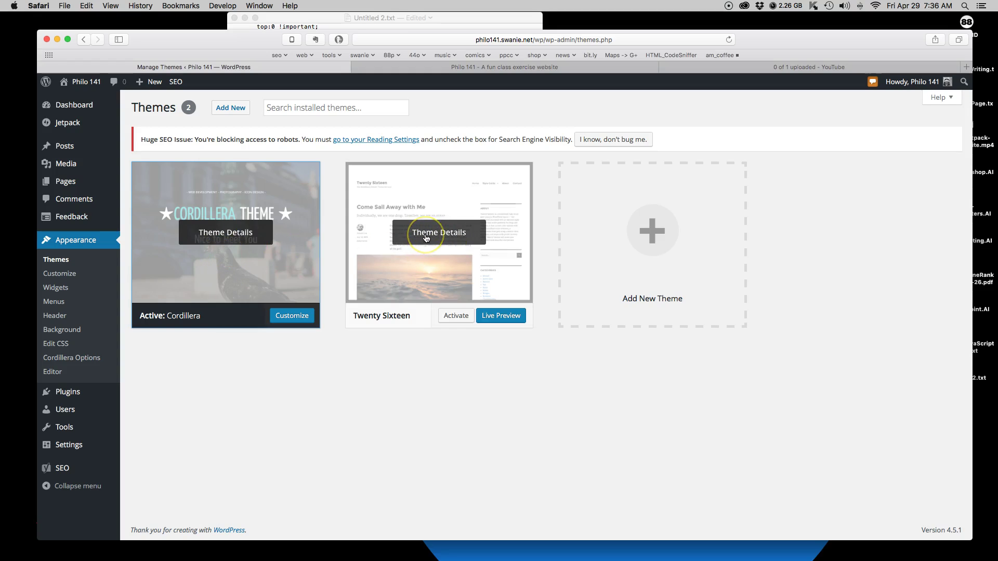
Activate the Twenty Sixteen theme and inspect the inactive Cordillera theme's details, including its delete option.
click(426, 235)
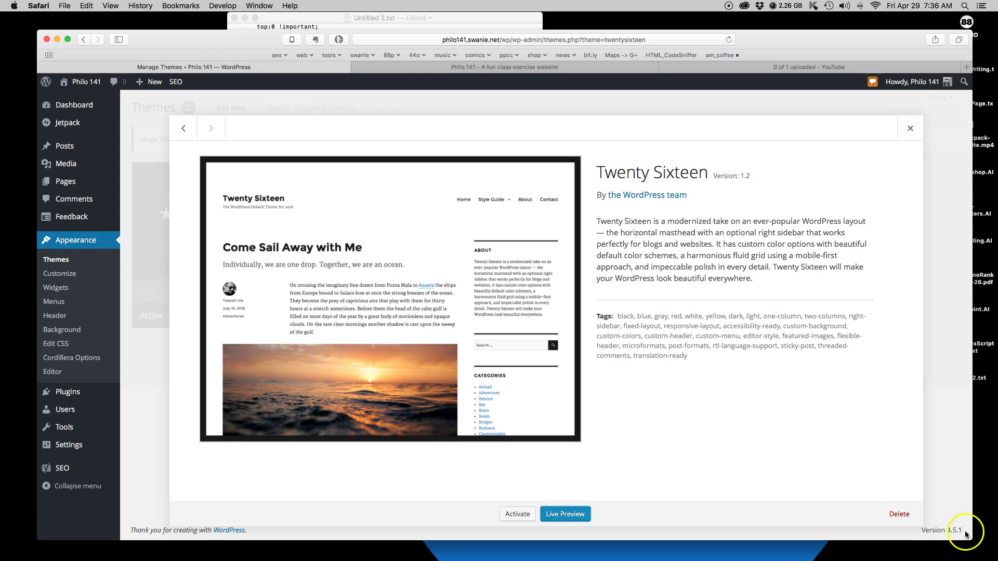
click(517, 514)
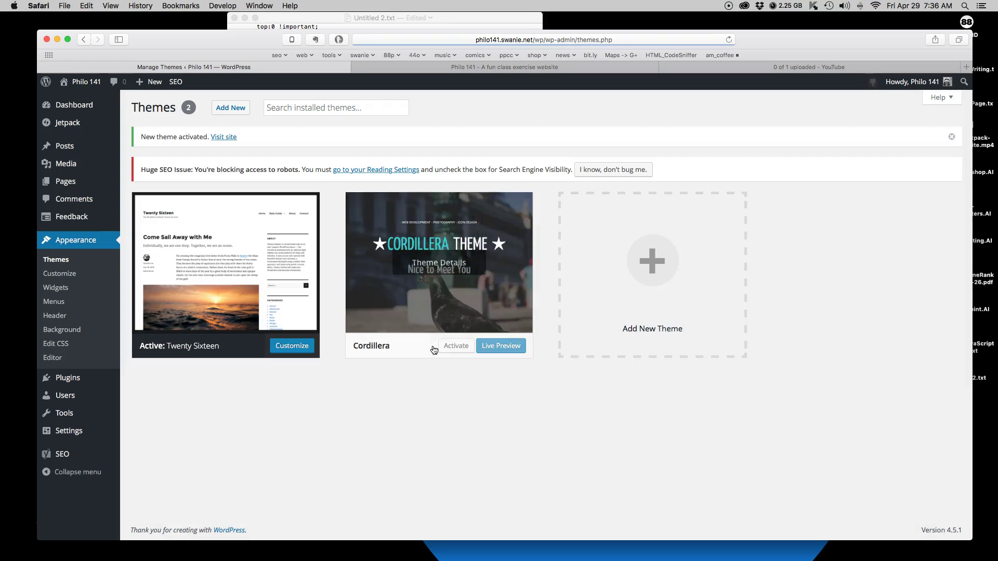
click(436, 286)
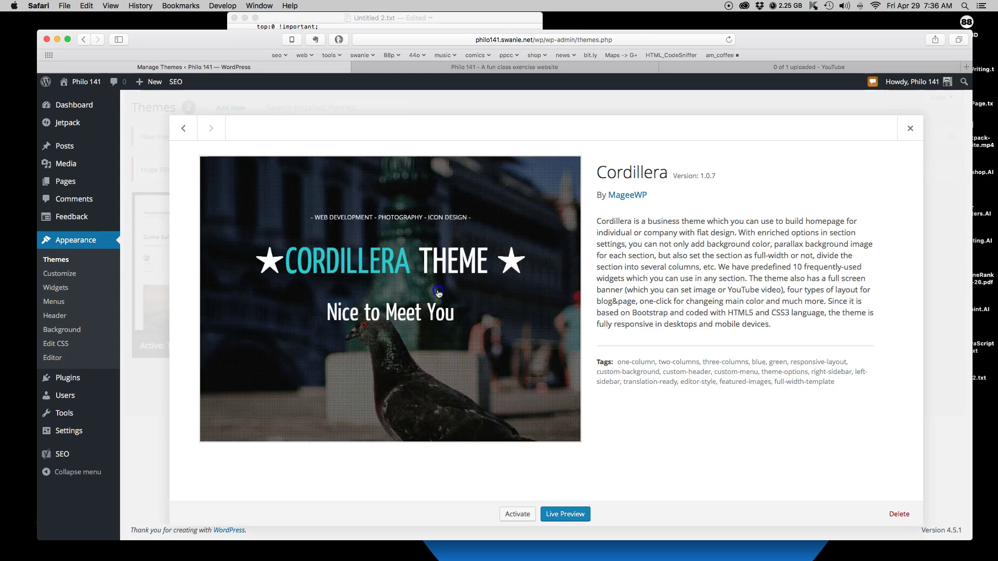
click(899, 514)
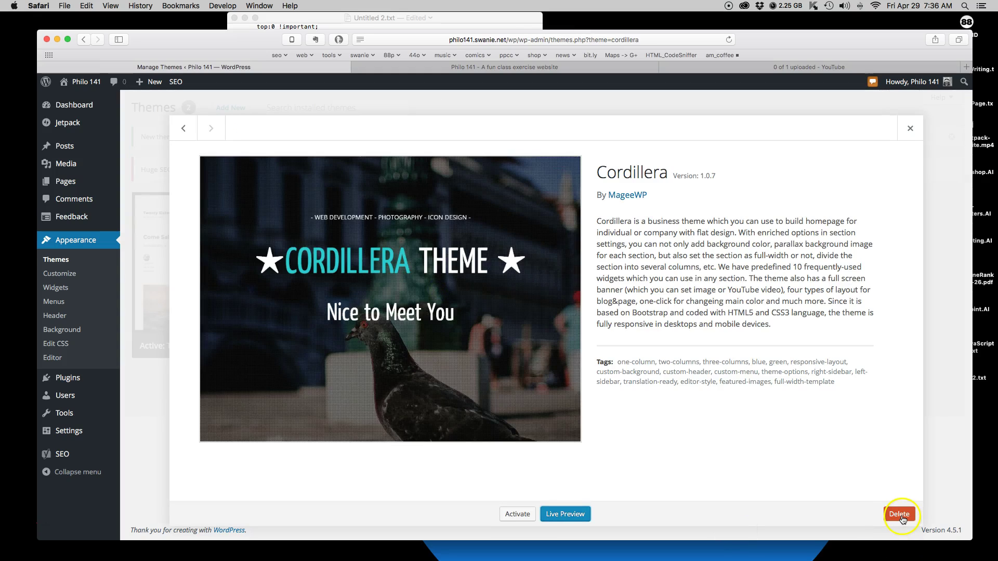
click(909, 135)
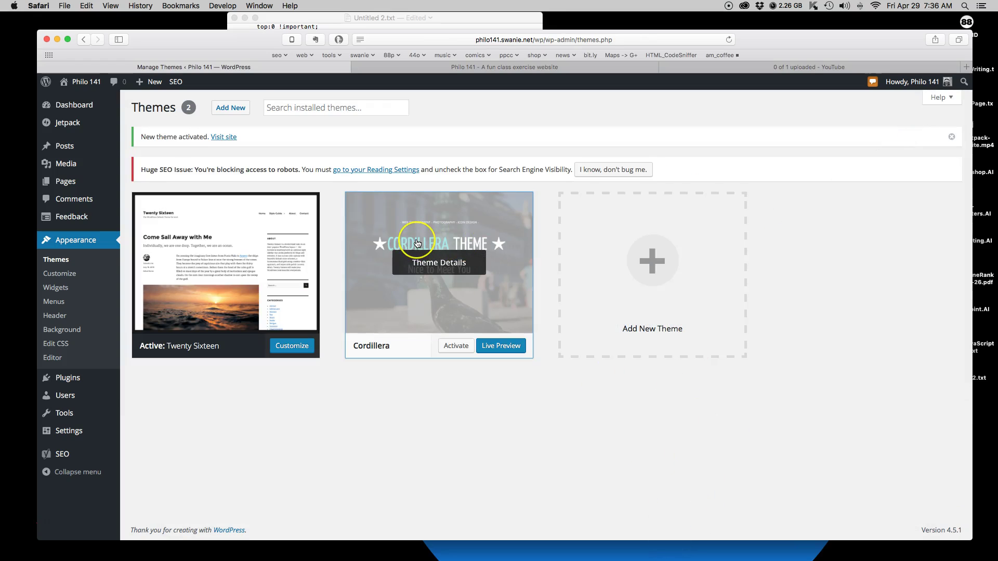
Reactivate the Cordillera theme from its theme details.
click(470, 309)
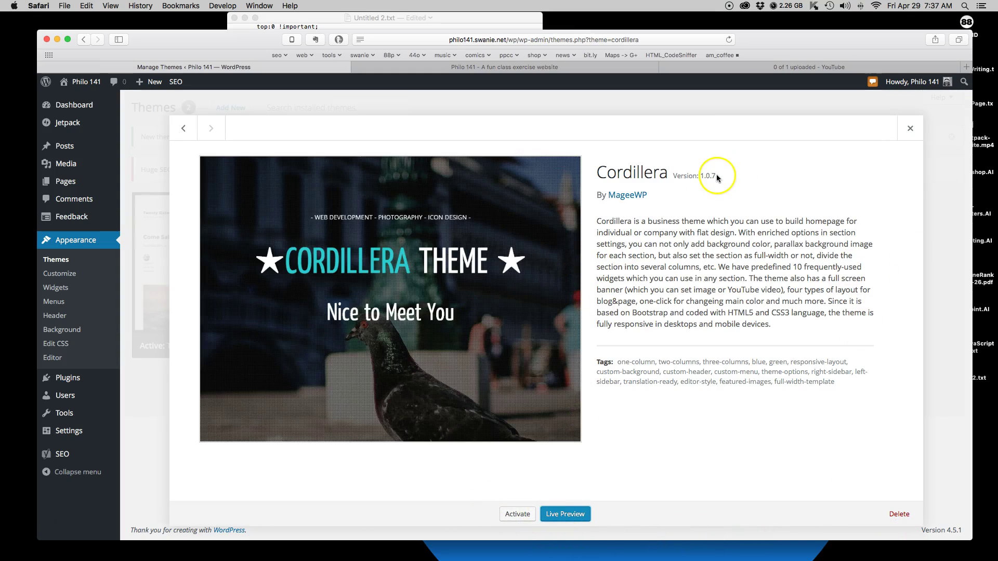
click(517, 514)
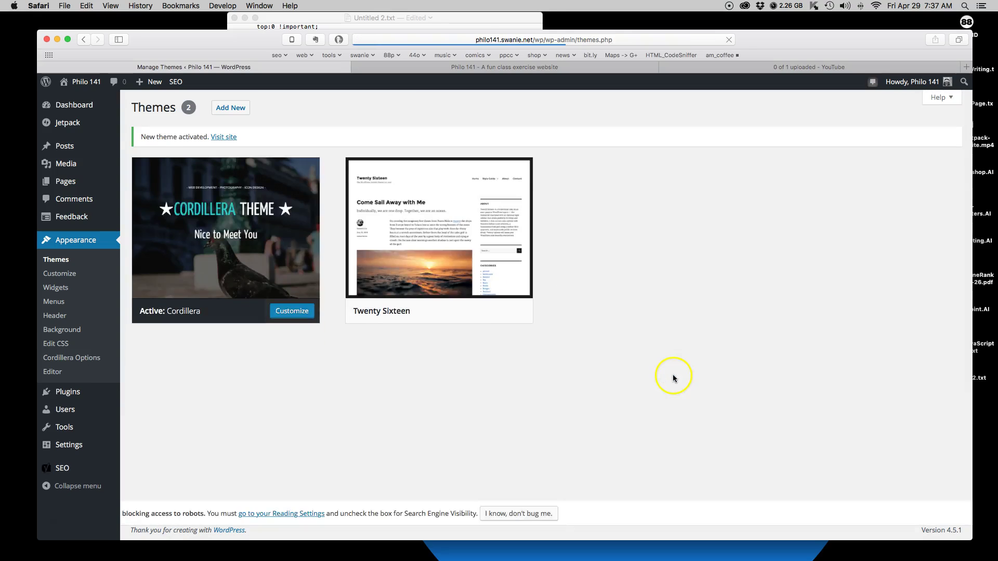
Open the Cordillera stylesheet in the theme editor and highlight the link rules from a through a:hover, a:active.
click(55, 372)
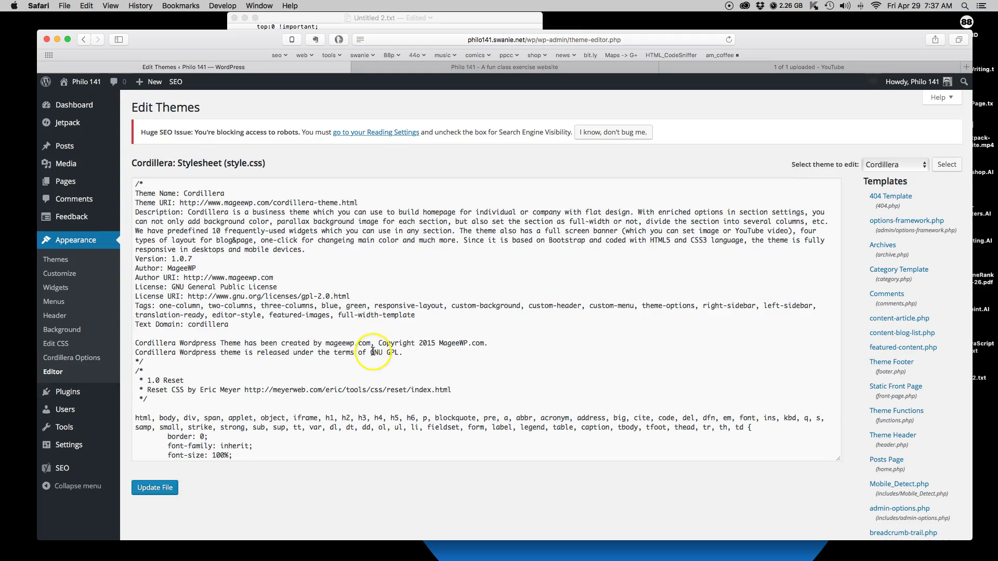
scroll(341, 343, down, 5)
scroll(341, 343, down, 10)
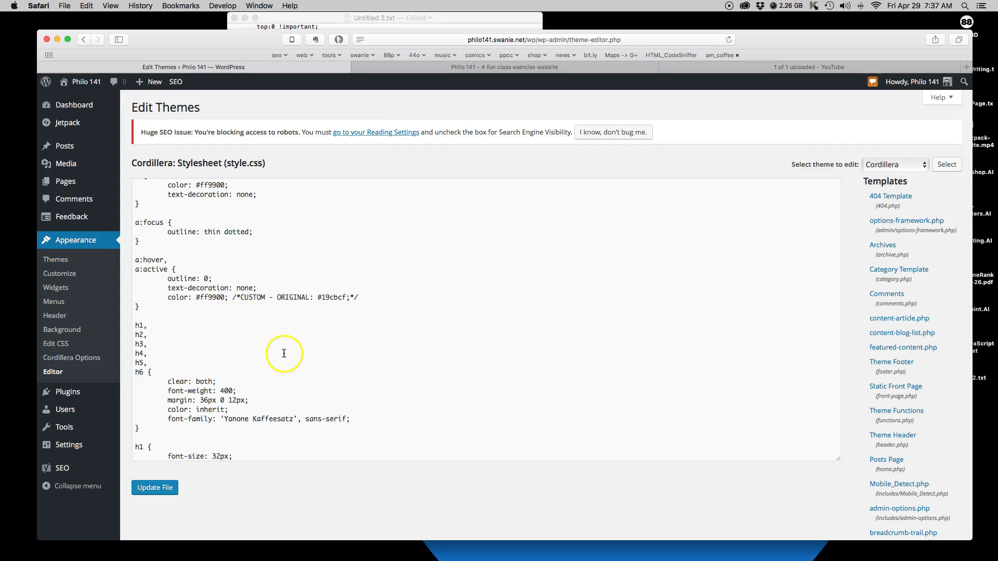
scroll(244, 338, down, 1)
drag(148, 292, 126, 244)
scroll(196, 249, up, 5)
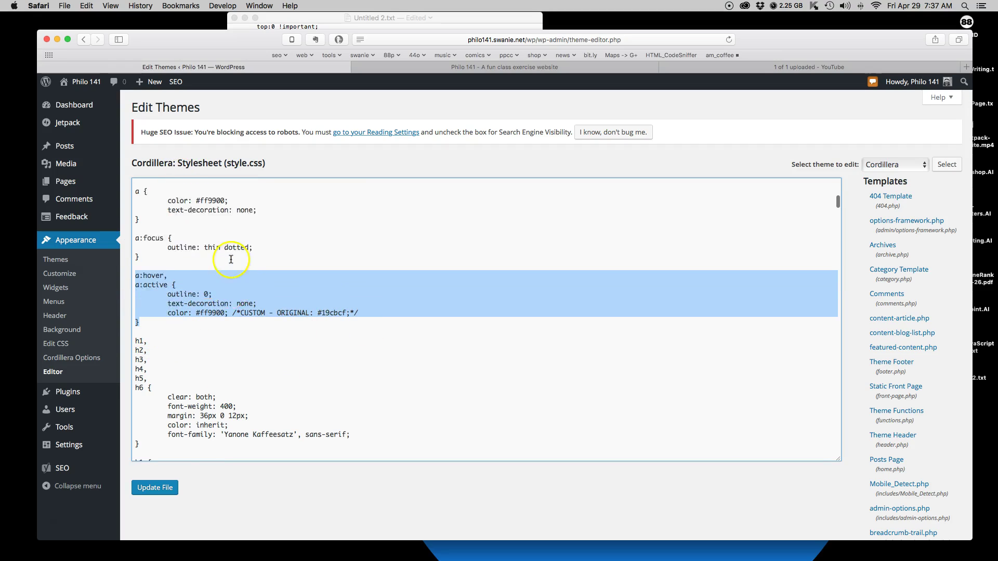
drag(134, 246, 156, 384)
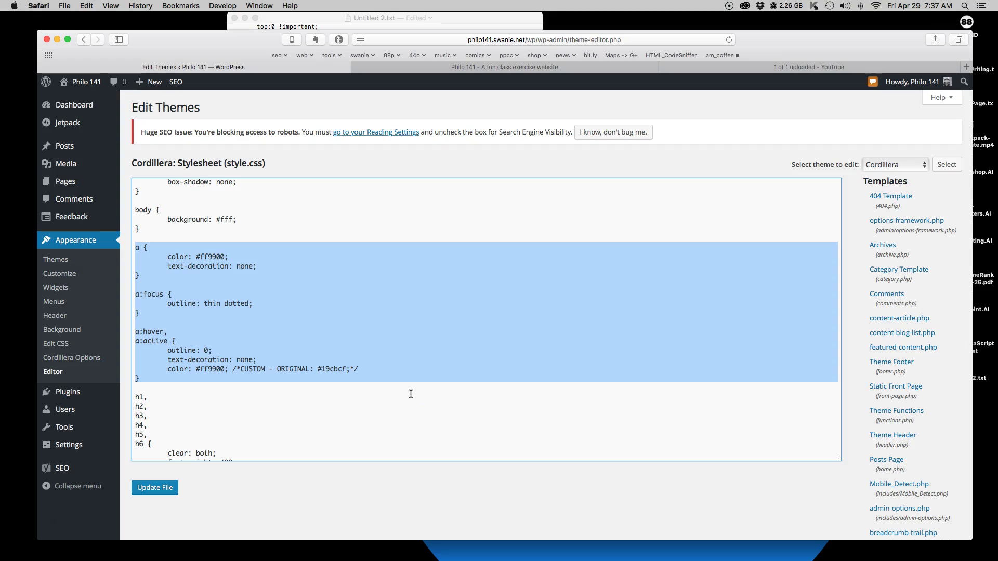
Highlight the comment /*CUSTOM - ORIGINAL: #19cbcf;*/ in the a:active rule and the font name Yanone Kaffeesatz in the h1–h6 rule.
scroll(411, 394, down, 10)
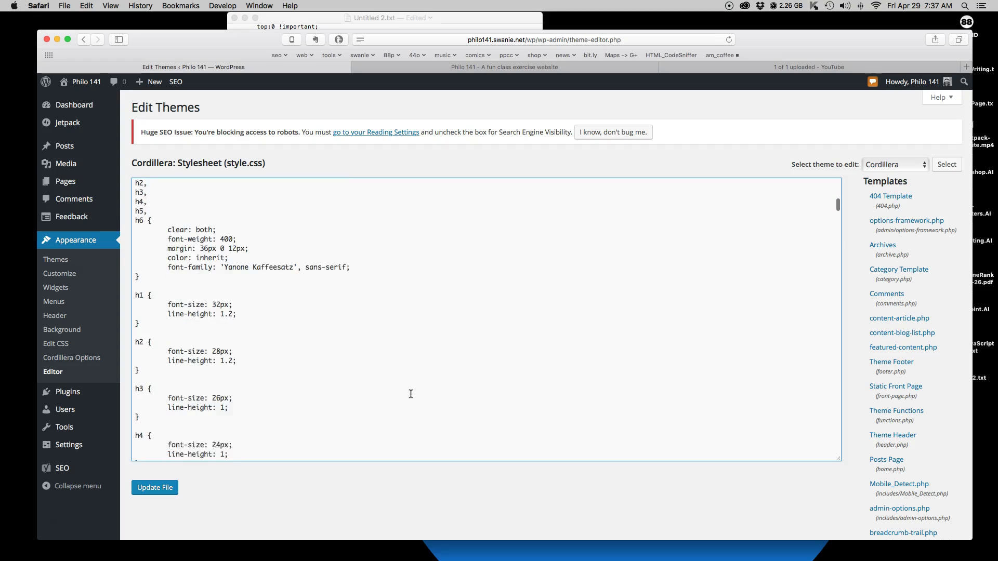
scroll(410, 394, up, 10)
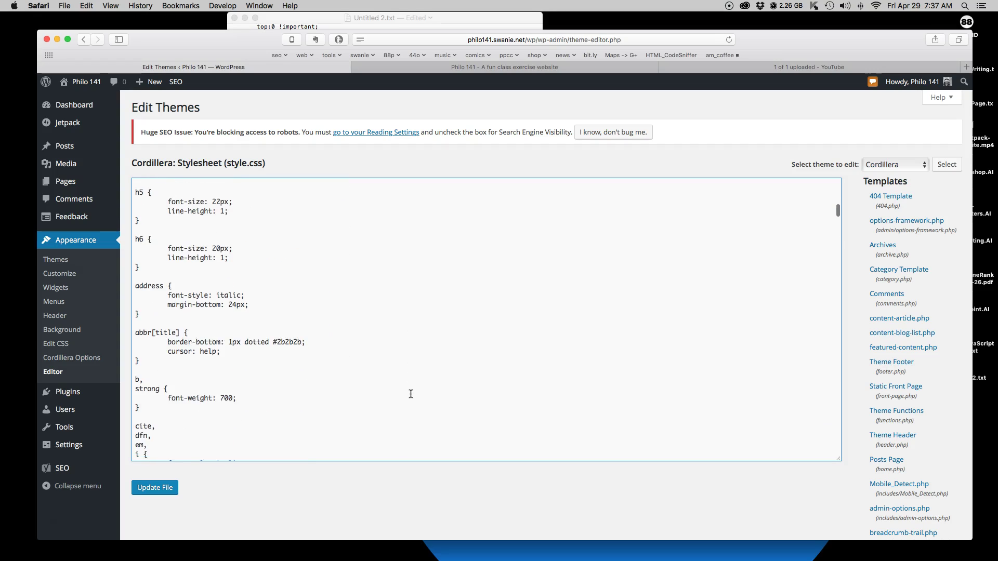
scroll(411, 394, up, 5)
scroll(411, 394, down, 2)
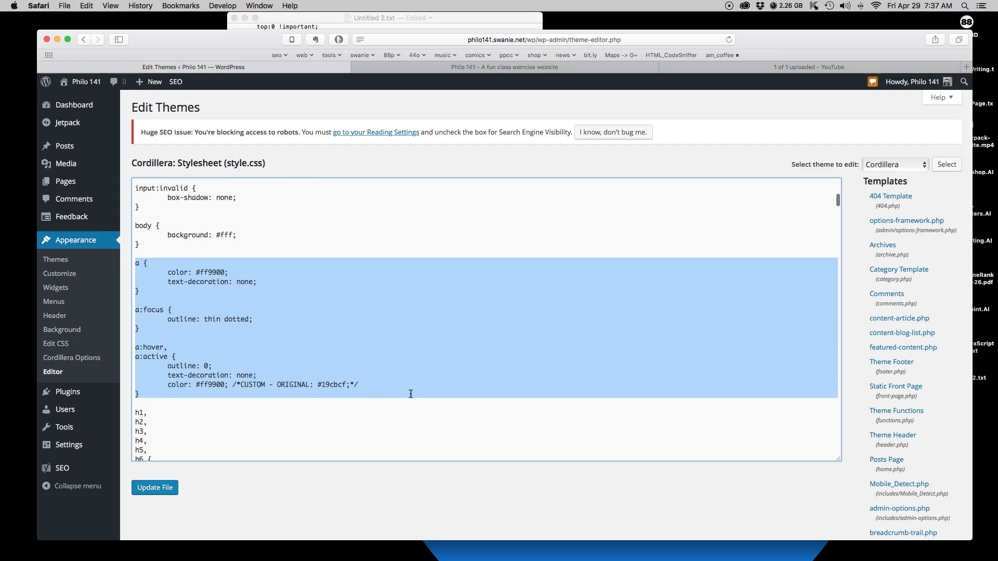
drag(234, 385, 365, 384)
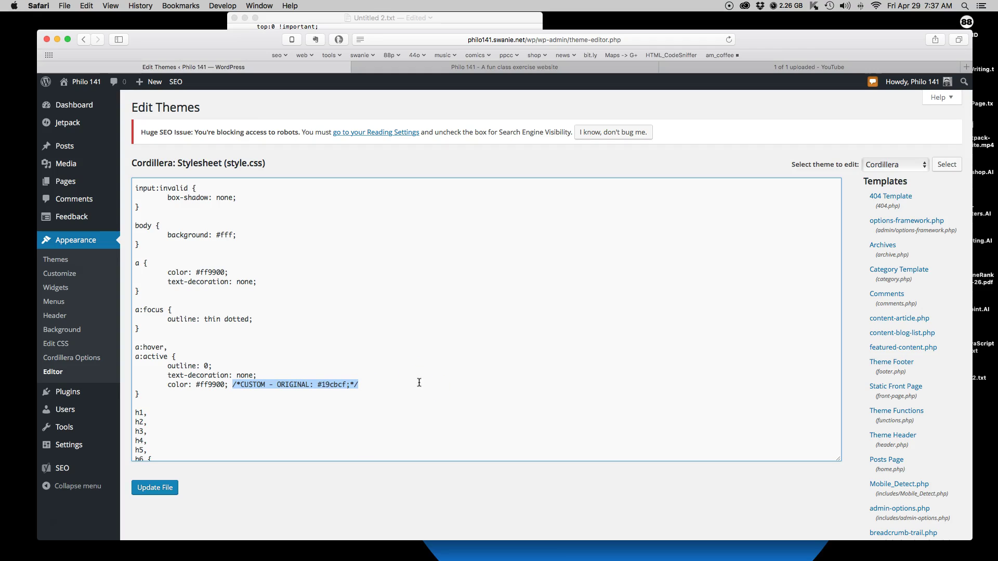
scroll(390, 375, down, 5)
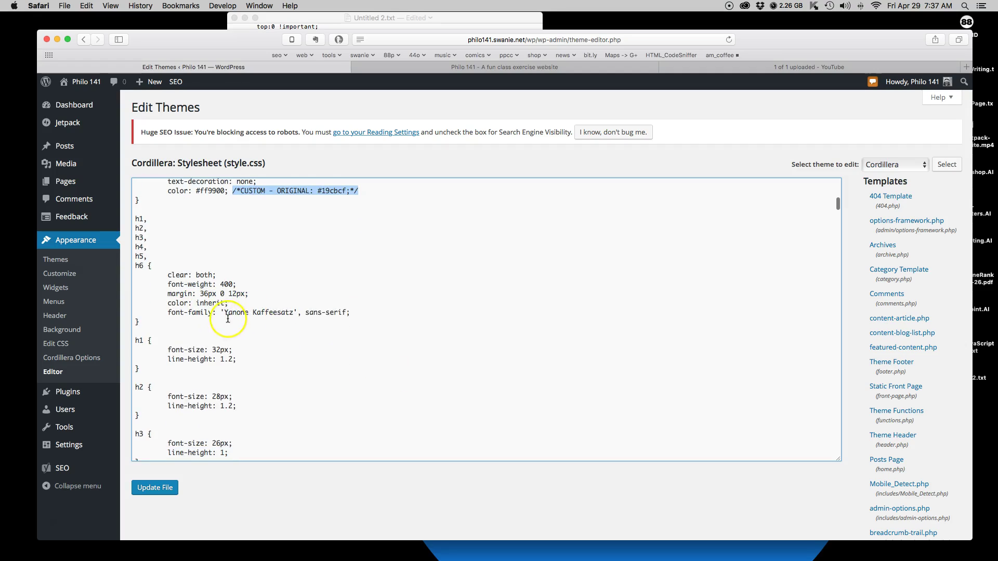
drag(224, 313, 290, 317)
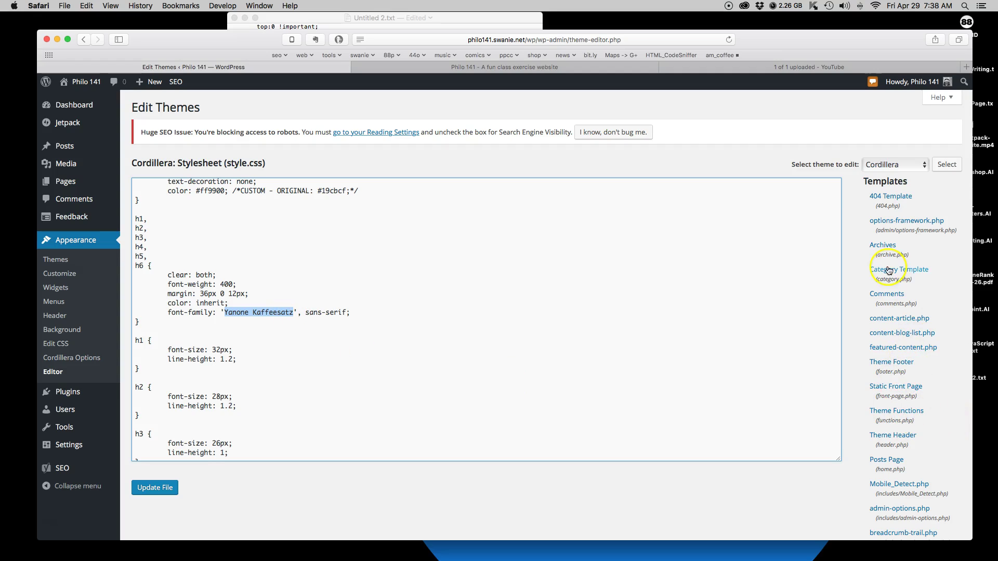
Look through the full list of Cordillera template files for one that might load the heading font.
scroll(917, 405, down, 1)
scroll(917, 405, down, 3)
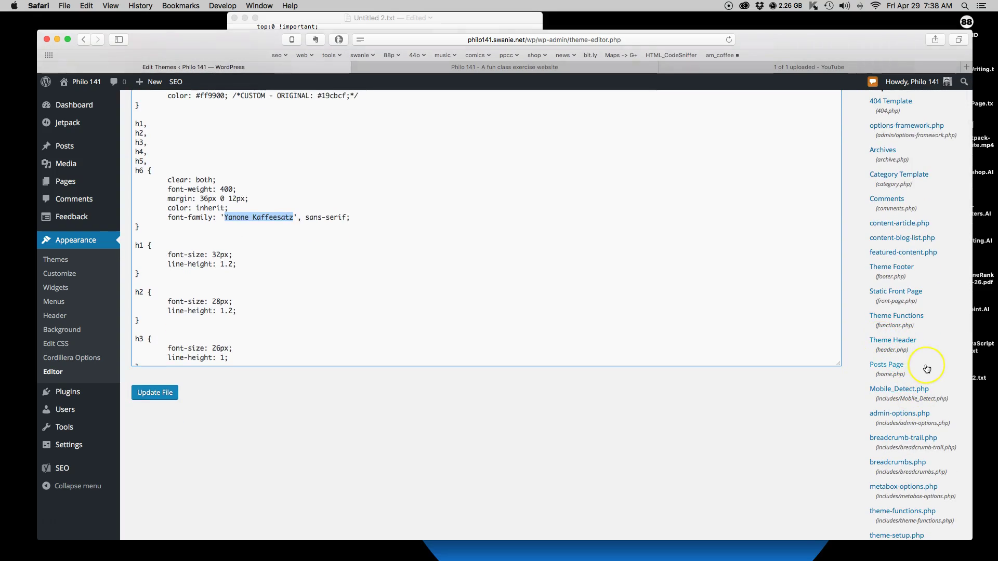
scroll(927, 367, down, 2)
scroll(926, 369, down, 5)
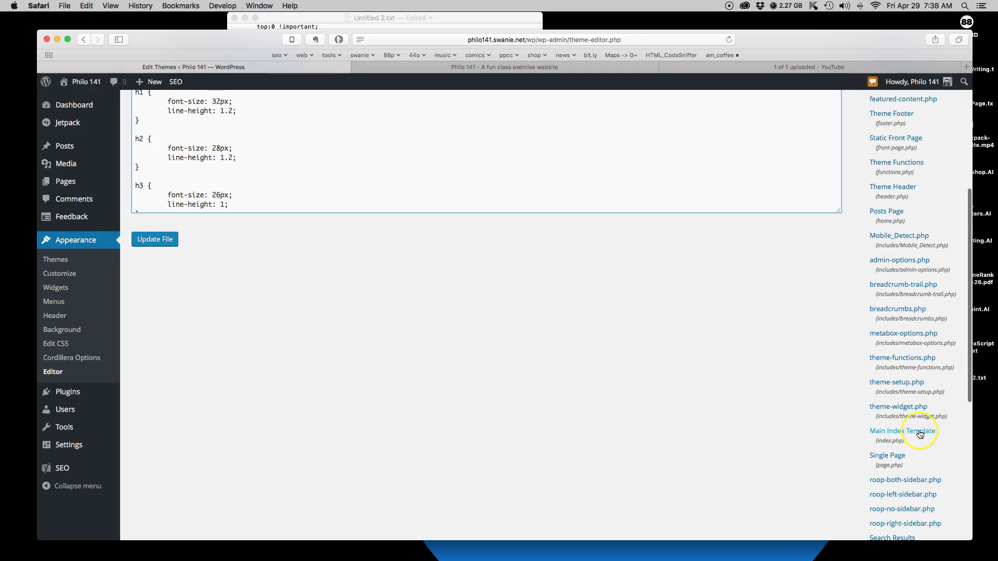
scroll(920, 434, down, 8)
scroll(920, 435, down, 2)
scroll(915, 433, up, 10)
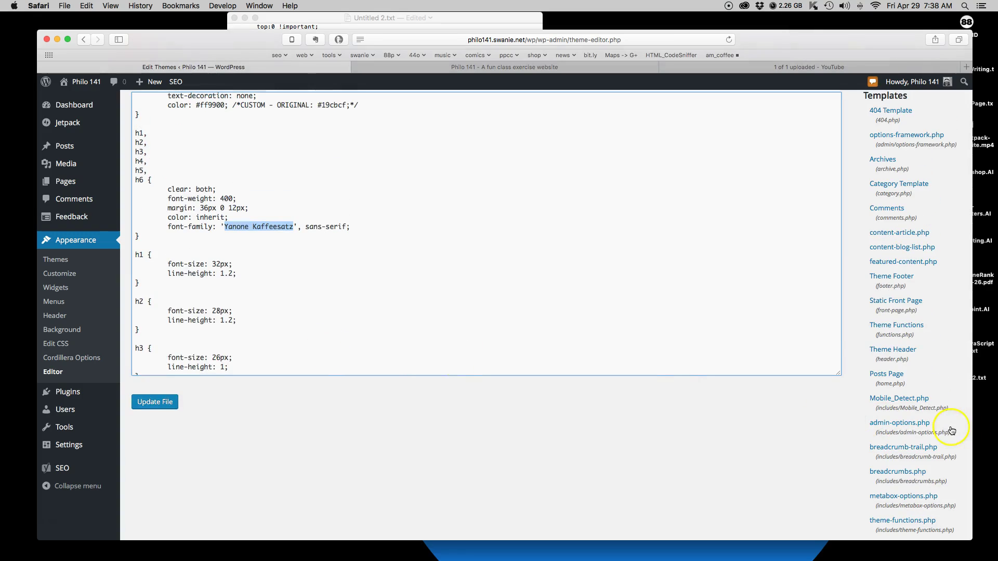
click(928, 329)
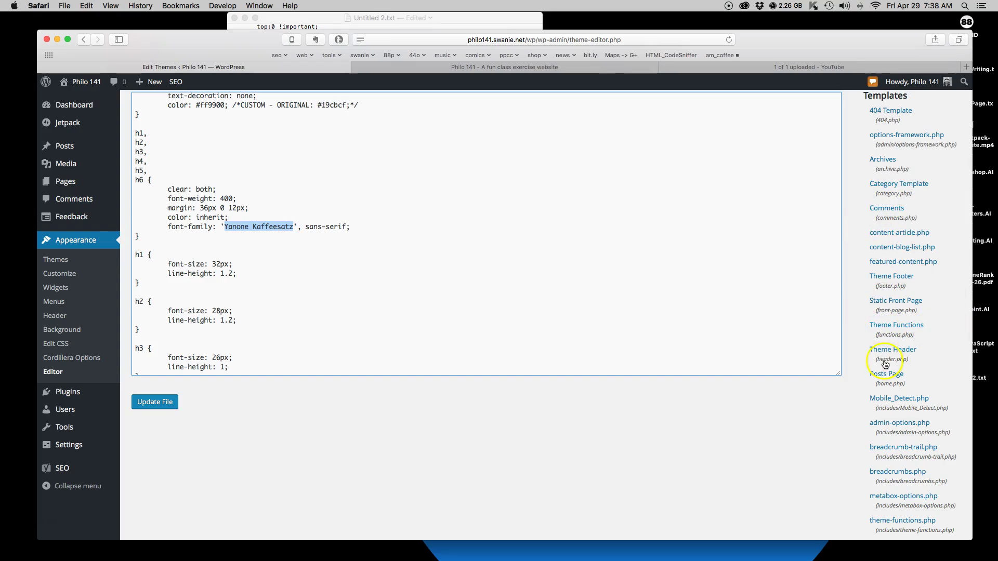
Open the Theme Header file (header.php) and read through its code.
scroll(885, 365, down, 2)
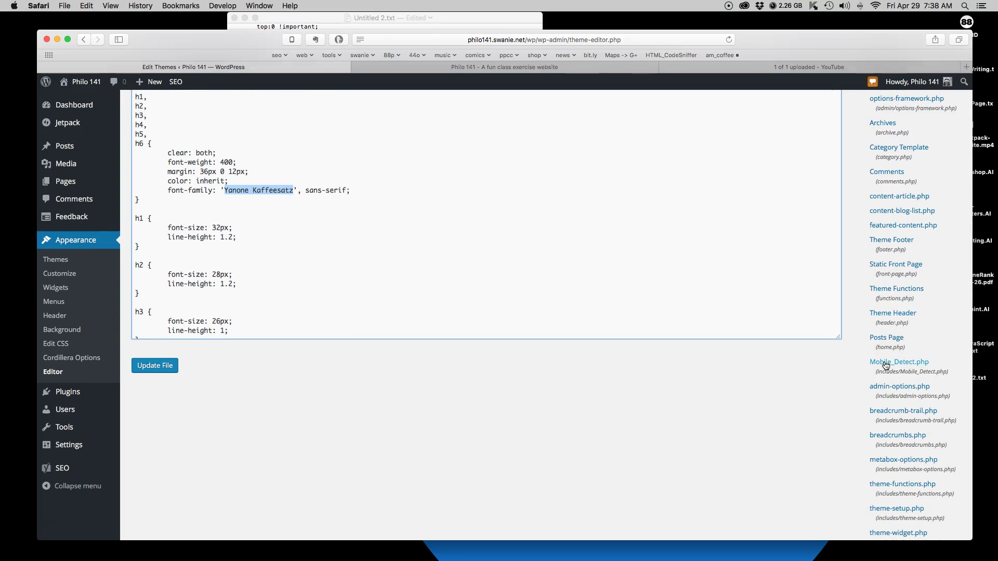
scroll(889, 284, down, 2)
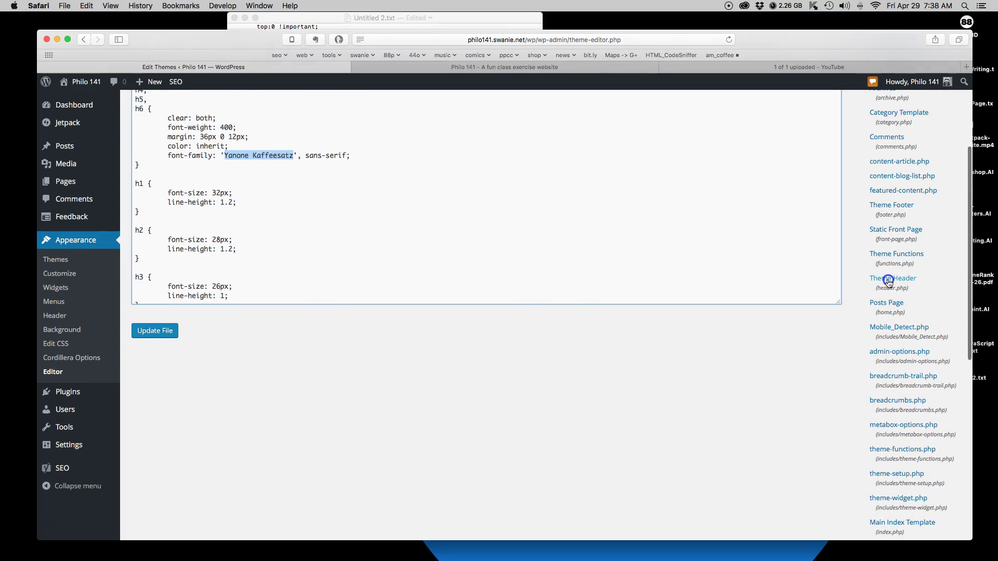
click(888, 280)
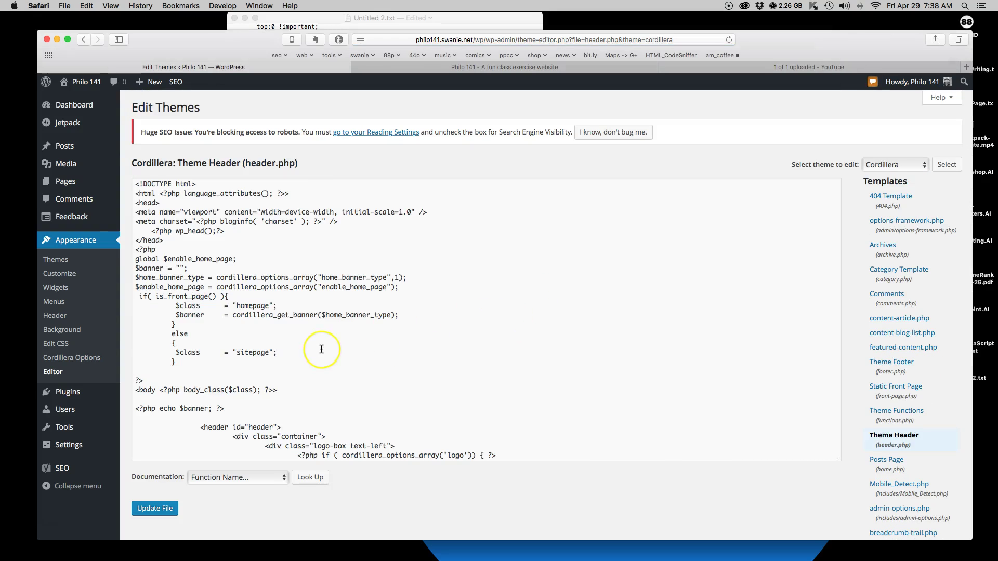
scroll(321, 349, down, 10)
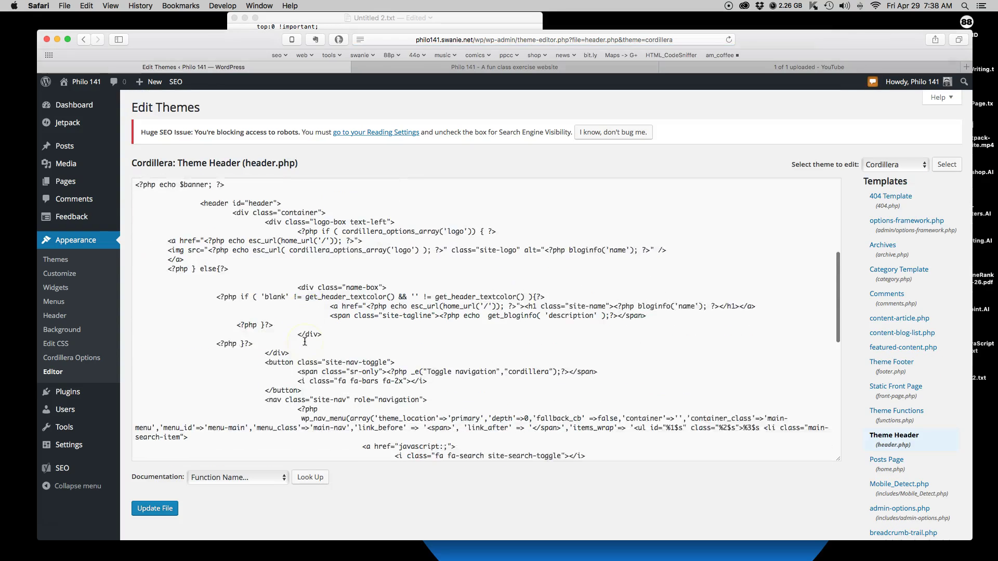
scroll(305, 342, down, 10)
scroll(305, 342, down, 4)
click(422, 366)
scroll(422, 366, up, 20)
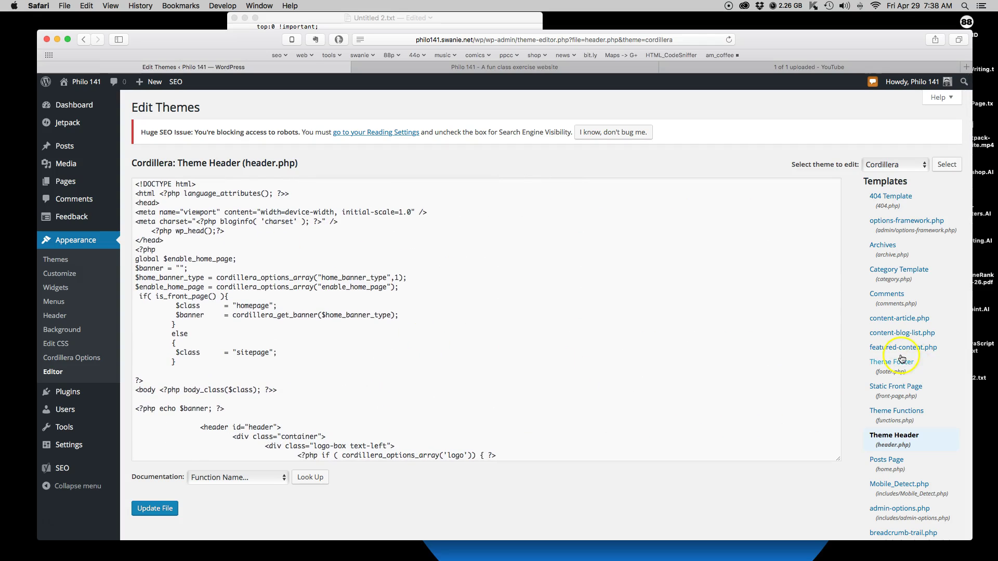
Open includes/theme-functions.php and search the page for "google" while scanning its code.
scroll(926, 374, down, 3)
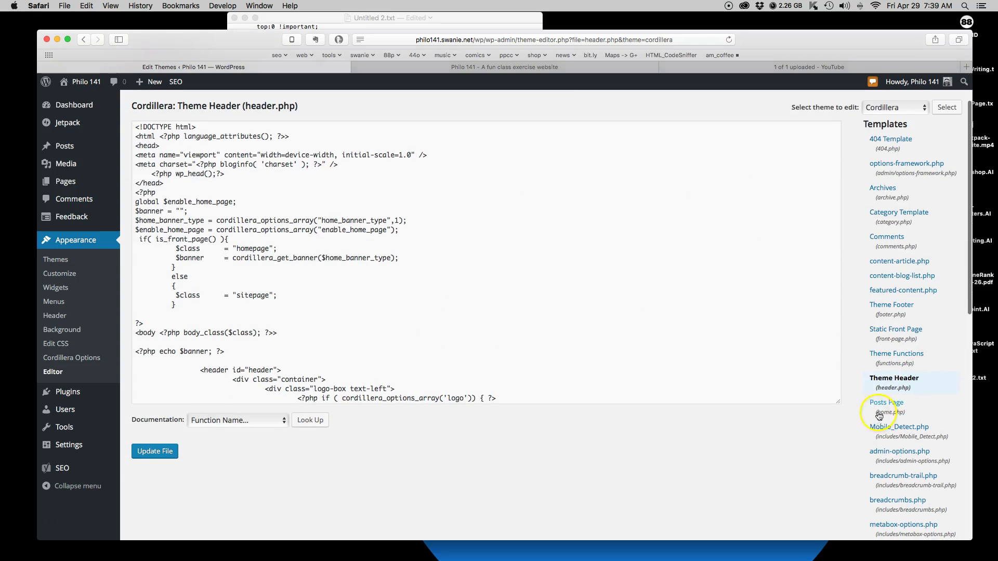
scroll(900, 417, down, 5)
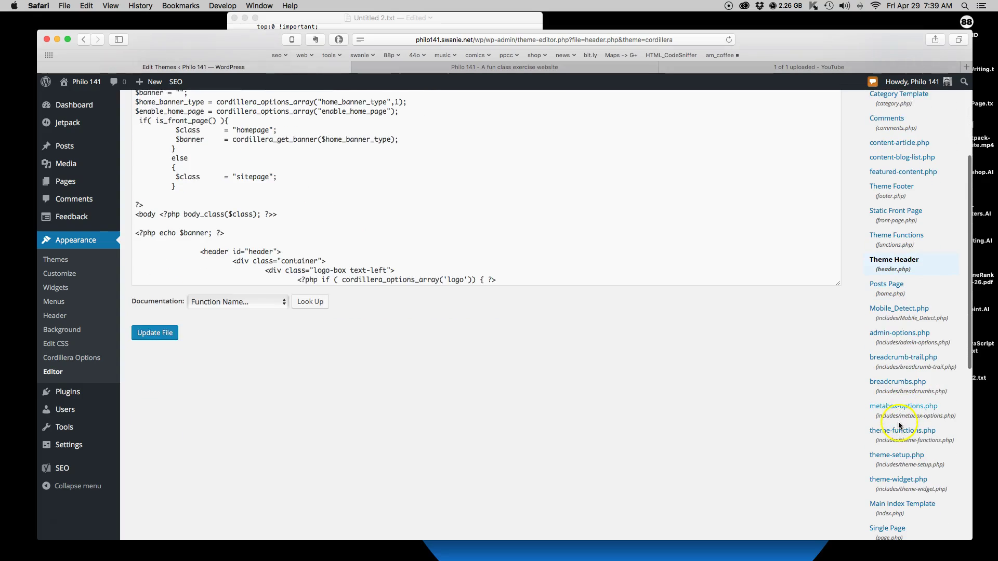
click(899, 396)
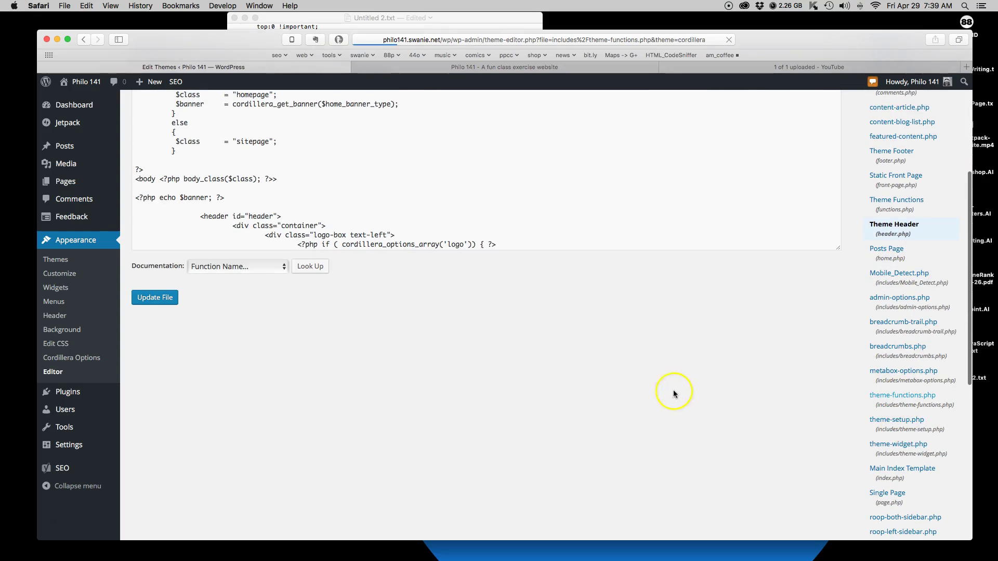
scroll(423, 342, down, 6)
click(441, 299)
key(super+f)
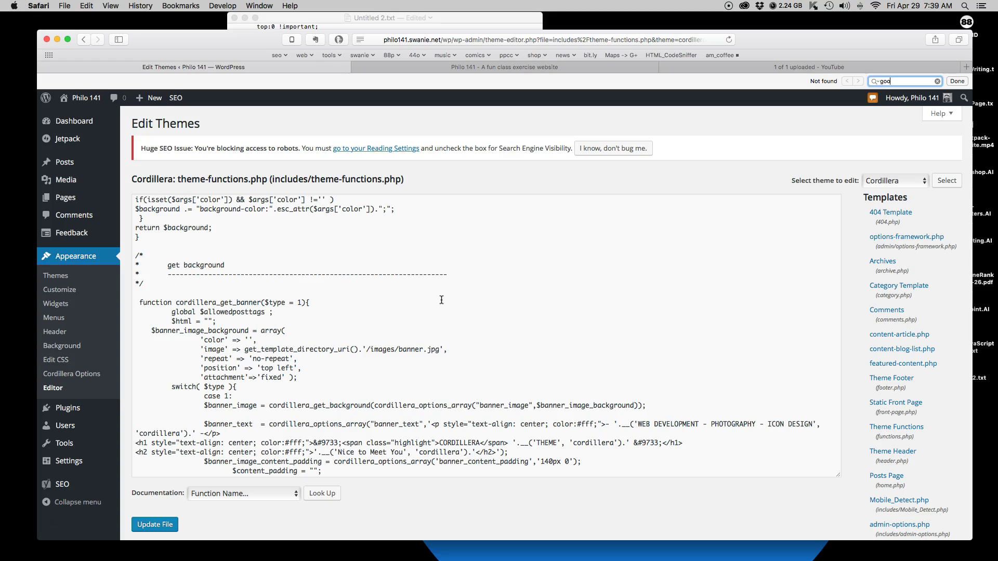
click(613, 314)
scroll(524, 418, down, 6)
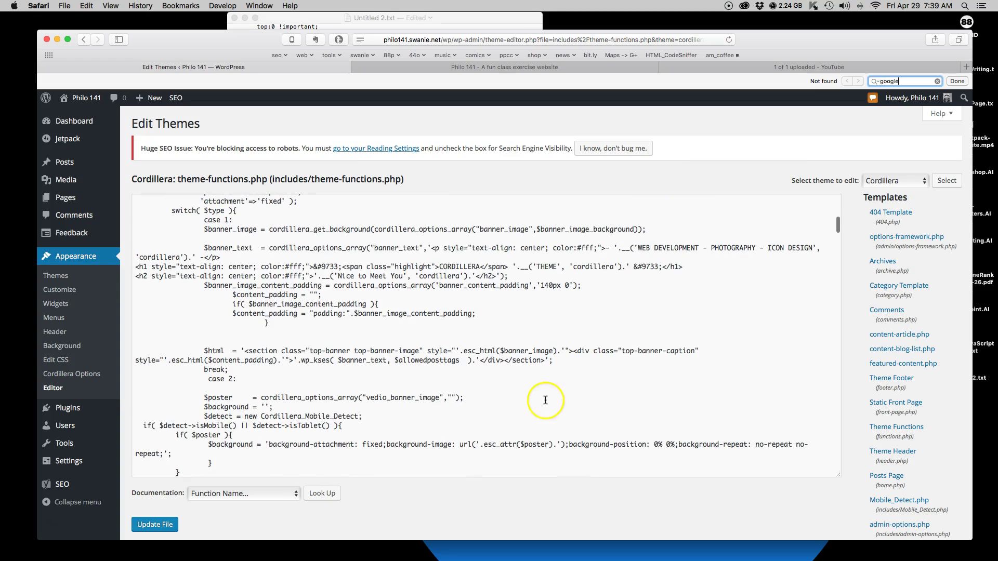
scroll(923, 454, down, 1)
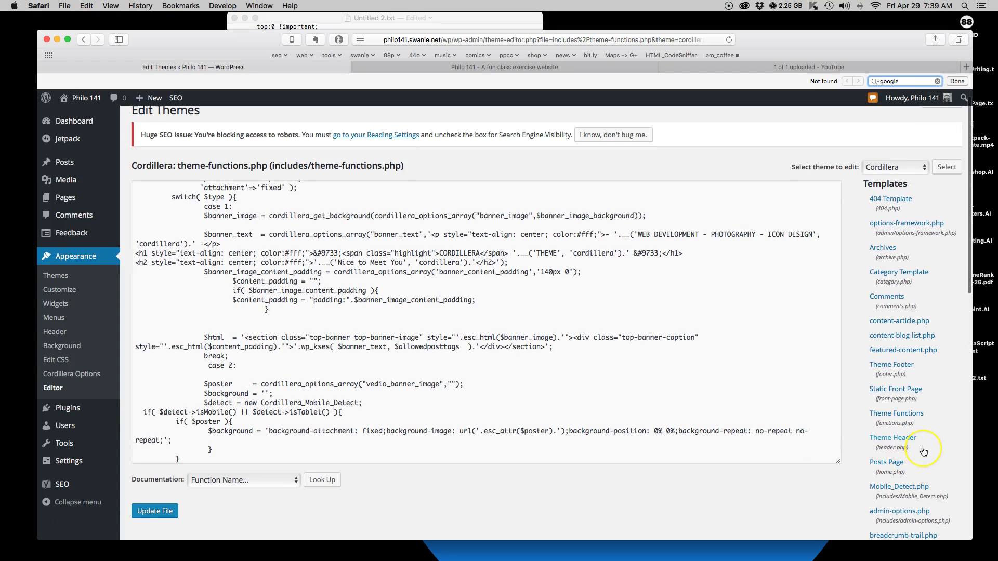
Open the Posts Page template (home.php) from the Cordillera file list and search the page for "google".
scroll(923, 452, down, 1)
scroll(923, 452, down, 4)
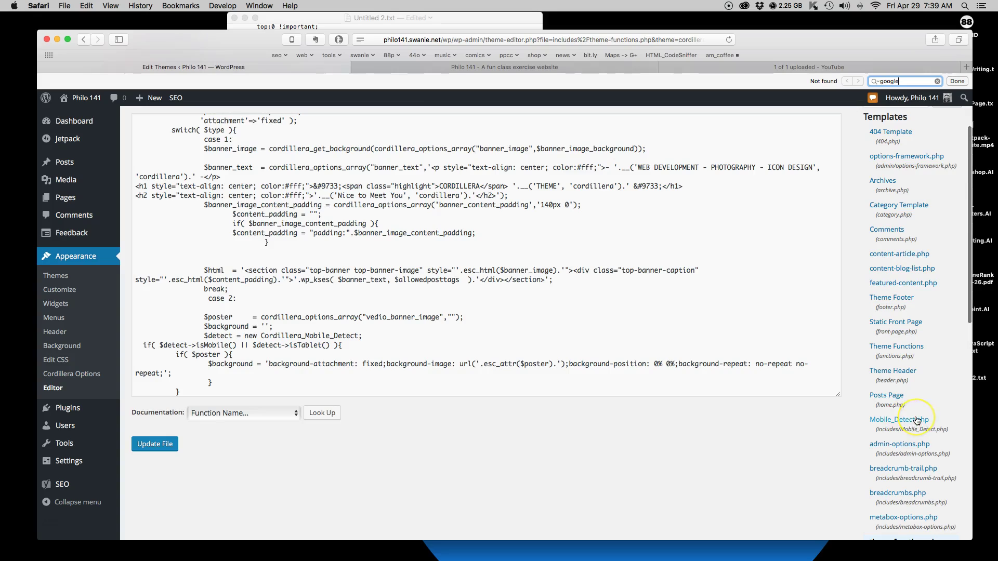
scroll(917, 421, down, 12)
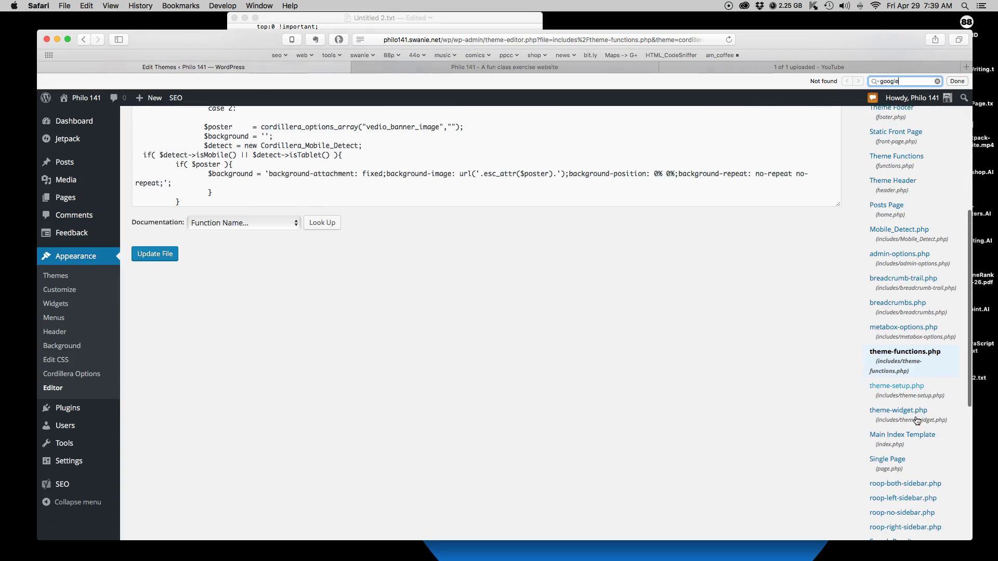
click(894, 454)
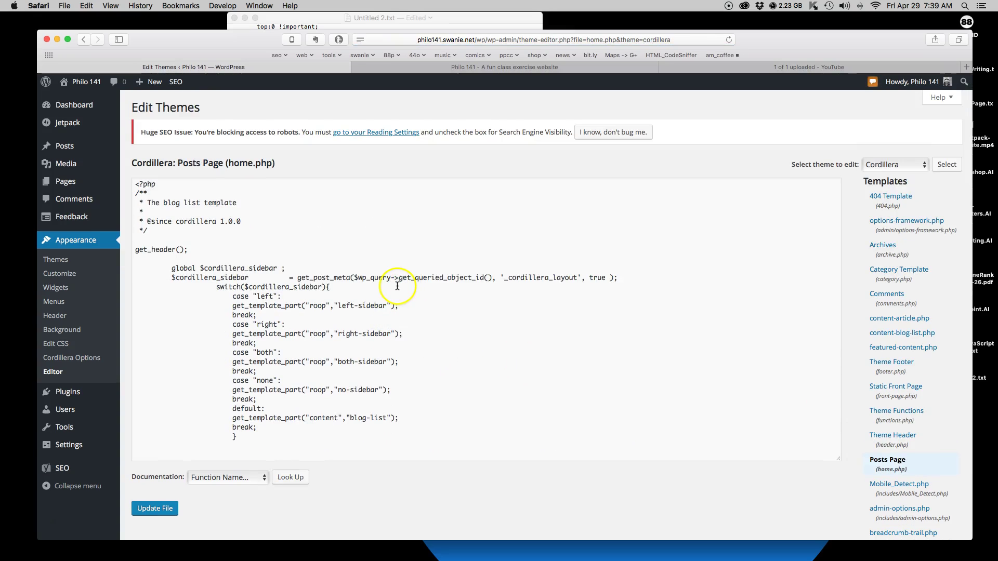
click(446, 254)
key(super+f)
click(445, 254)
Look through the remaining Cordillera template files for one that might load the heading font.
scroll(476, 298, down, 5)
scroll(478, 302, up, 2)
scroll(930, 463, down, 3)
click(904, 472)
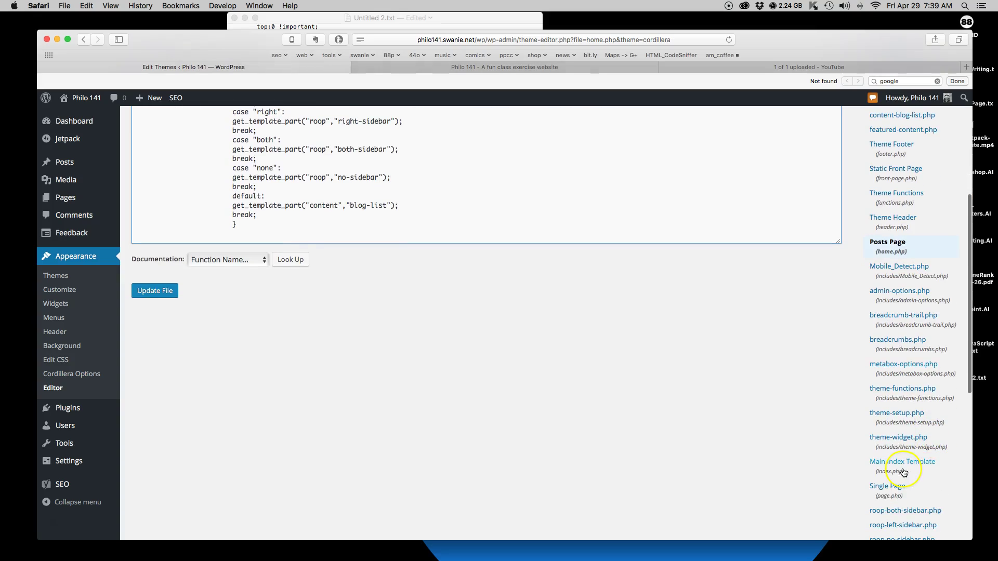
scroll(914, 463, down, 6)
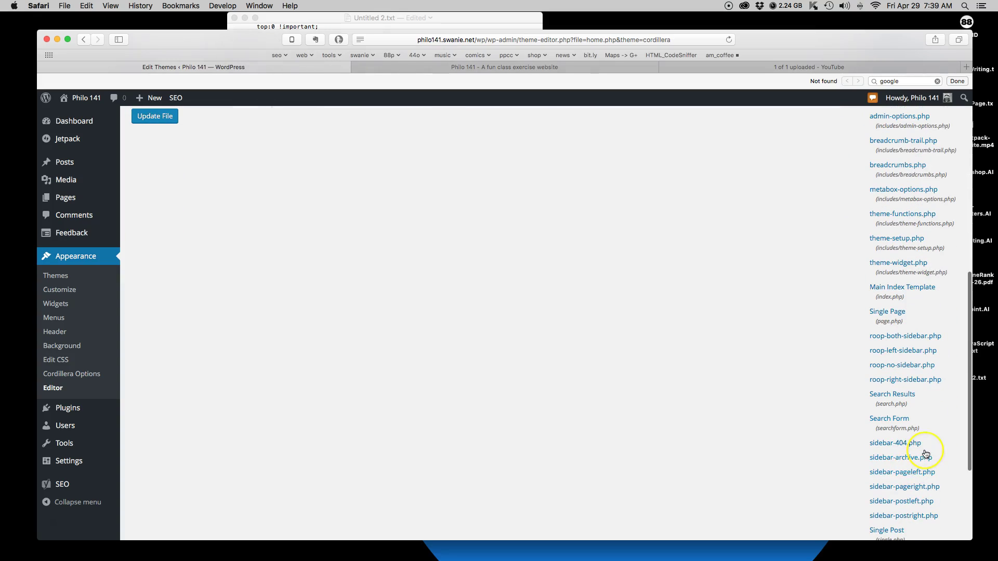
scroll(925, 454, down, 3)
scroll(926, 454, up, 2)
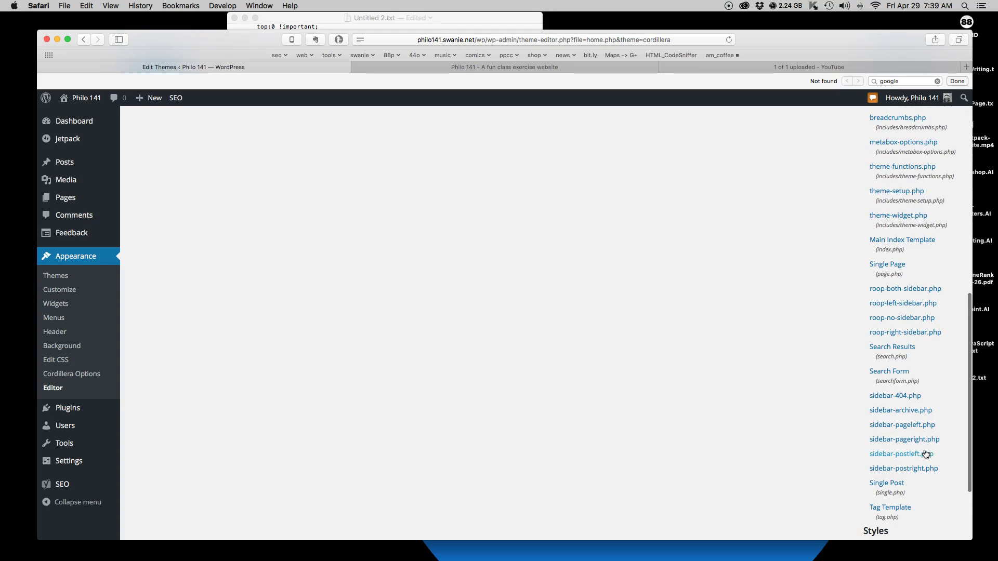
scroll(926, 454, up, 6)
scroll(925, 454, up, 12)
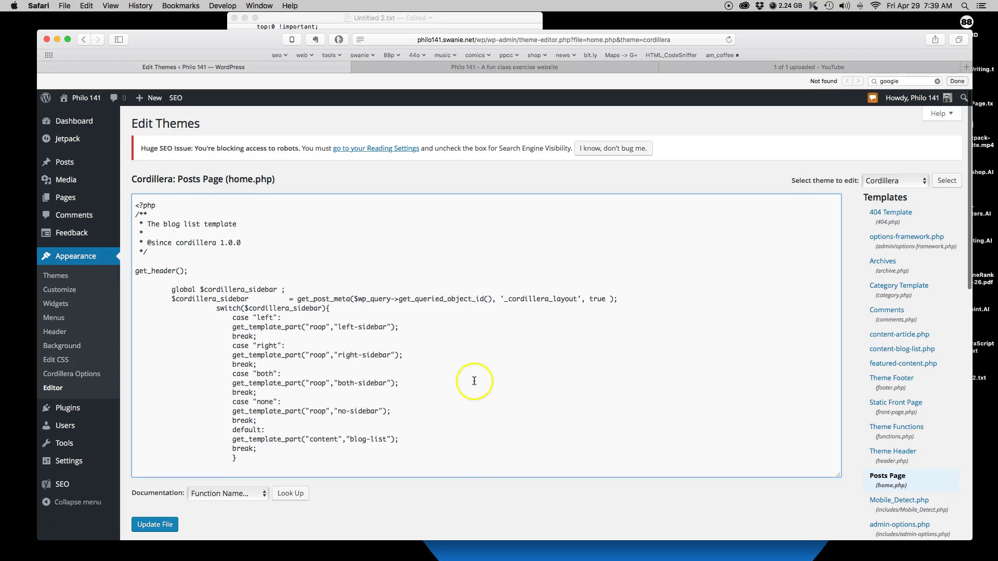
scroll(457, 374, down, 1)
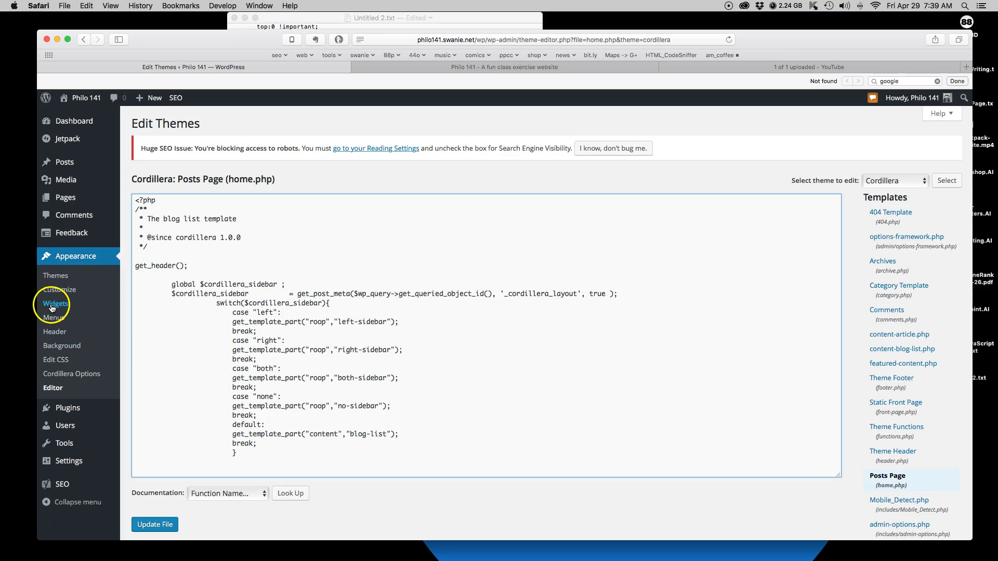
Search the site's installed plugins for "google font".
click(64, 408)
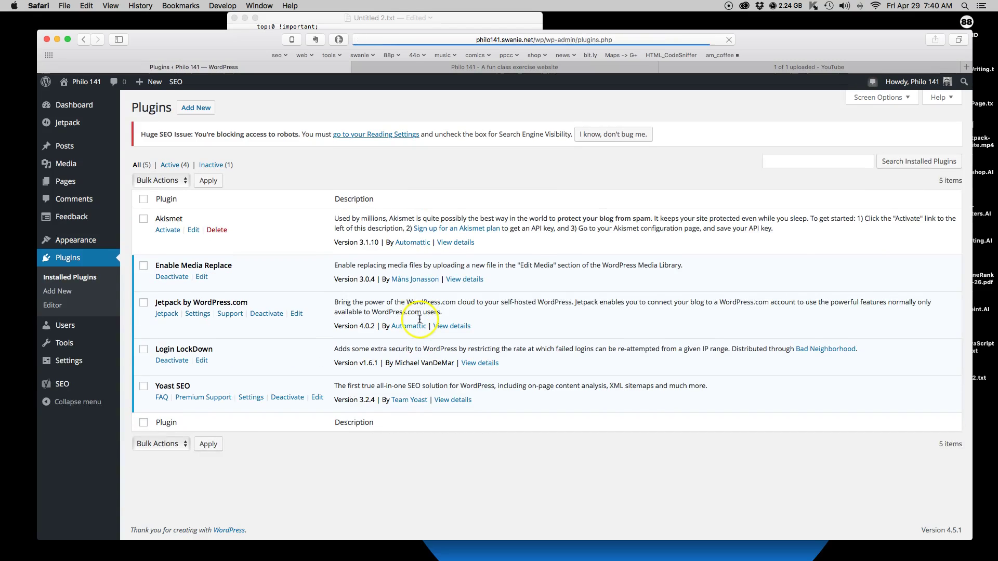
click(836, 161)
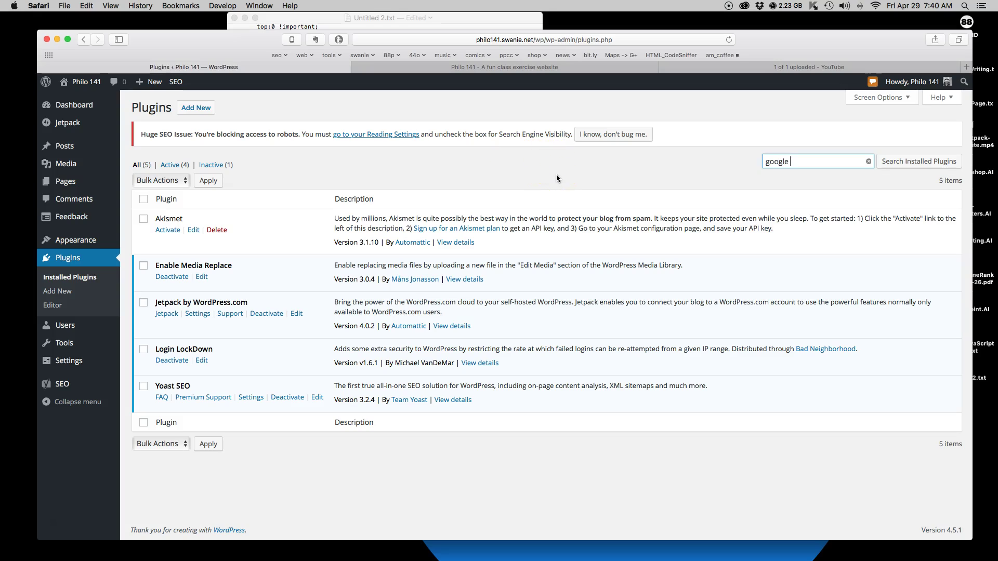
click(919, 161)
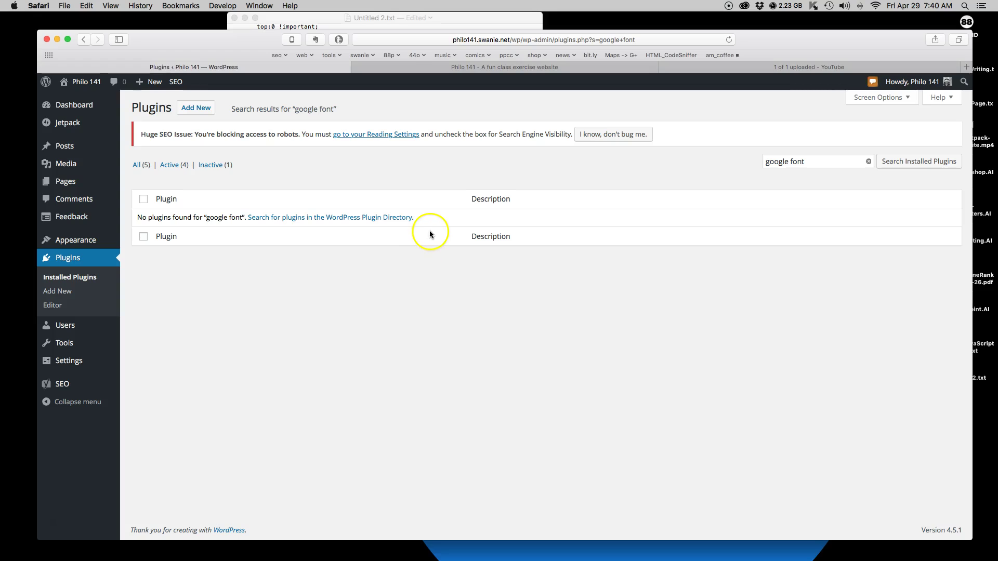
Search the directory of new plugins for "google font" and look through the results.
click(192, 112)
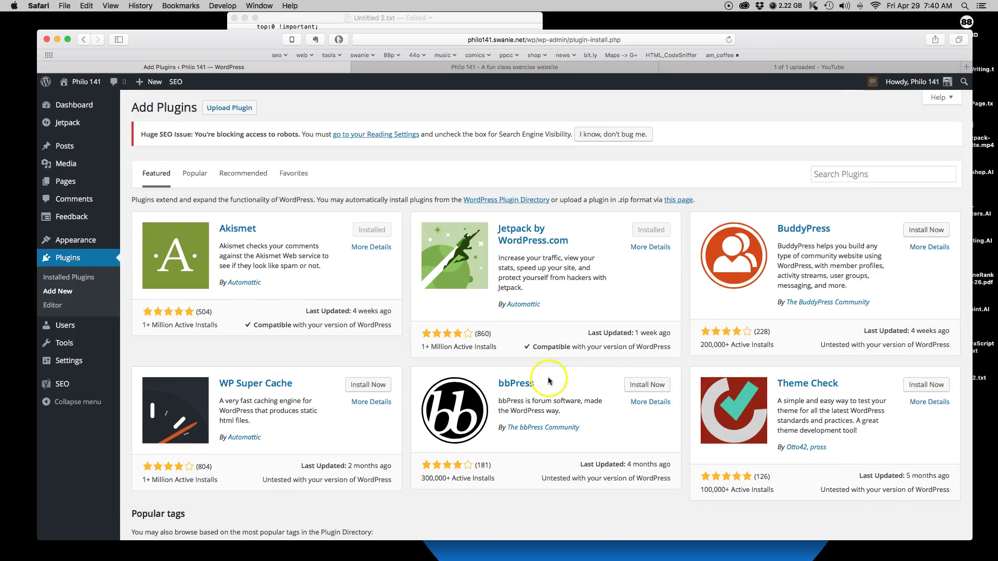
click(865, 179)
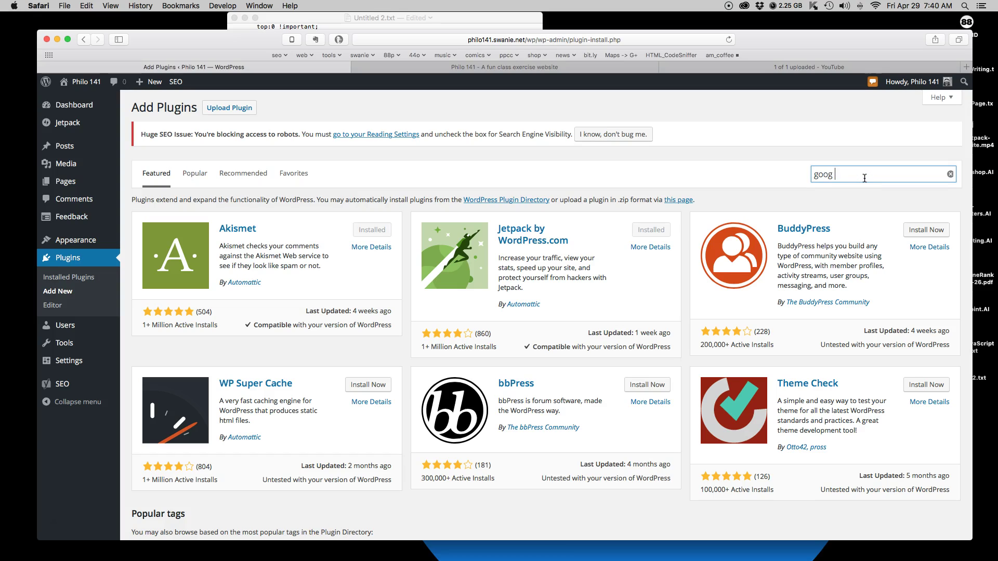
text(google font)
key(Return)
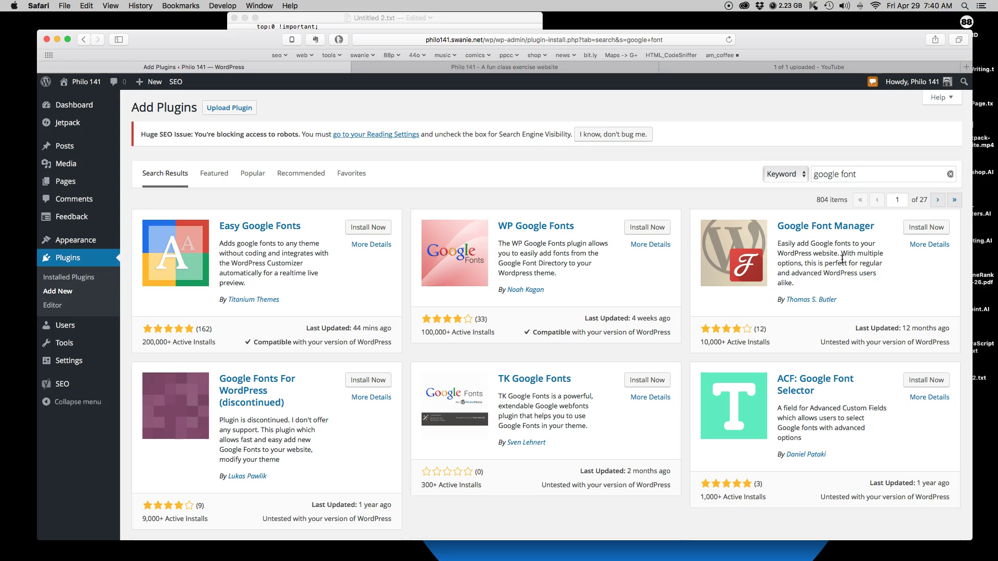
scroll(839, 263, down, 5)
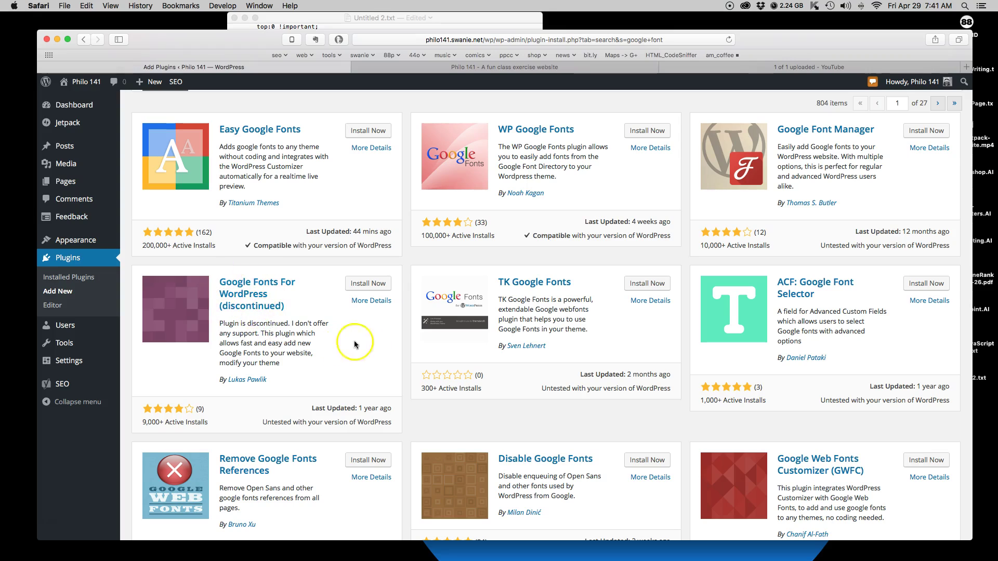
scroll(321, 341, up, 3)
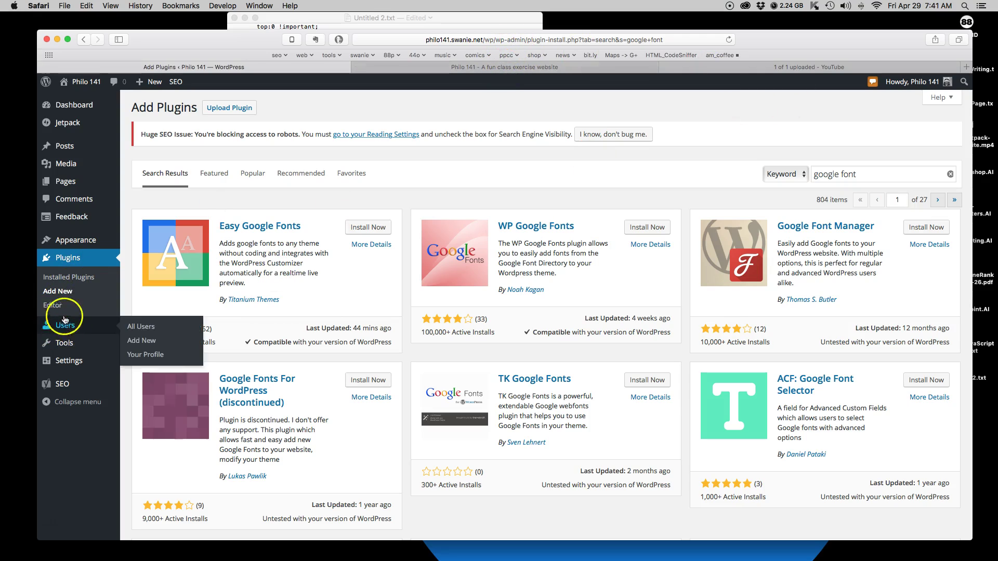
Open the plugin editor and look at the akismet/akismet.php code.
click(47, 308)
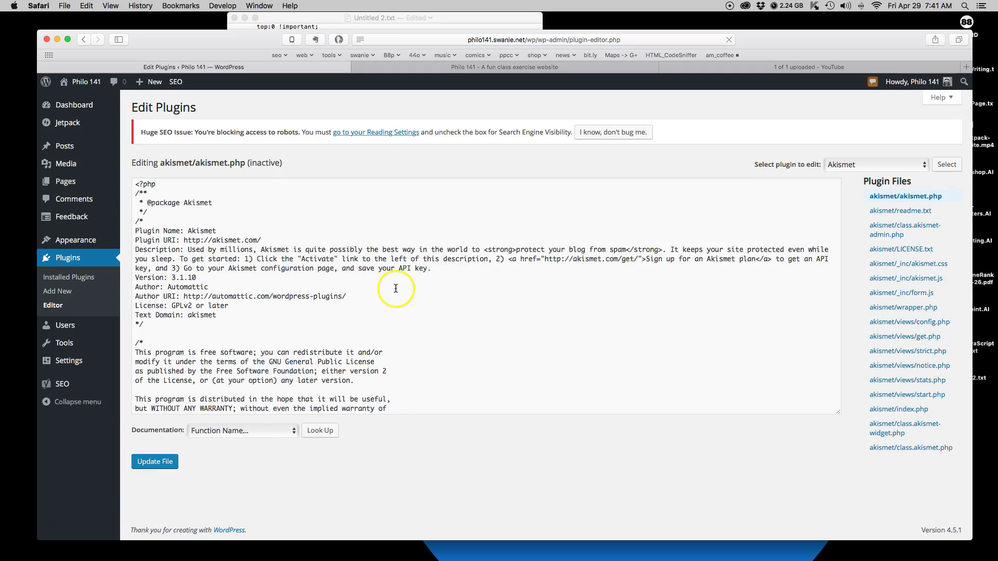
scroll(384, 280, down, 1)
scroll(385, 280, up, 1)
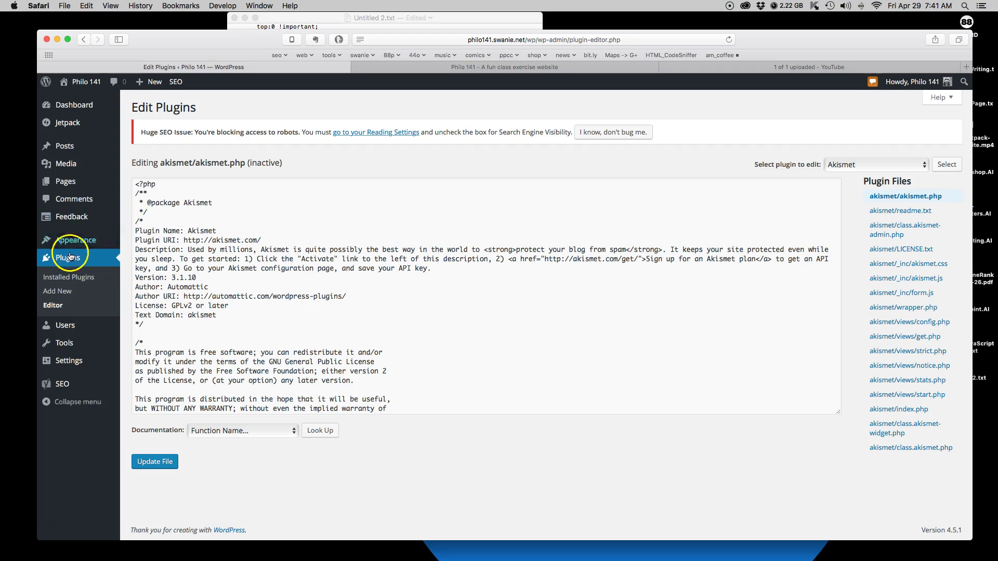
Open Cordillera's stylesheet (style.css) in the theme editor and highlight the semicolon ending the background line in the mark, ins rule.
mouse_move(71, 244)
click(137, 354)
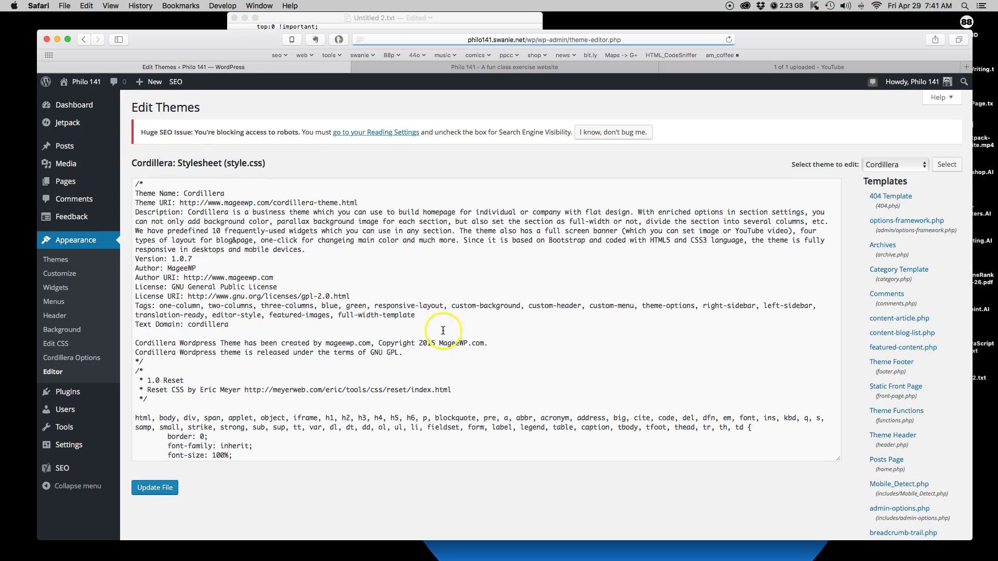
scroll(395, 328, down, 10)
scroll(378, 329, down, 15)
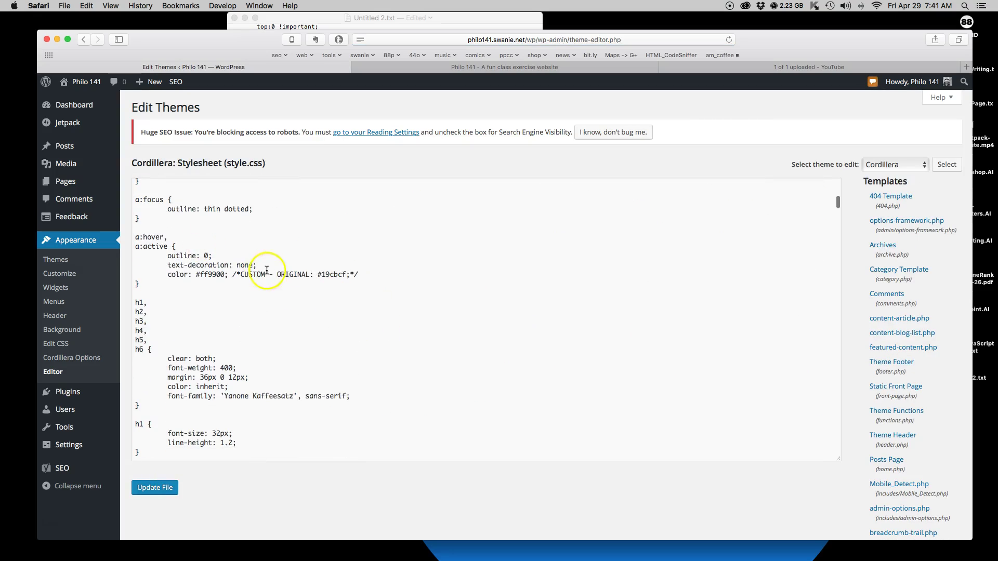
scroll(307, 305, down, 8)
scroll(291, 304, down, 9)
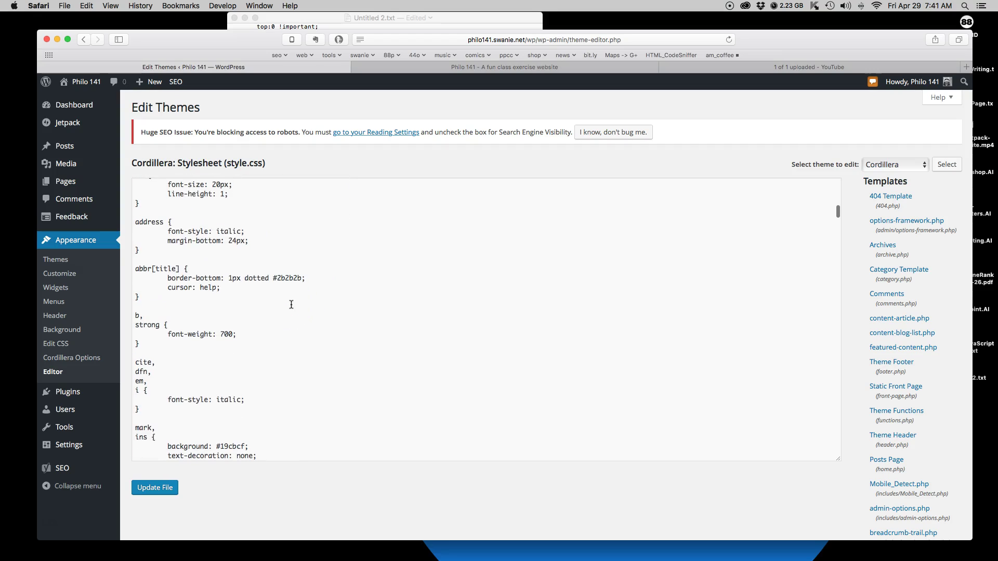
scroll(364, 325, down, 10)
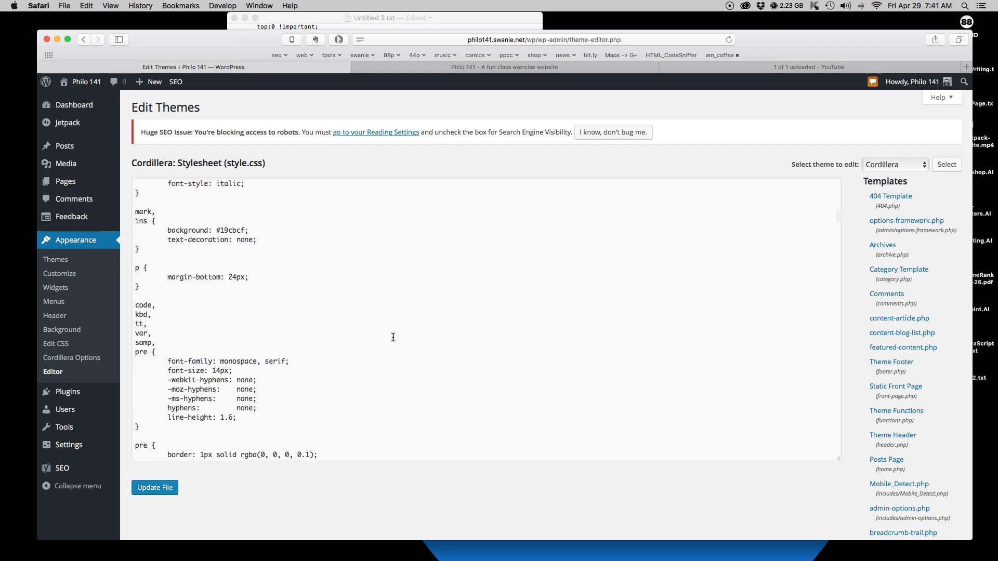
scroll(393, 337, up, 1)
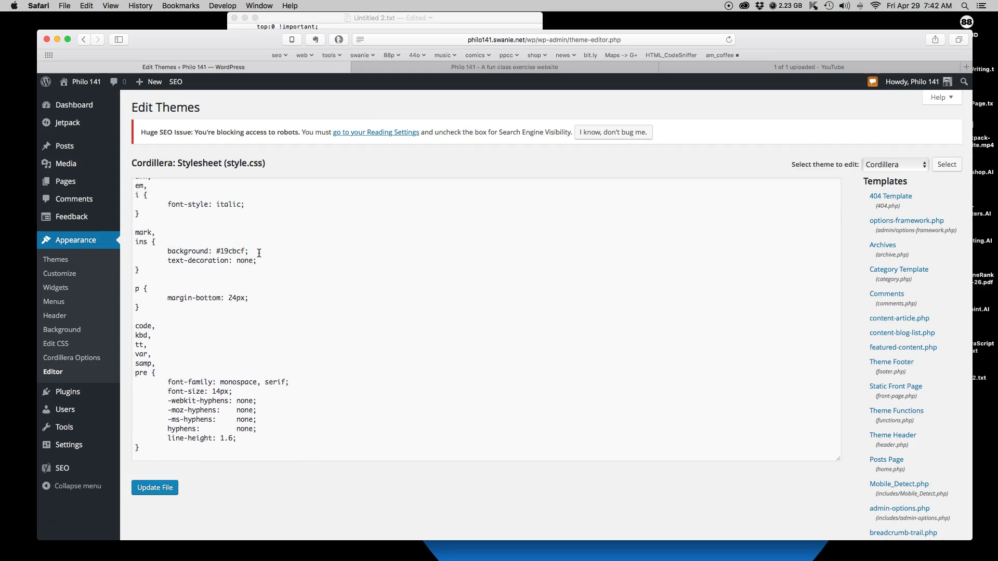
click(247, 252)
click(249, 251)
double_click(248, 251)
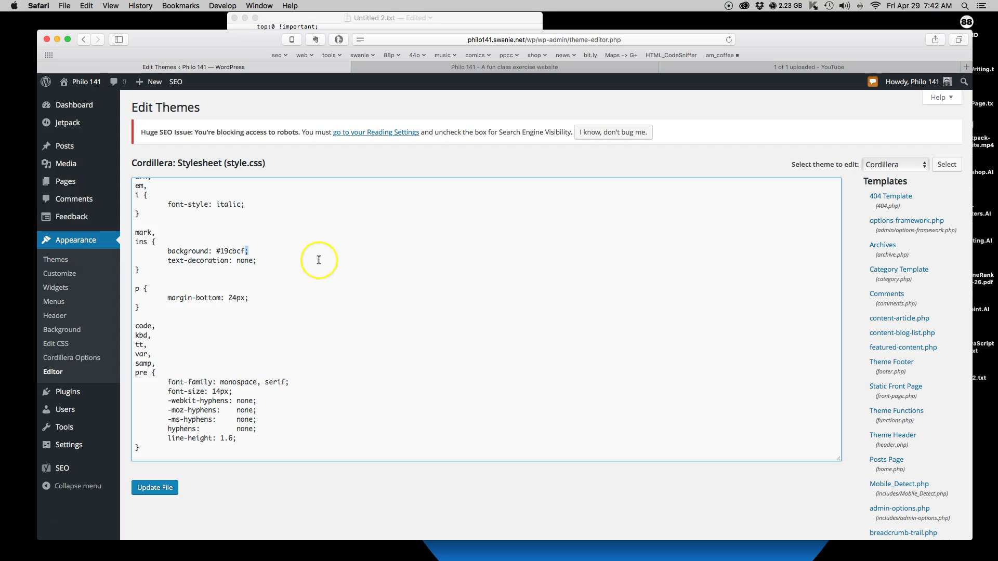
Check the live Philo 141 home page and return to the stylesheet in the theme editor.
click(510, 70)
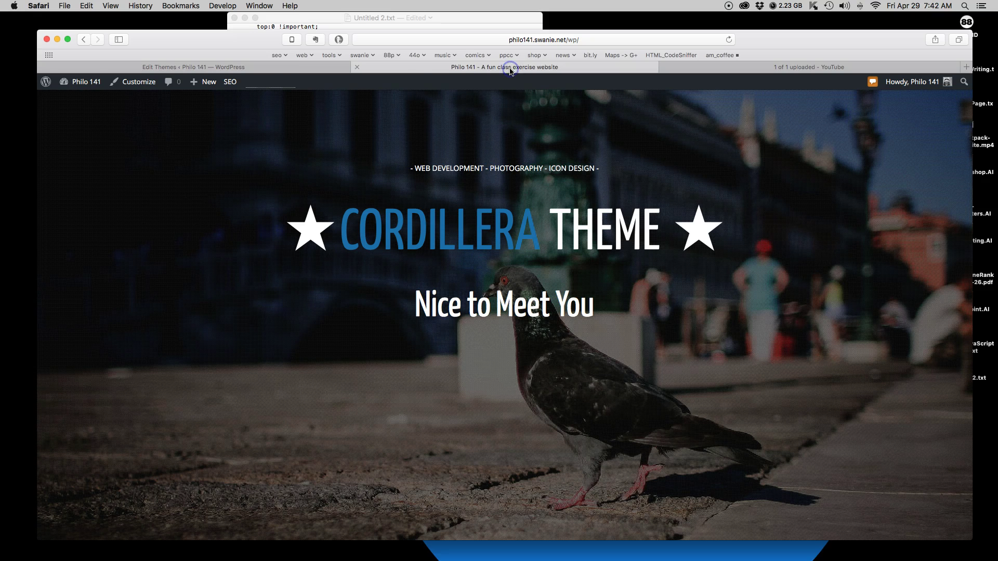
click(281, 67)
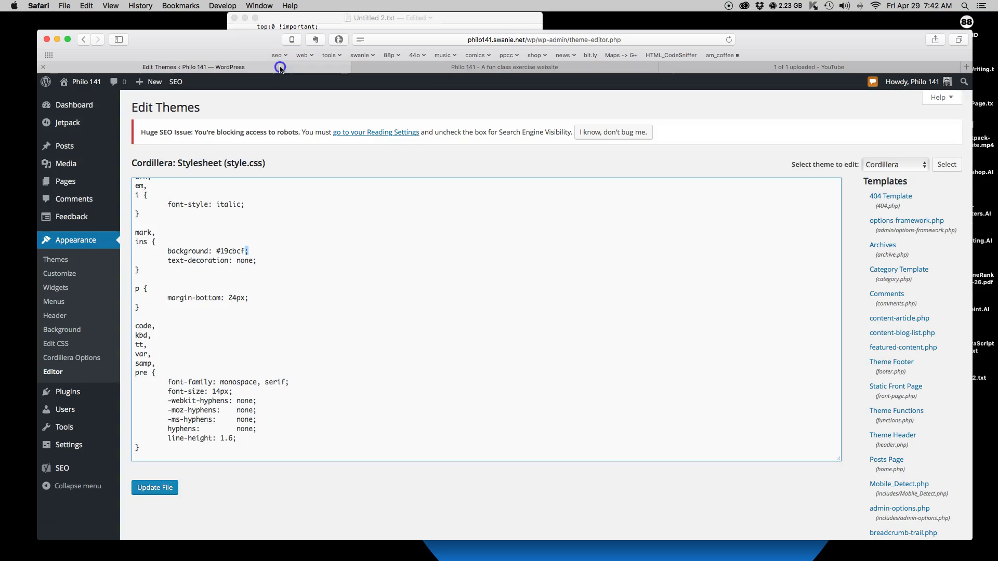
click(498, 70)
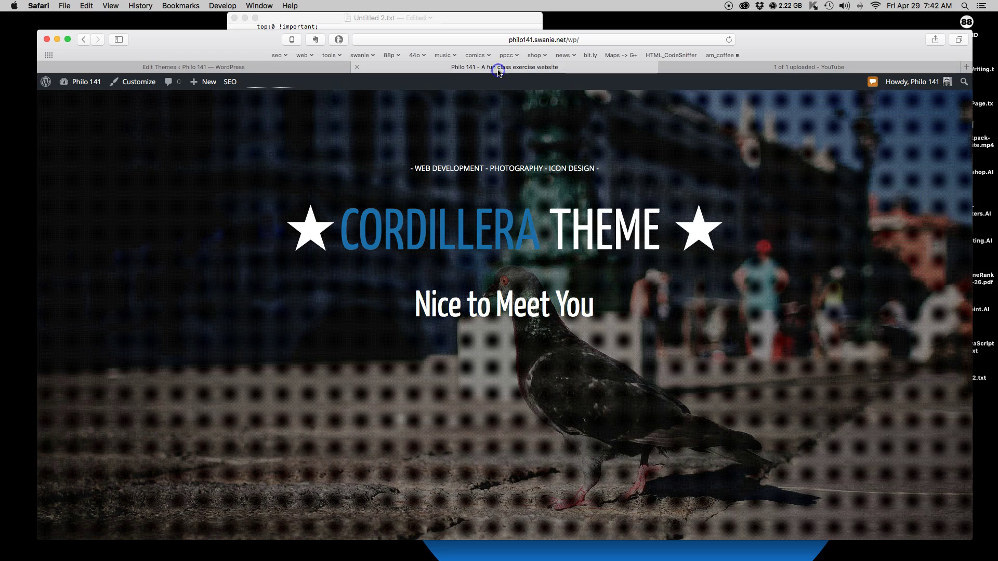
click(284, 68)
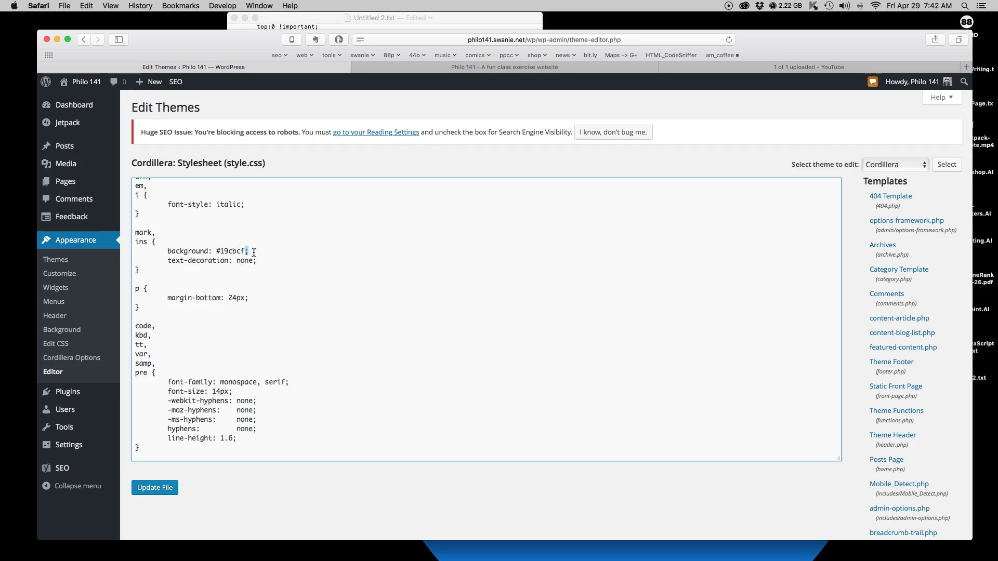
Select the entire code of style.css and look back over its upper rules.
click(313, 333)
key(super+a)
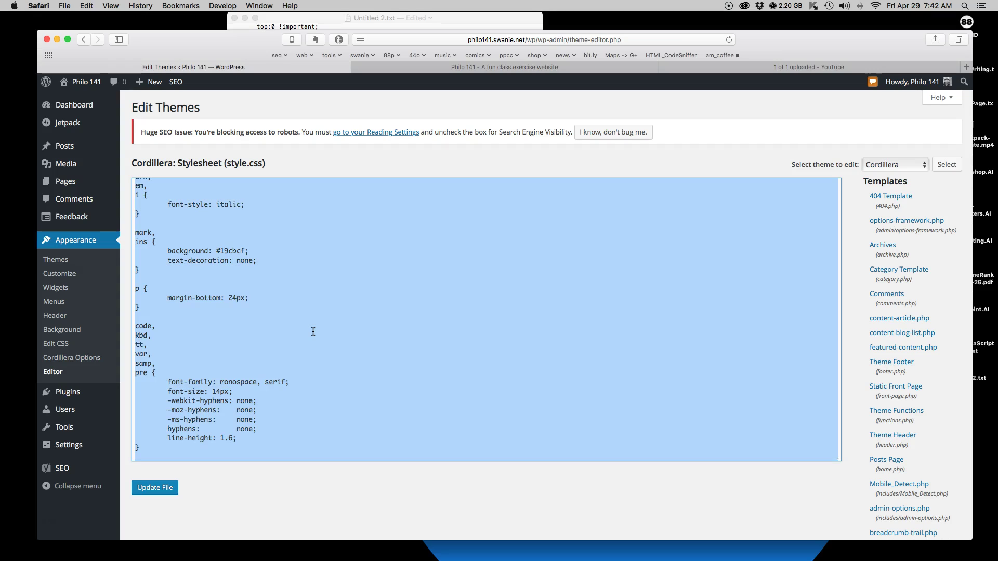
mouse_move(353, 553)
click(310, 281)
scroll(310, 281, up, 20)
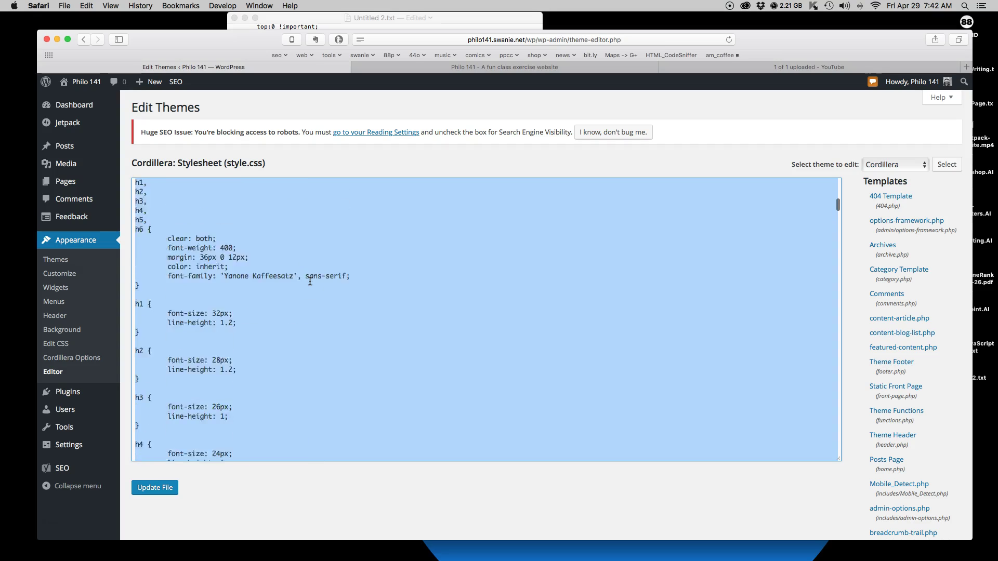
scroll(310, 281, up, 3)
scroll(337, 307, down, 15)
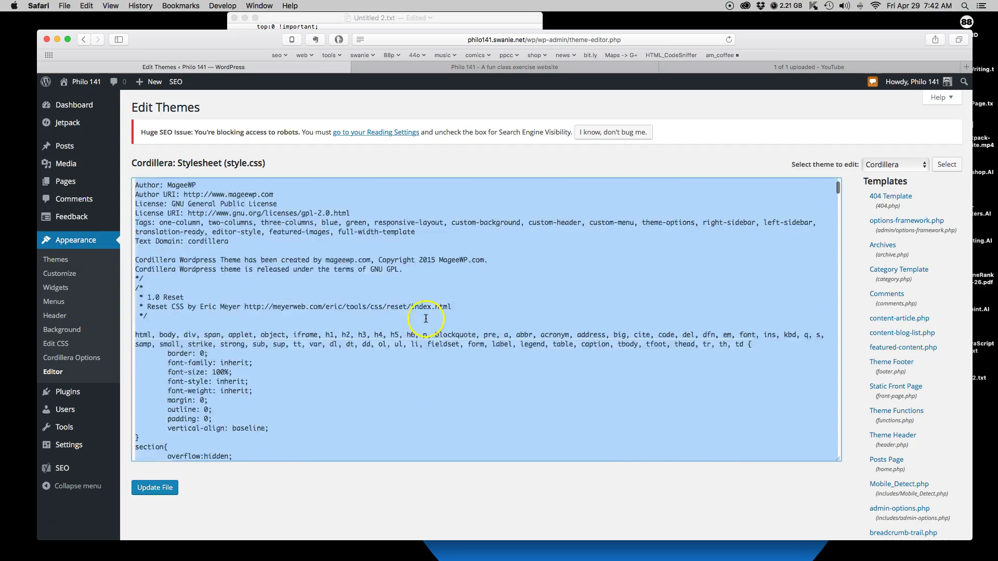
Highlight the custom comment in the a:active rule, including its opening marker, and replace its closing */ with /*.
click(278, 333)
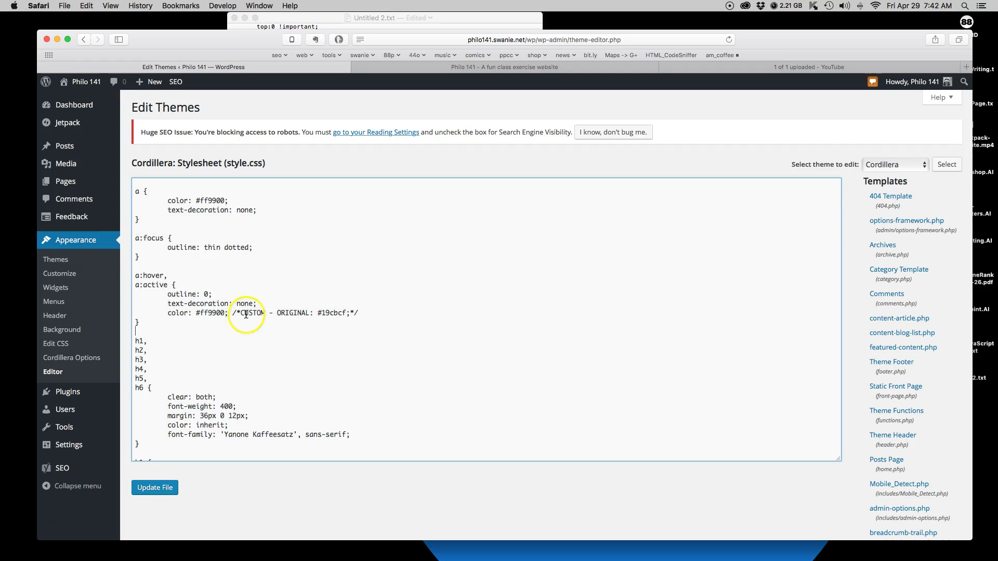
drag(234, 312, 363, 312)
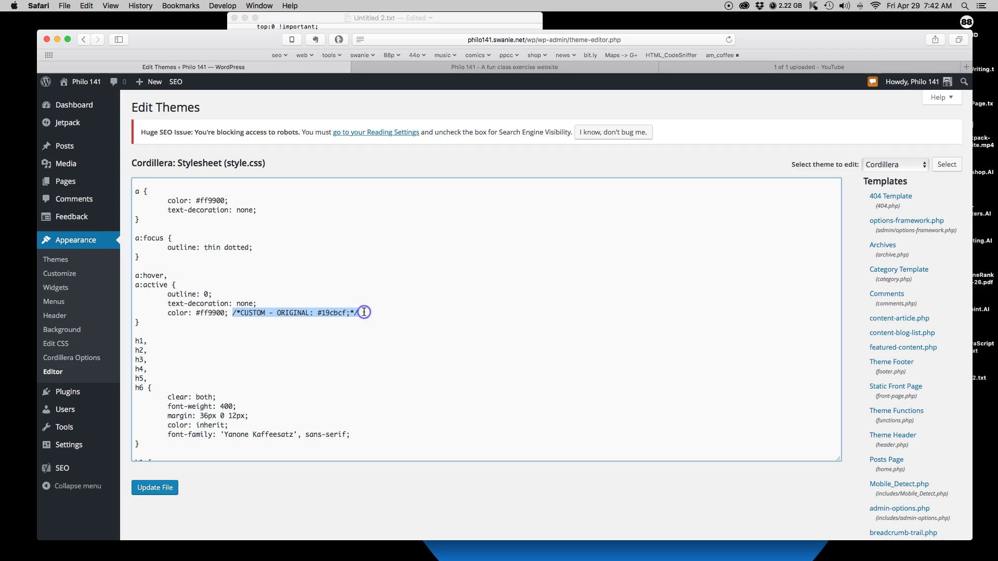
click(240, 313)
double_click(233, 314)
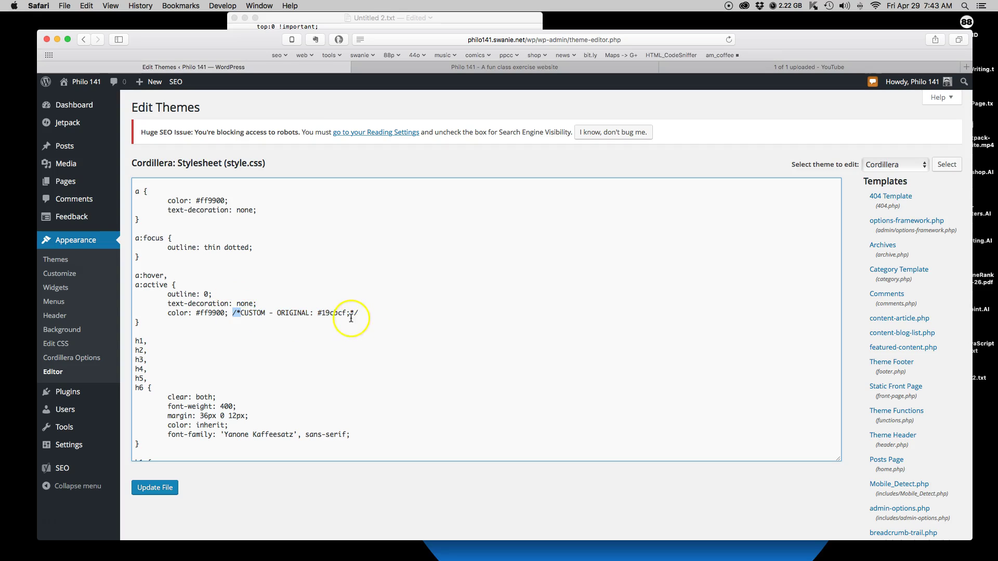
drag(351, 313, 355, 312)
click(352, 315)
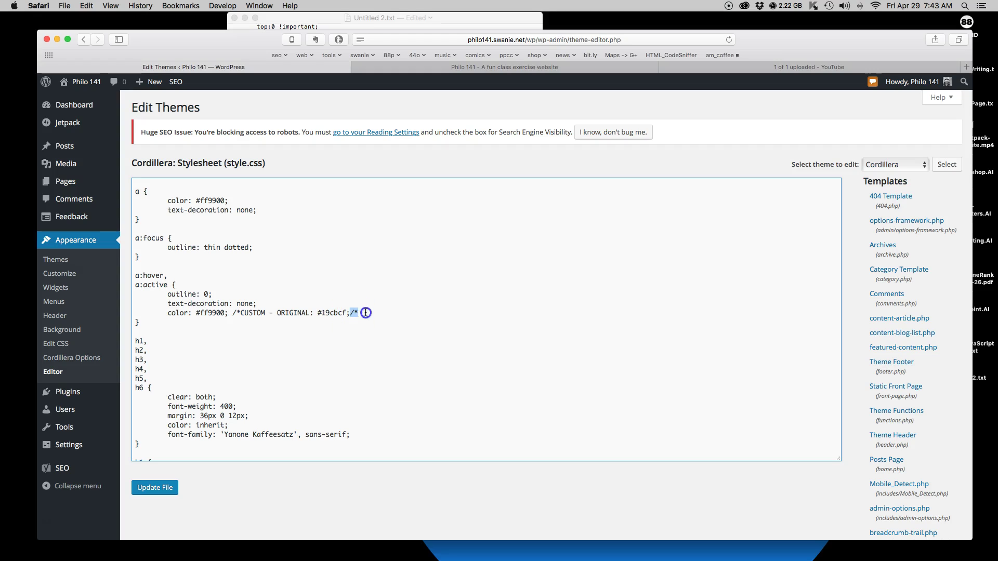
Look through the style.css rules below and above the unclosed custom comment in the a:active rule.
scroll(381, 351, down, 2)
scroll(381, 352, down, 20)
scroll(381, 352, up, 15)
scroll(381, 352, down, 2)
scroll(337, 314, up, 10)
scroll(337, 313, up, 15)
scroll(341, 304, up, 10)
scroll(339, 306, down, 5)
scroll(338, 306, down, 10)
Restore the closing */ of the custom comment in the a:active rule and save the stylesheet.
drag(349, 245, 359, 247)
click(356, 245)
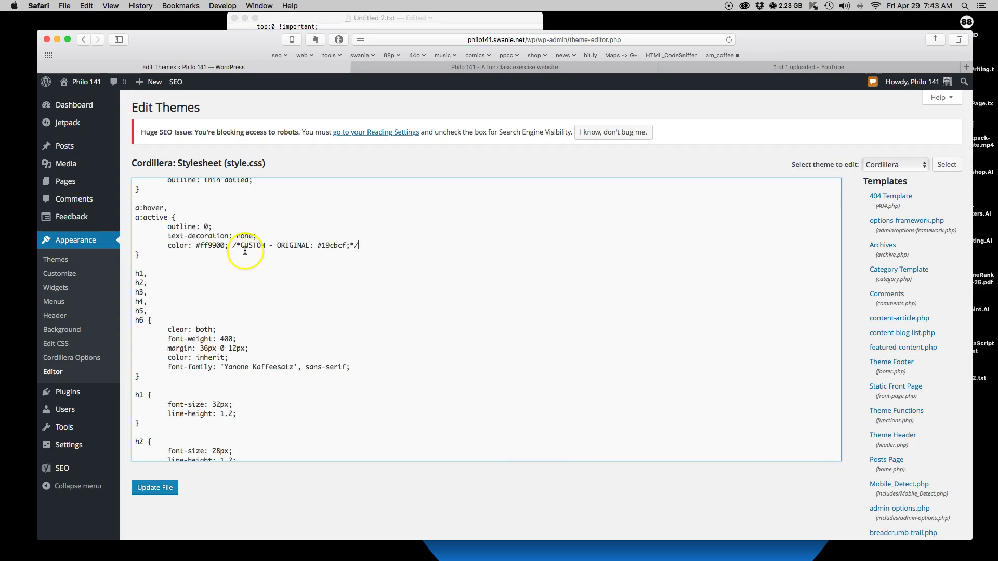
click(164, 492)
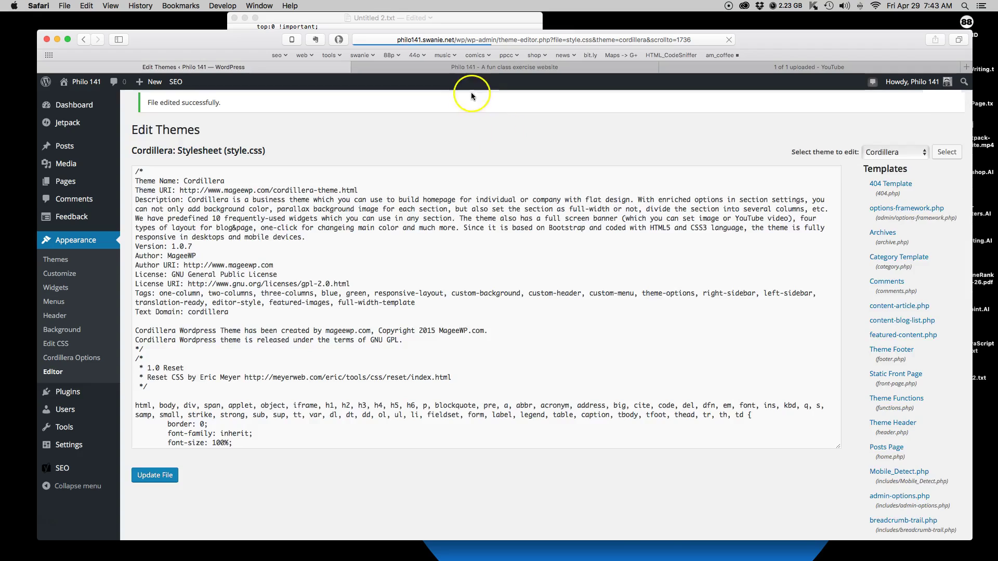
Reload the live Philo 141 home page and look over its banner, posts, sidebar and link colors.
click(473, 67)
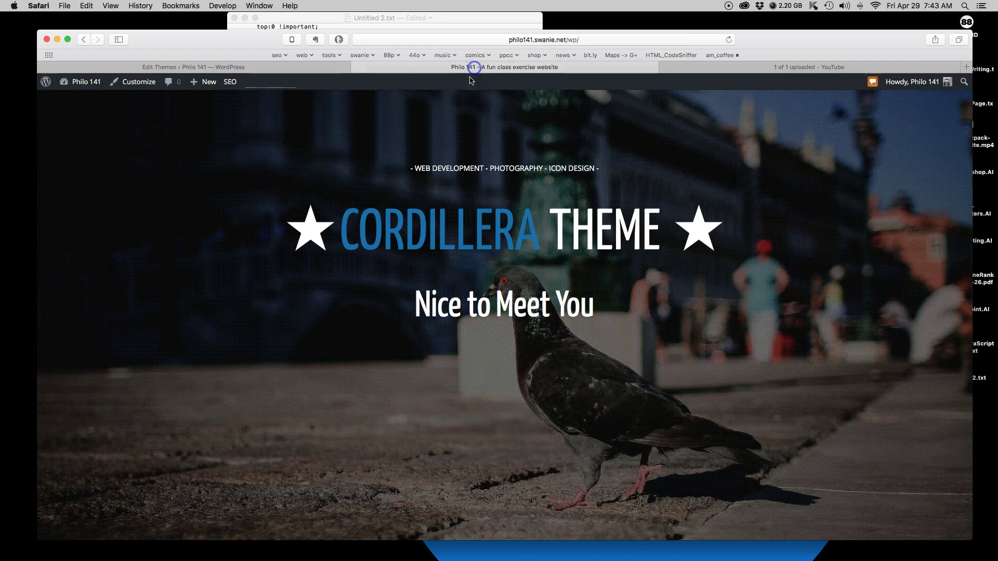
click(733, 40)
click(728, 40)
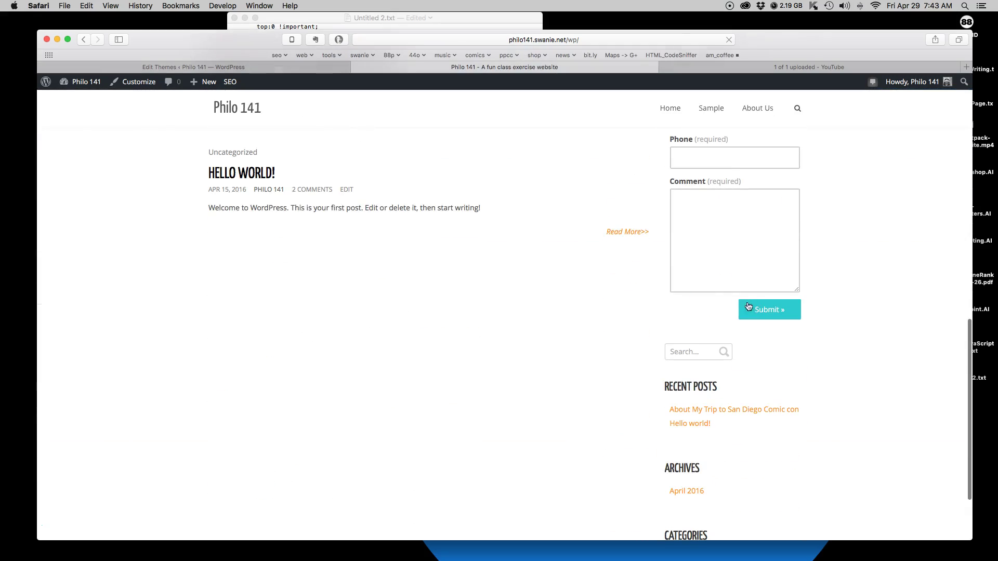
scroll(609, 255, down, 5)
scroll(609, 255, up, 10)
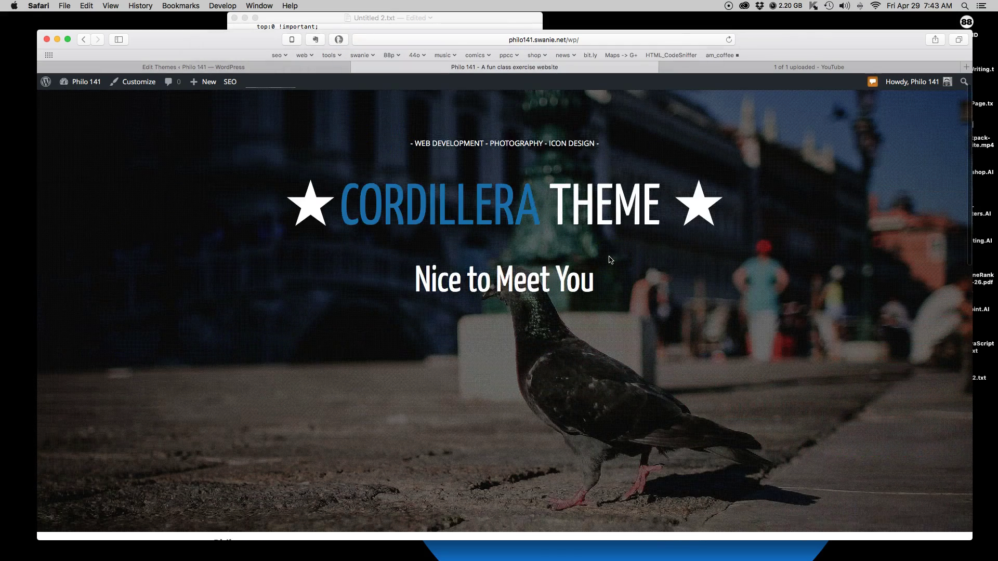
scroll(609, 255, down, 5)
click(660, 202)
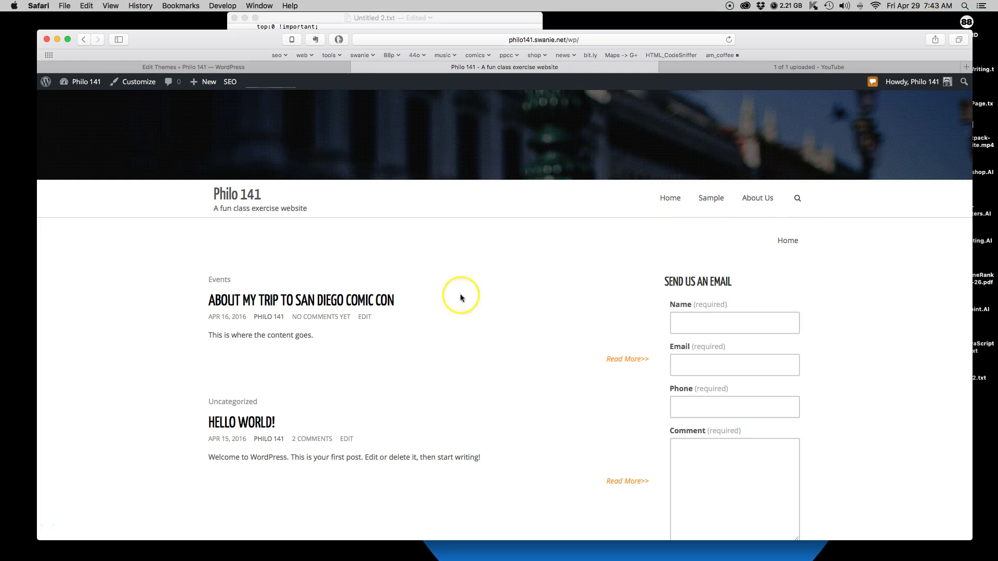
scroll(510, 315, down, 2)
scroll(508, 316, down, 2)
scroll(508, 316, up, 10)
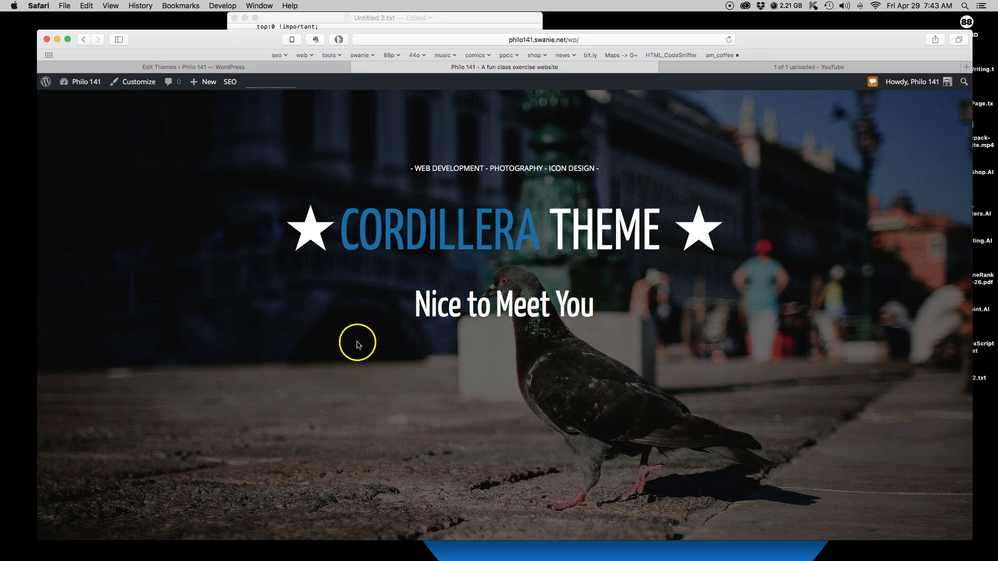
Return to the WordPress admin and view the General Options of the Cordillera Options.
click(218, 68)
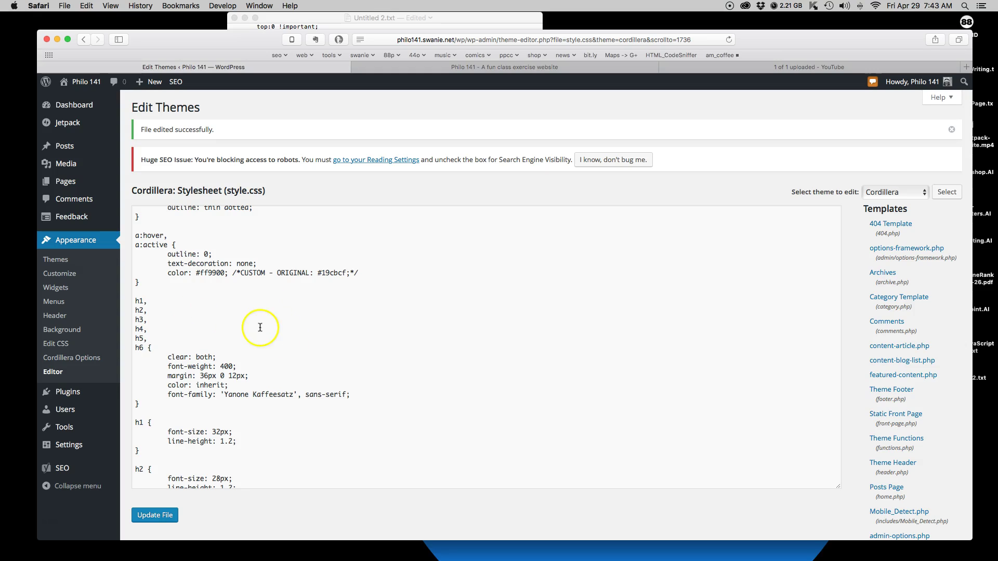
click(52, 360)
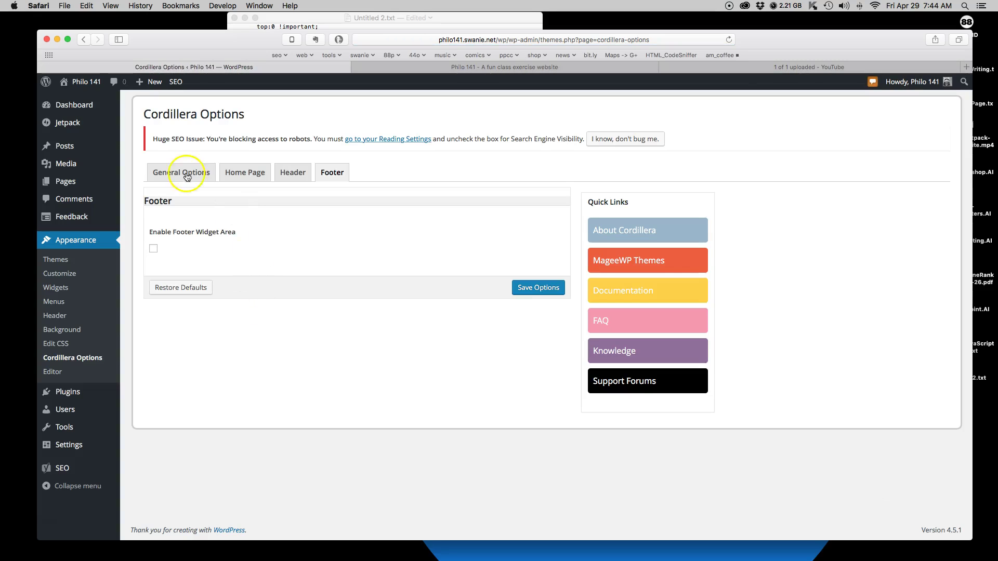
click(187, 176)
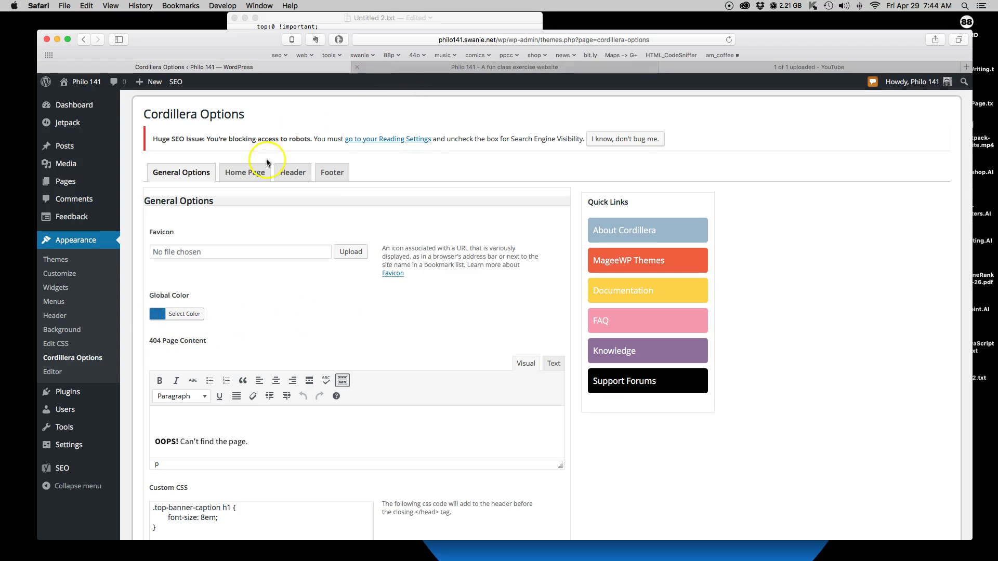
Reopen style.css in the theme editor and set the color in the a:hover, a:active rule to #0067ac.
click(54, 372)
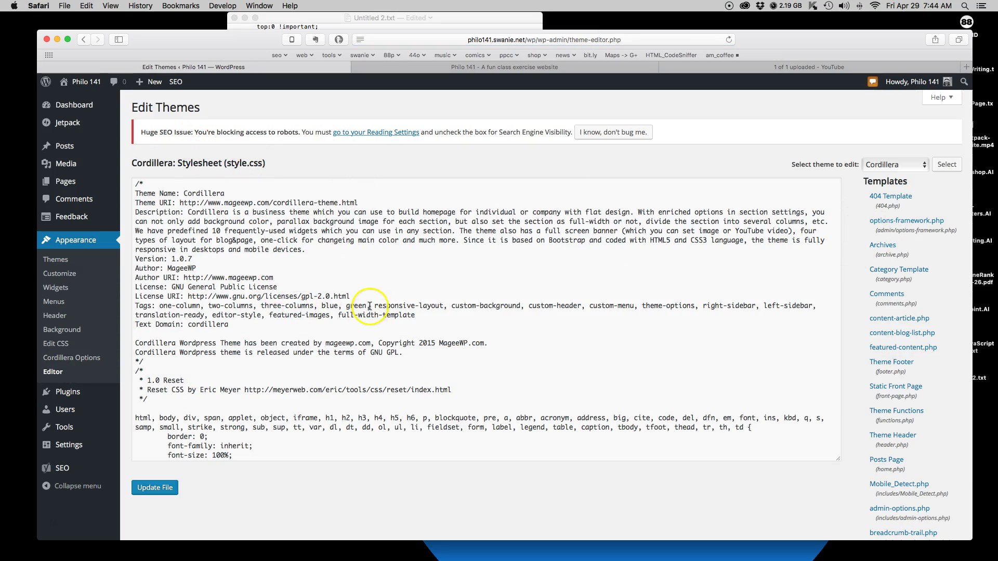
scroll(370, 306, down, 5)
scroll(369, 306, down, 10)
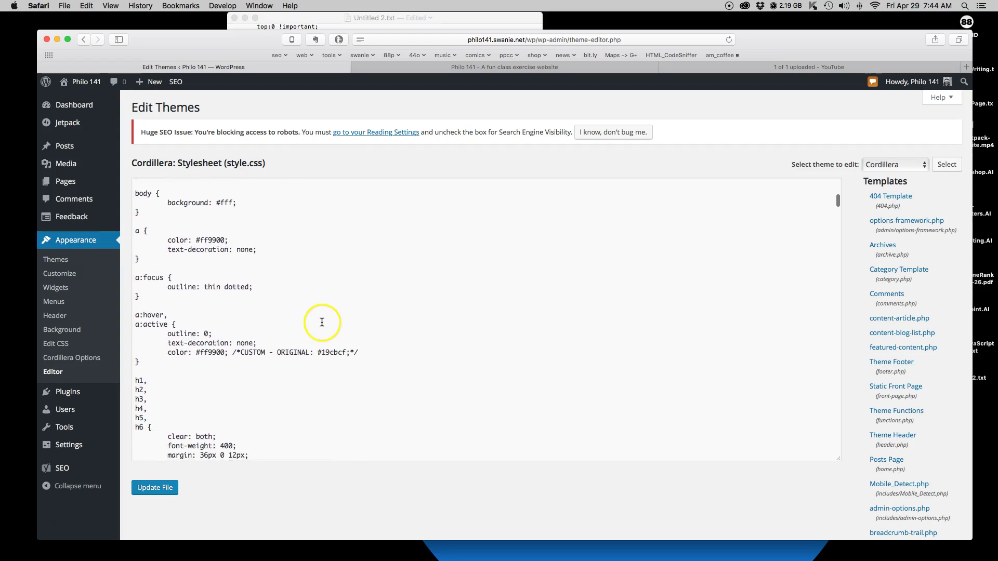
scroll(328, 323, down, 3)
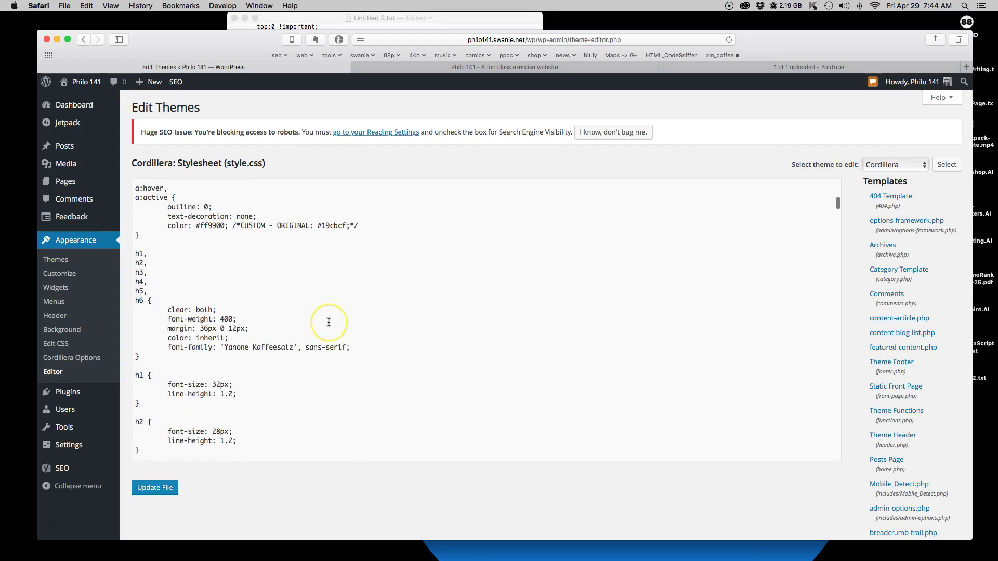
click(328, 313)
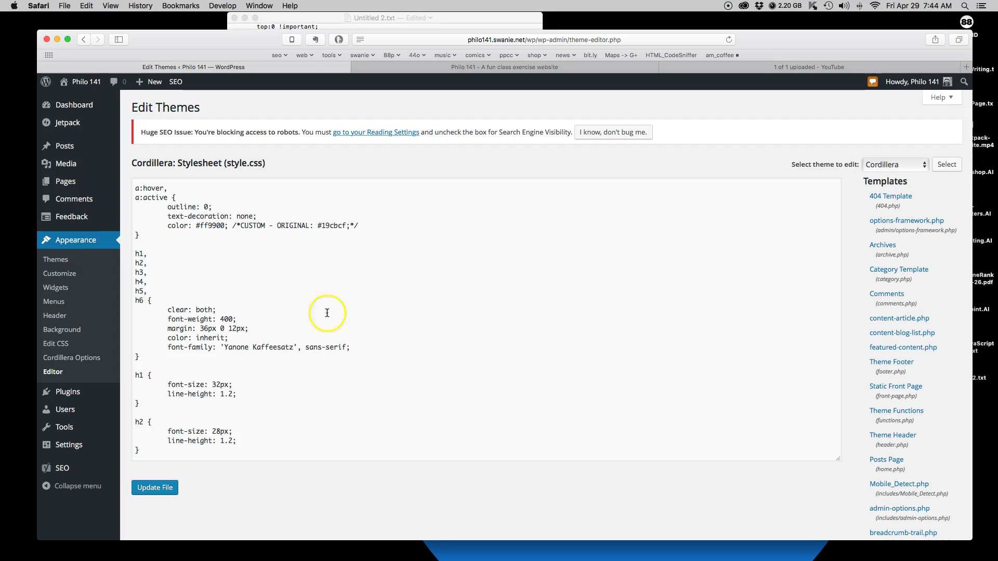
scroll(319, 311, down, 2)
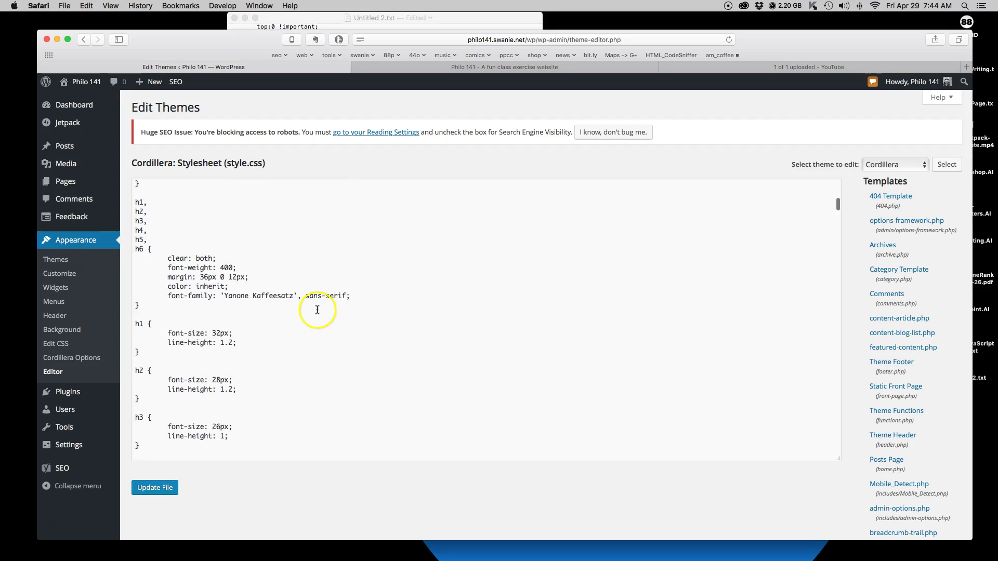
scroll(283, 341, up, 3)
scroll(284, 344, up, 3)
scroll(284, 344, down, 3)
click(285, 344)
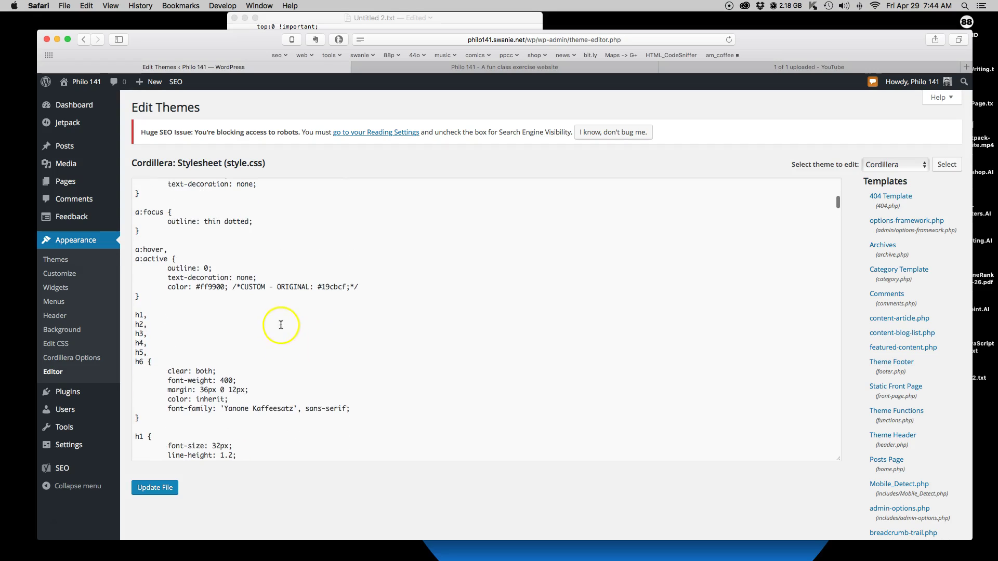
drag(223, 287, 200, 288)
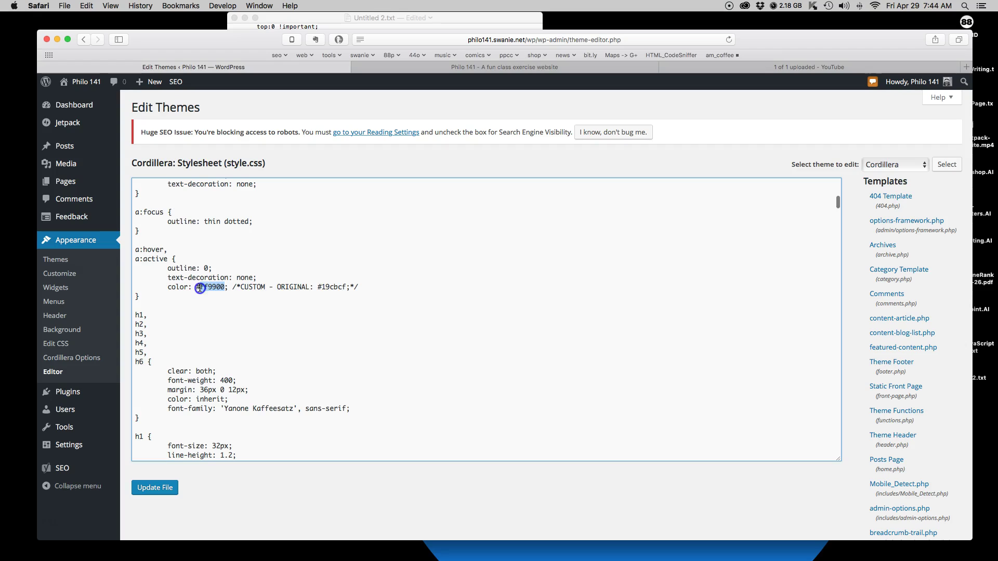
text(0067ac)
click(251, 287)
Set the color in the a rule to #0067ac as well and save the stylesheet.
scroll(267, 283, up, 3)
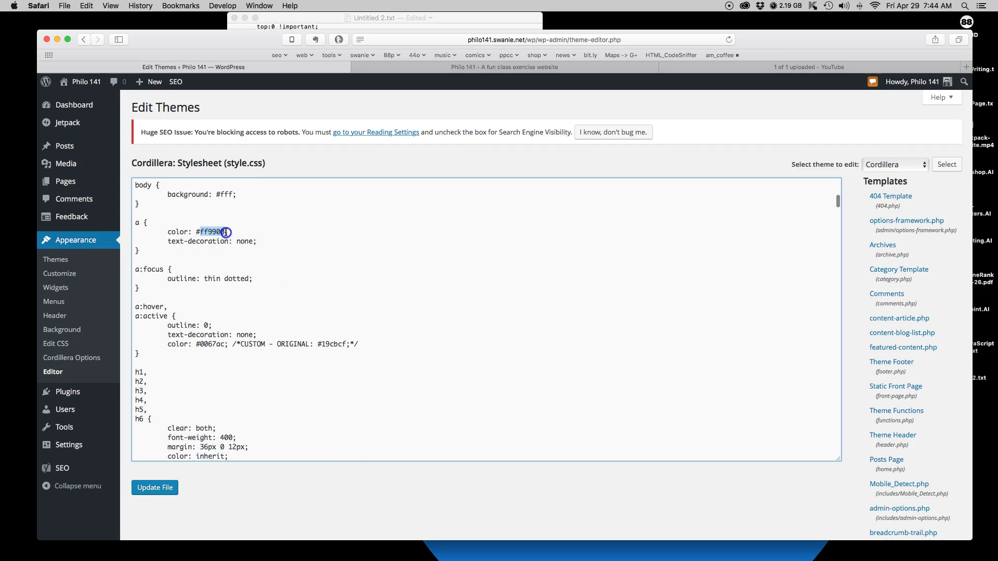
text(ac)
click(151, 487)
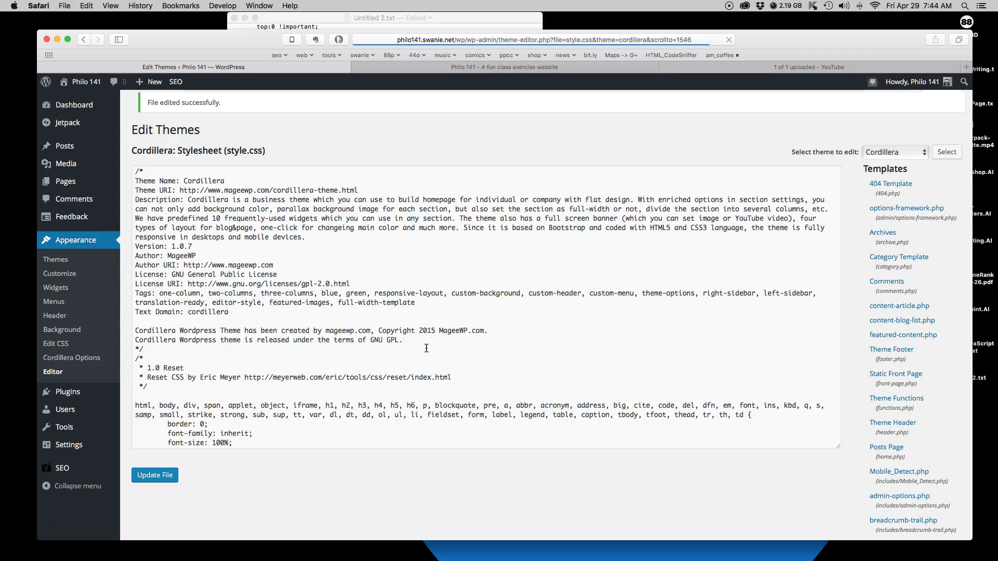
Reload the live Philo 141 home page and check the color of the Read More and sidebar links.
click(511, 67)
click(729, 39)
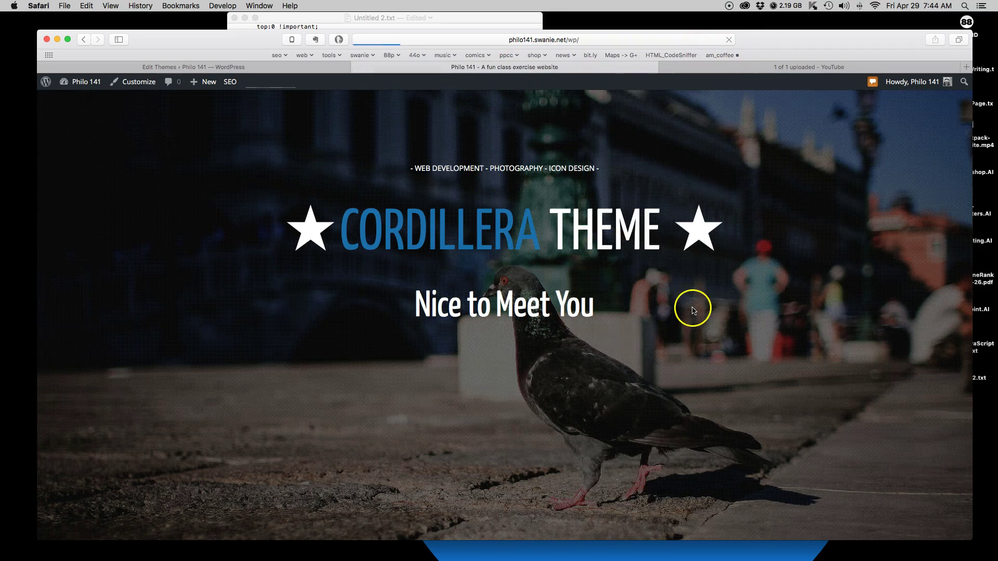
scroll(660, 314, down, 10)
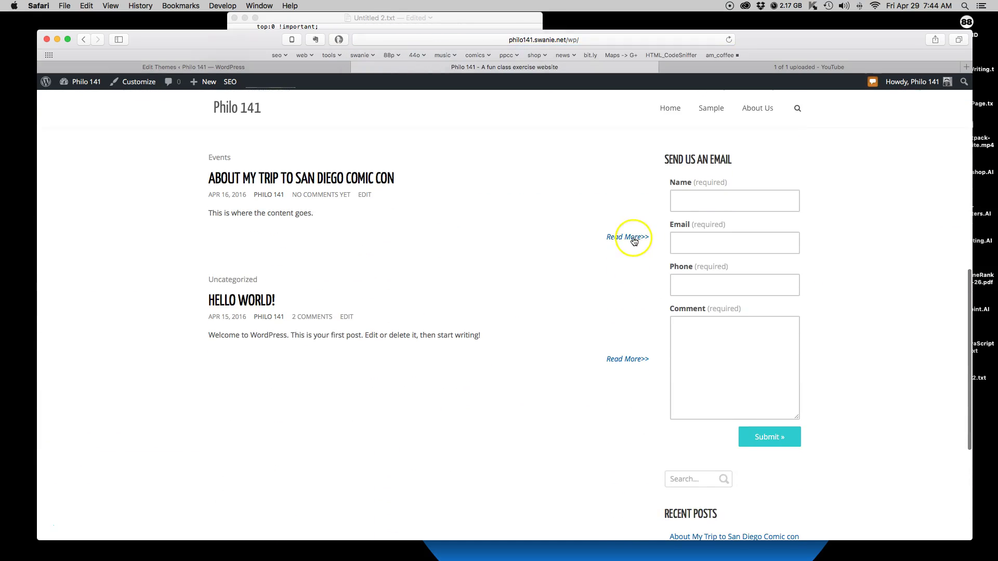
key(ctrl+Up)
click(449, 248)
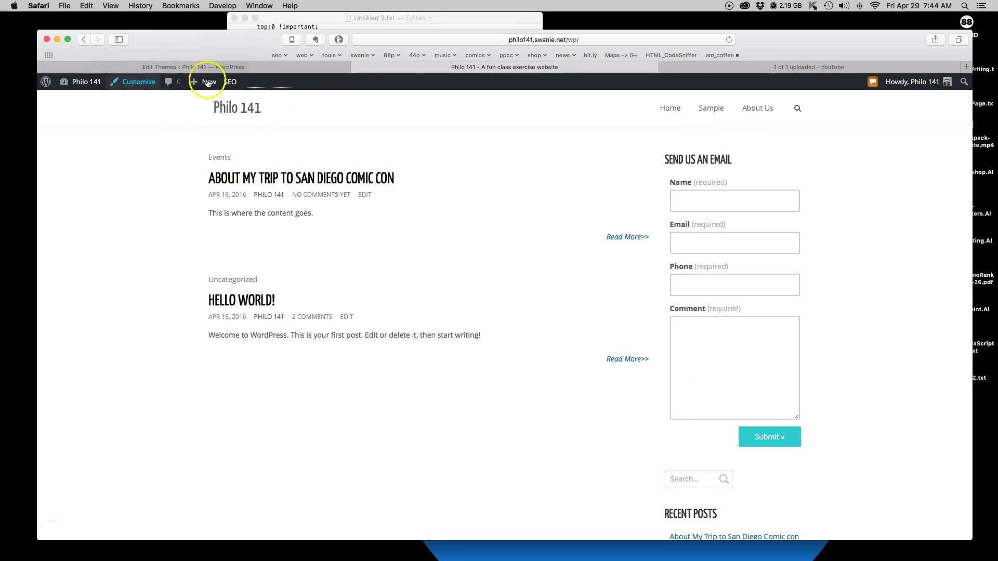
Return to style.css and highlight the semicolon and the custom comment in the a:active rule, including the /* opening marker.
click(219, 68)
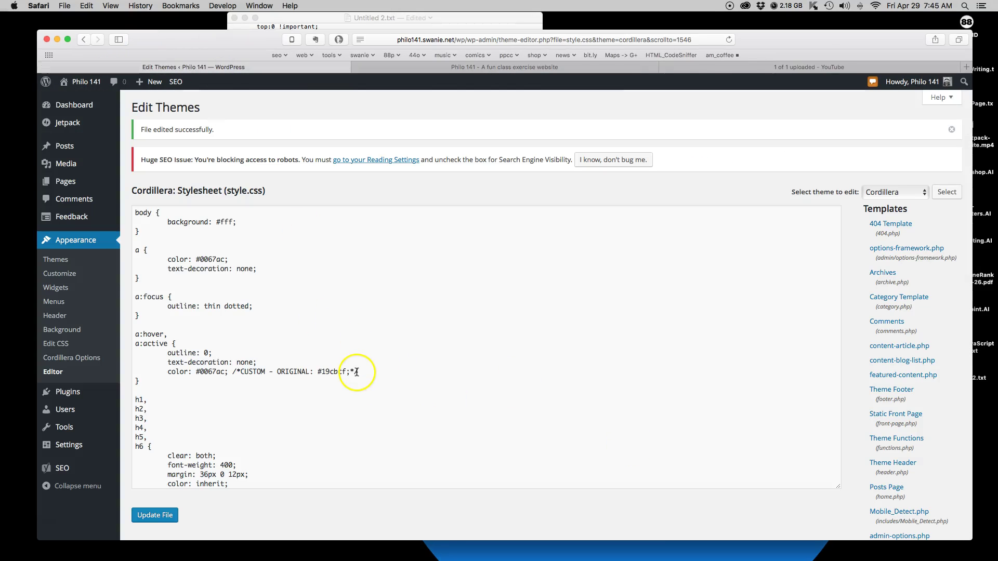
drag(358, 372, 261, 371)
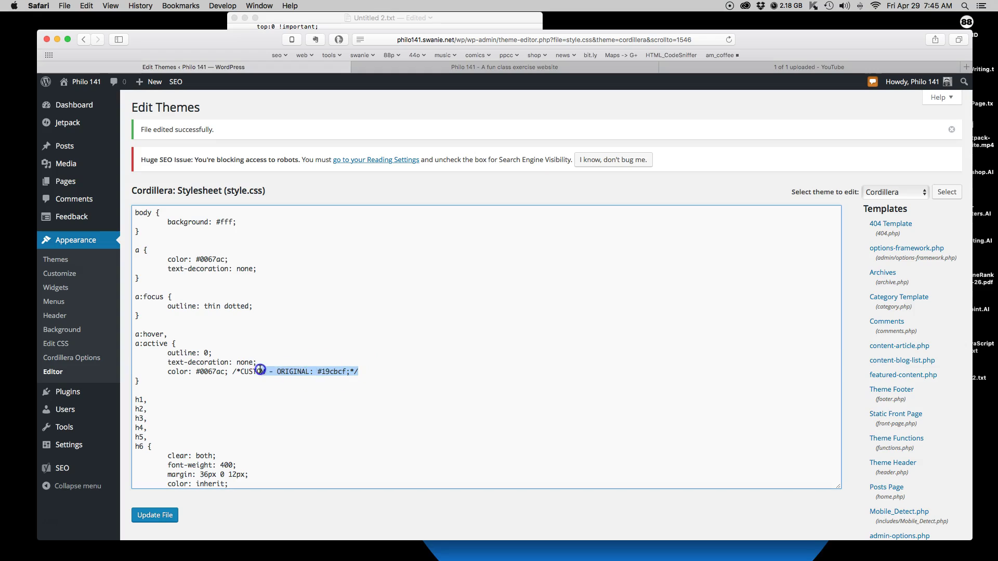
click(228, 373)
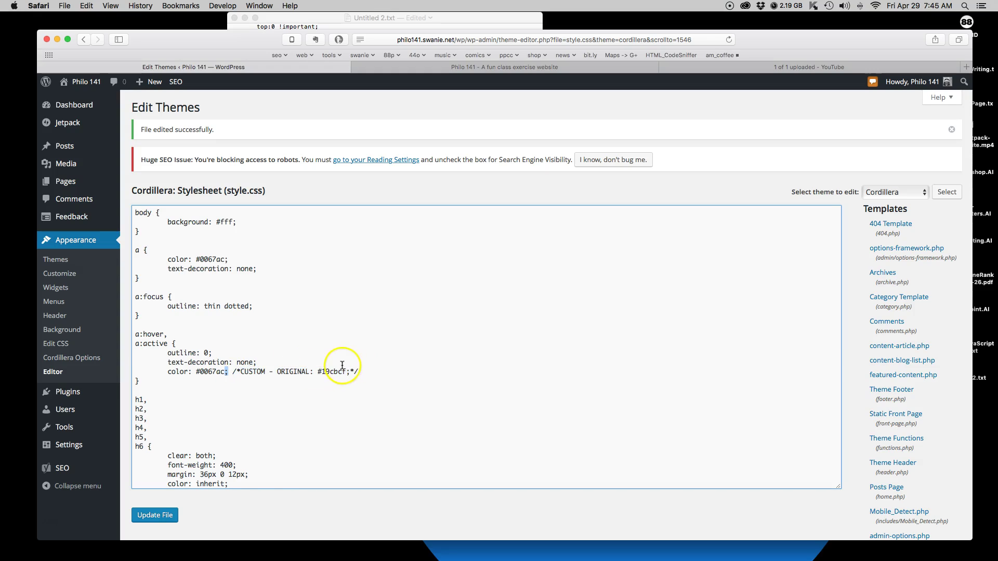
scroll(338, 367, down, 2)
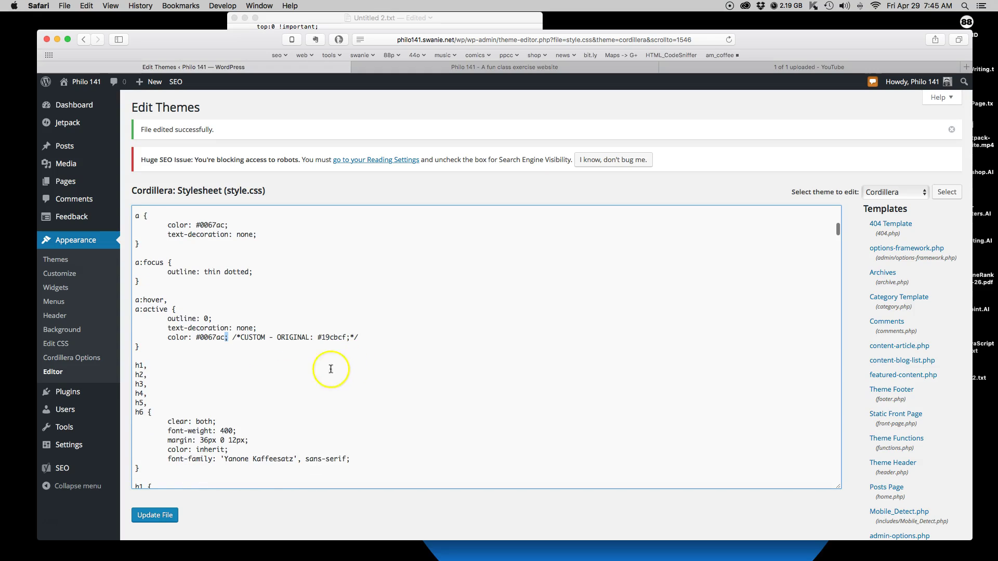
click(232, 337)
drag(237, 338, 349, 338)
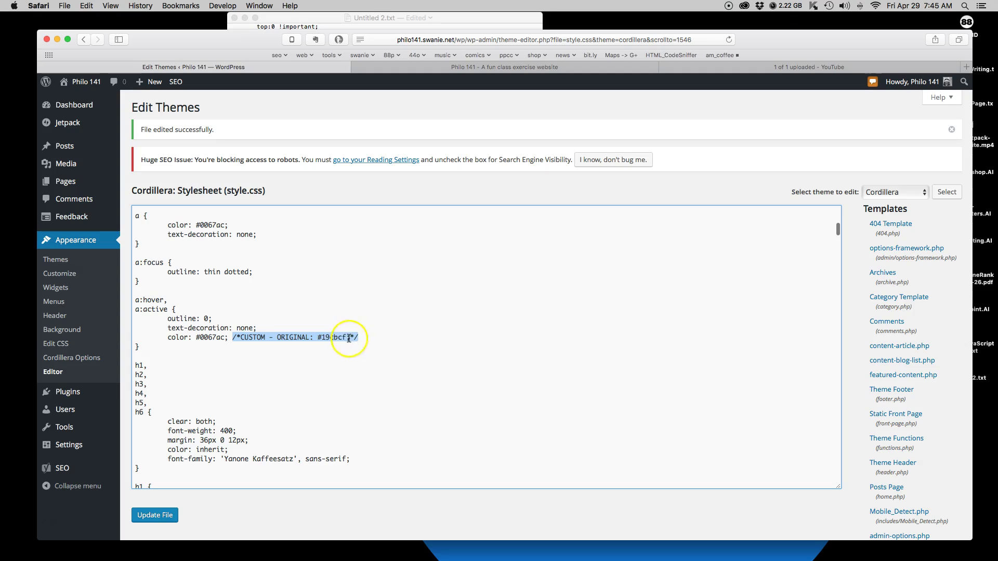
double_click(240, 338)
drag(240, 337, 232, 337)
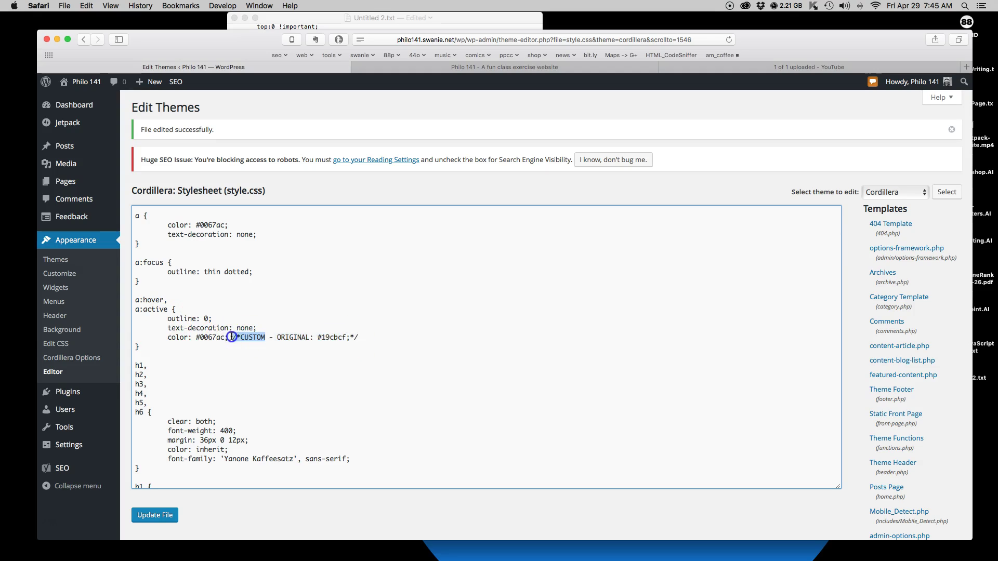
scroll(286, 348, down, 2)
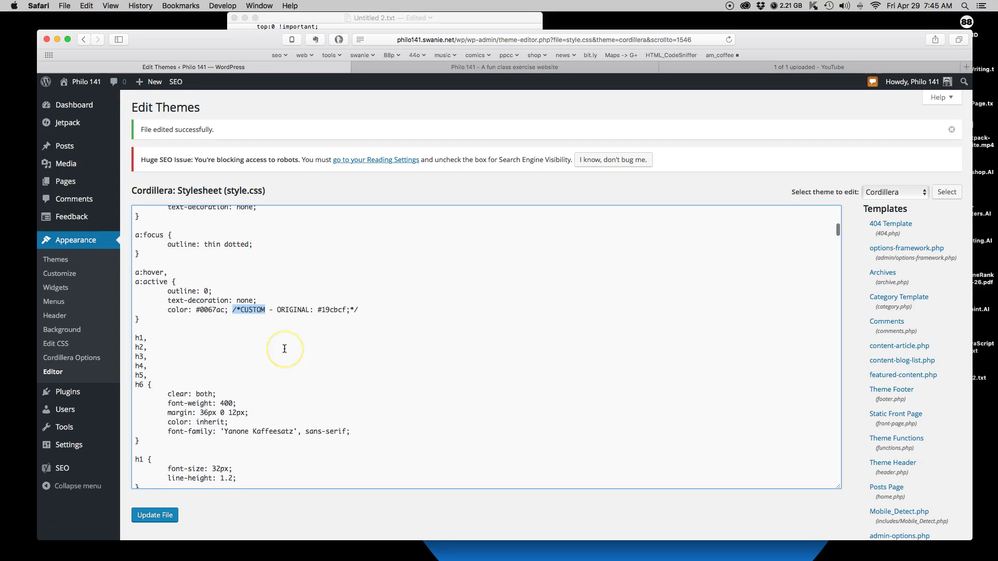